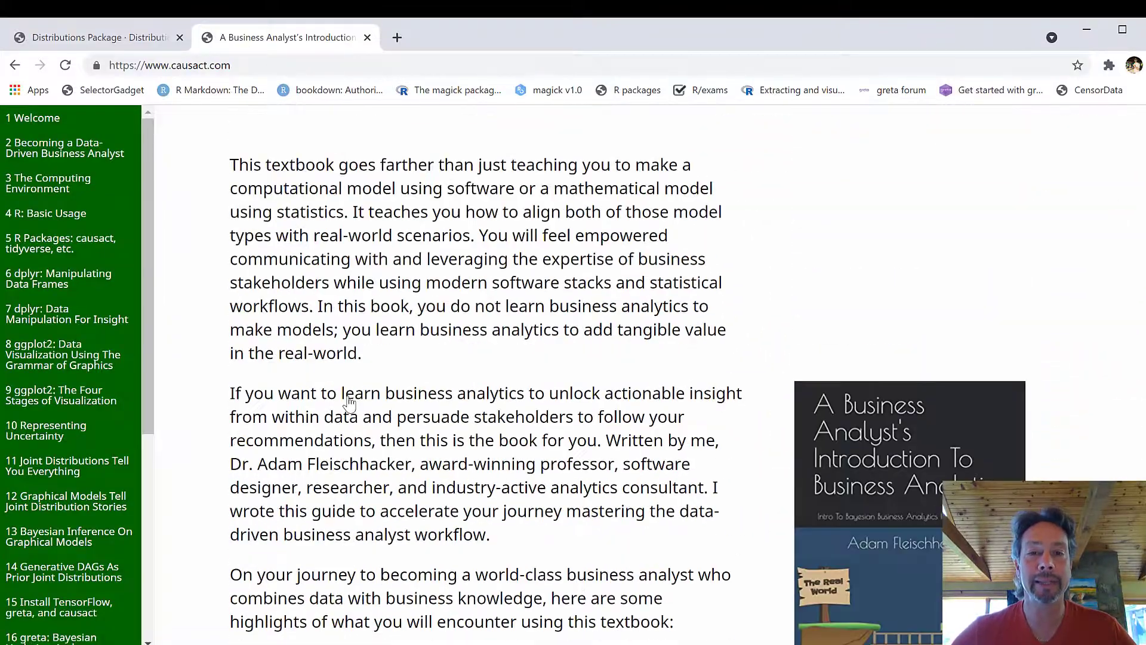
pyautogui.scroll(-3, 350, 405)
pyautogui.scroll(-3, 350, 404)
pyautogui.scroll(-3, 350, 404)
pyautogui.scroll(-3, 349, 405)
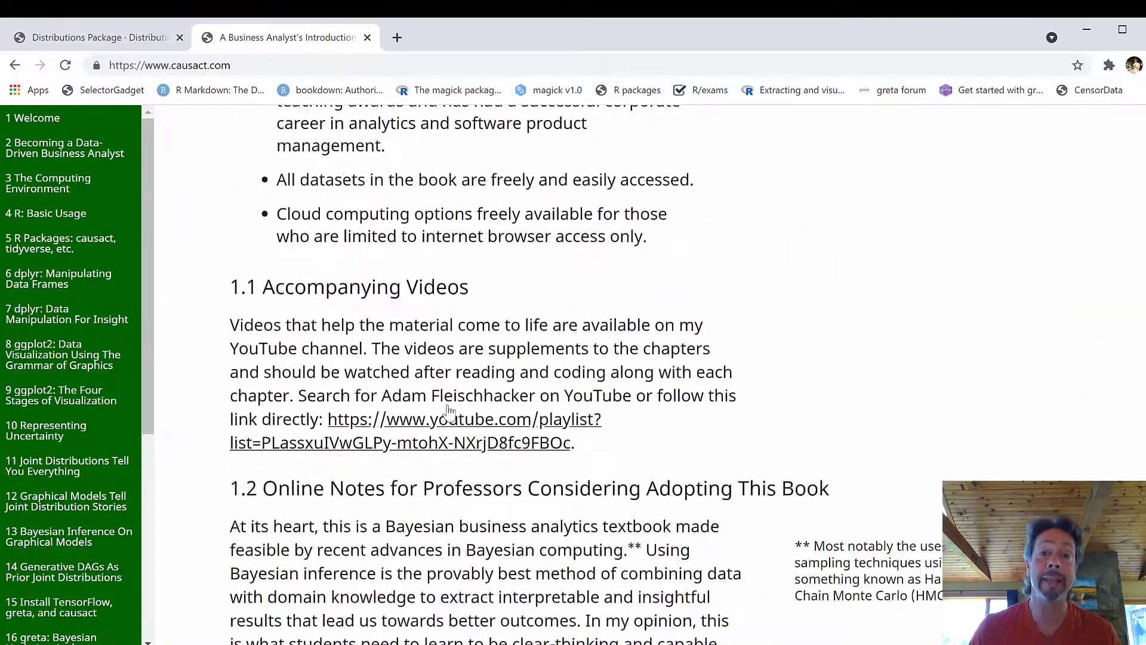
# Step: Follow the causact videos playlist link, then go to the Wikipedia Kumaraswamy distribution article
pyautogui.click(439, 421)
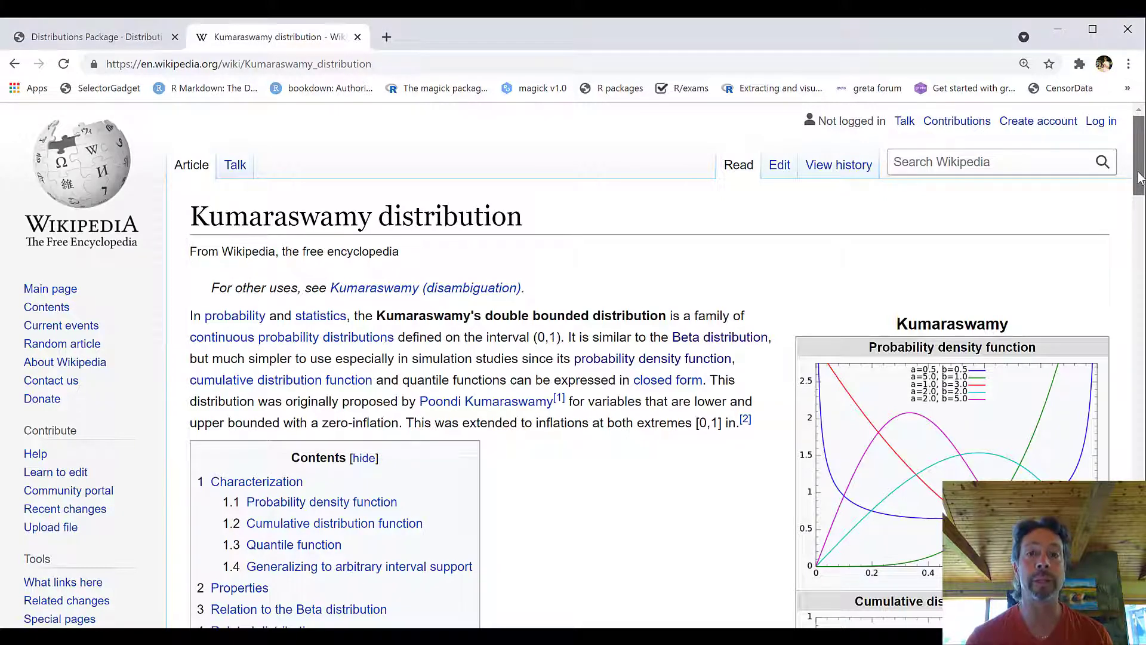
pyautogui.moveTo(1139, 179); pyautogui.dragTo(1139, 185)
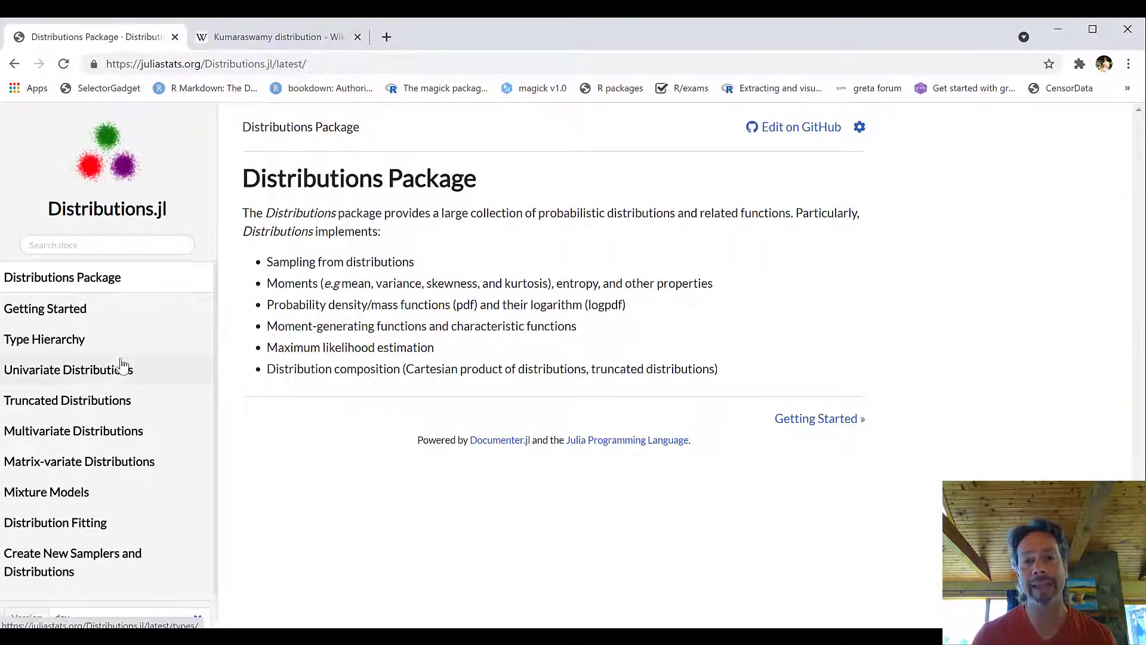
# Step: Check the continuous section of Distributions.jl's Univariate Distributions docs, then go to GitHub issue #1138
pyautogui.click(109, 373)
pyautogui.click(99, 359)
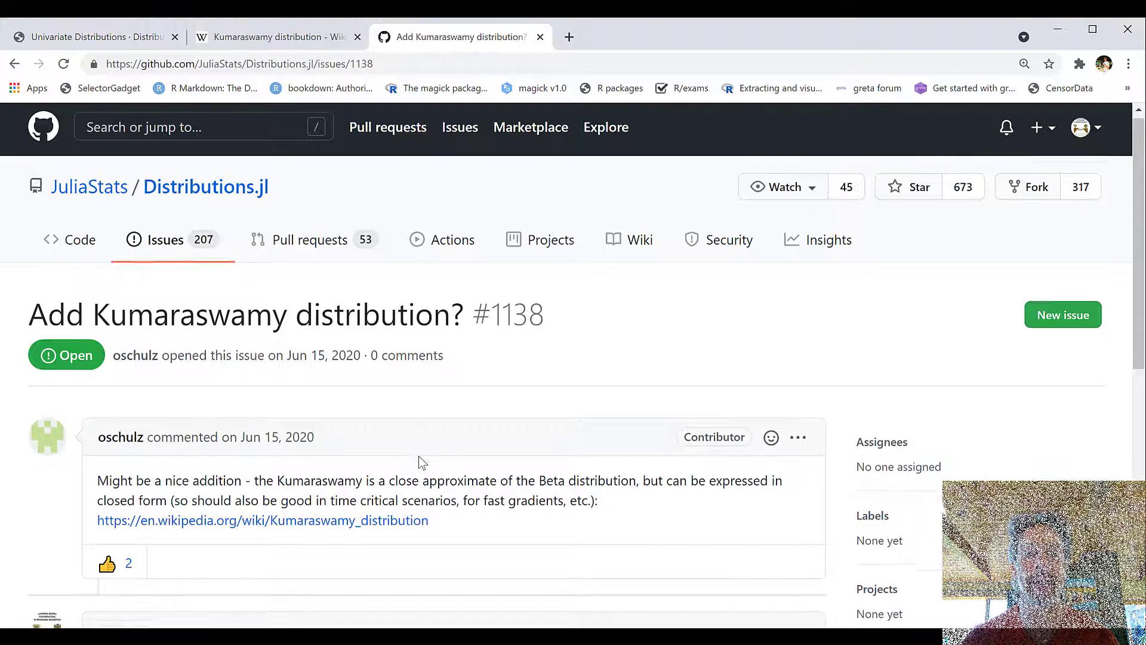
pyautogui.scroll(-2, 418, 456)
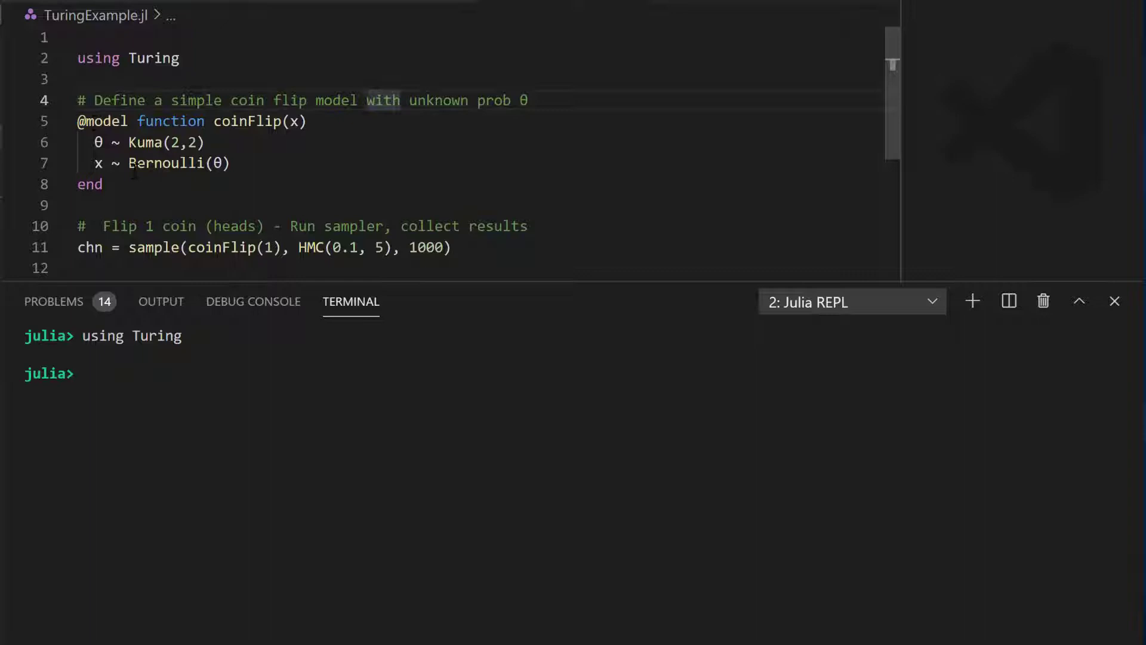
pyautogui.moveTo(105, 184); pyautogui.dragTo(78, 121)
pyautogui.hotkey('shift', 'Return')
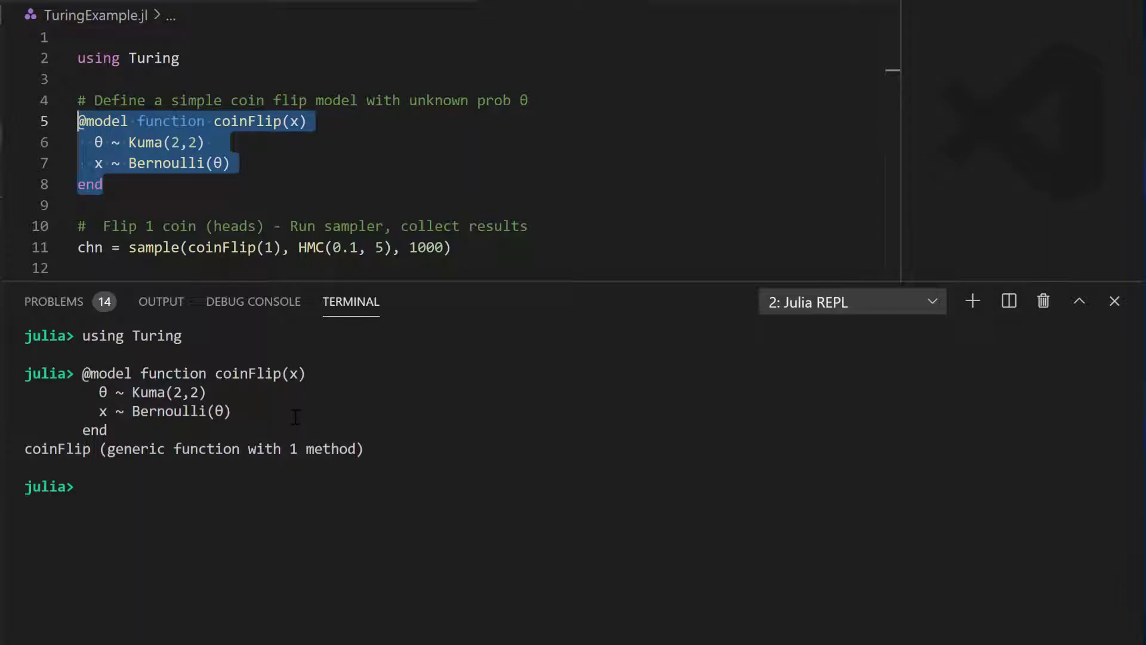
pyautogui.click(487, 253)
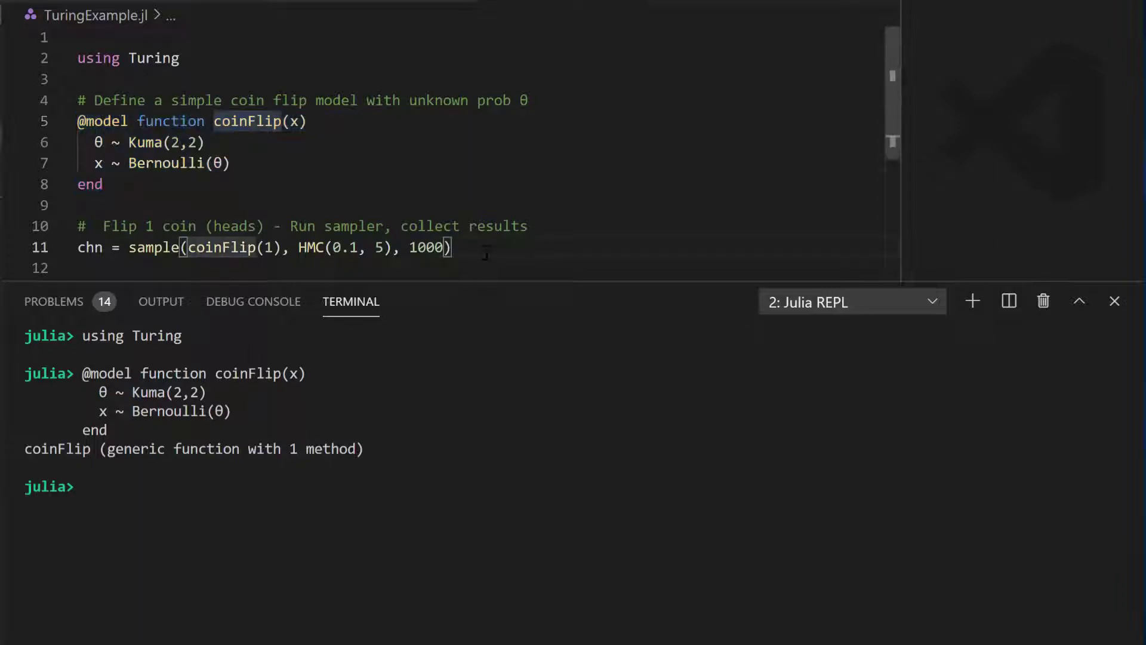
pyautogui.hotkey('shift', 'Return')
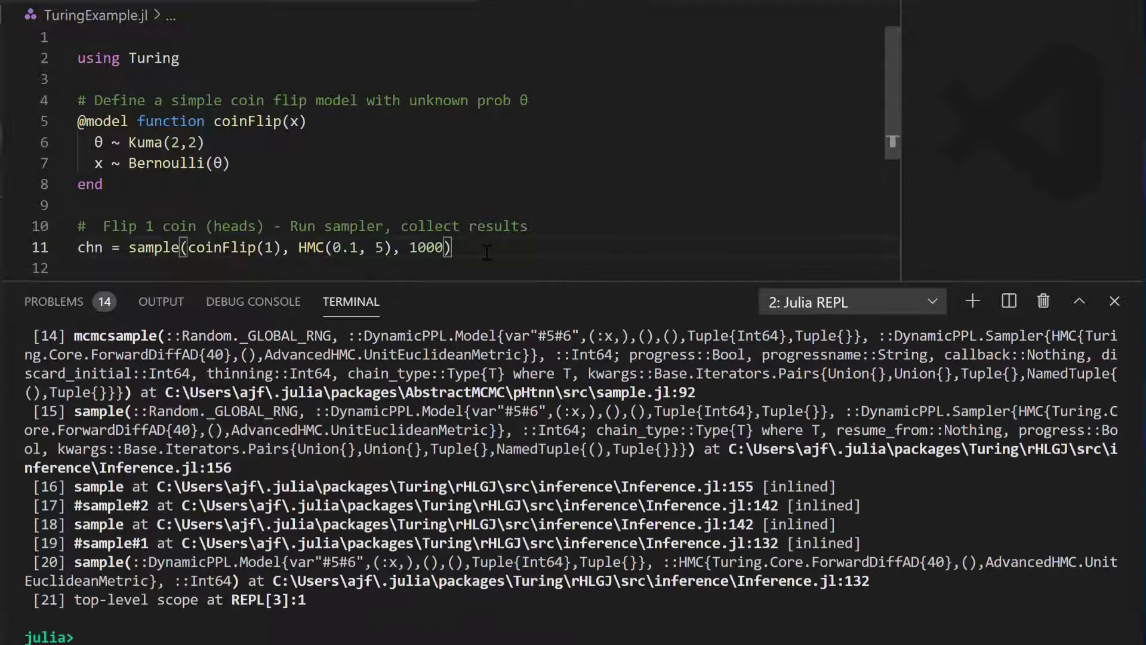
pyautogui.scroll(10, 574, 467)
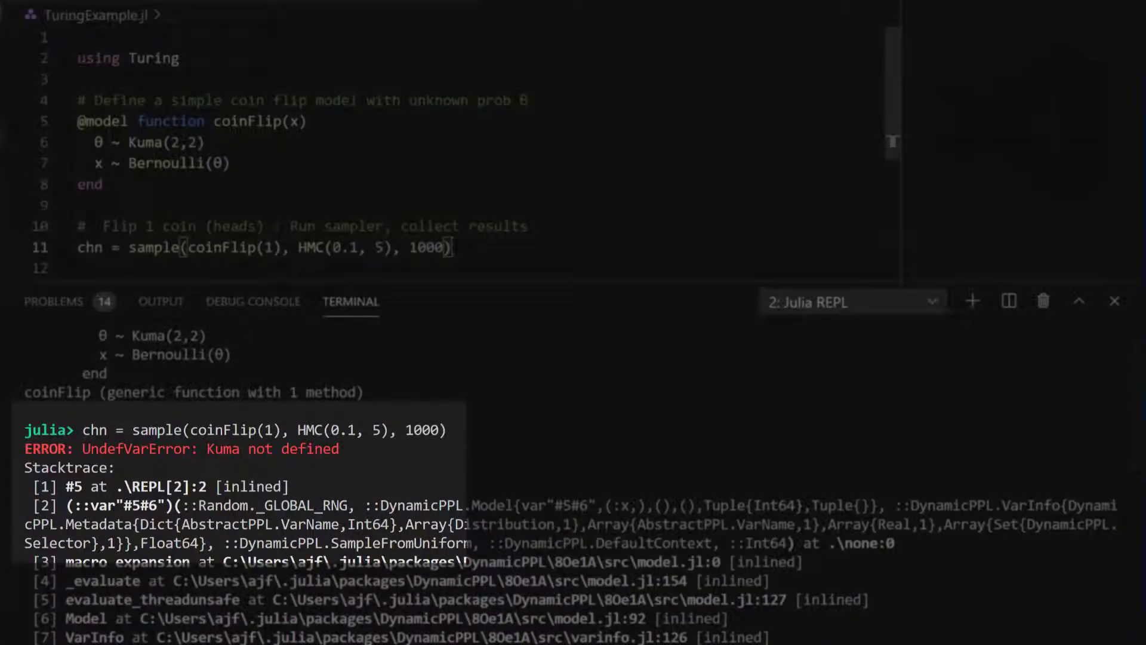
# Step: Comment out the Kuma prior on line 6 and add a θ ~ Beta(2,2) line below it
pyautogui.click(95, 141)
pyautogui.hotkey('ctrl', '/')
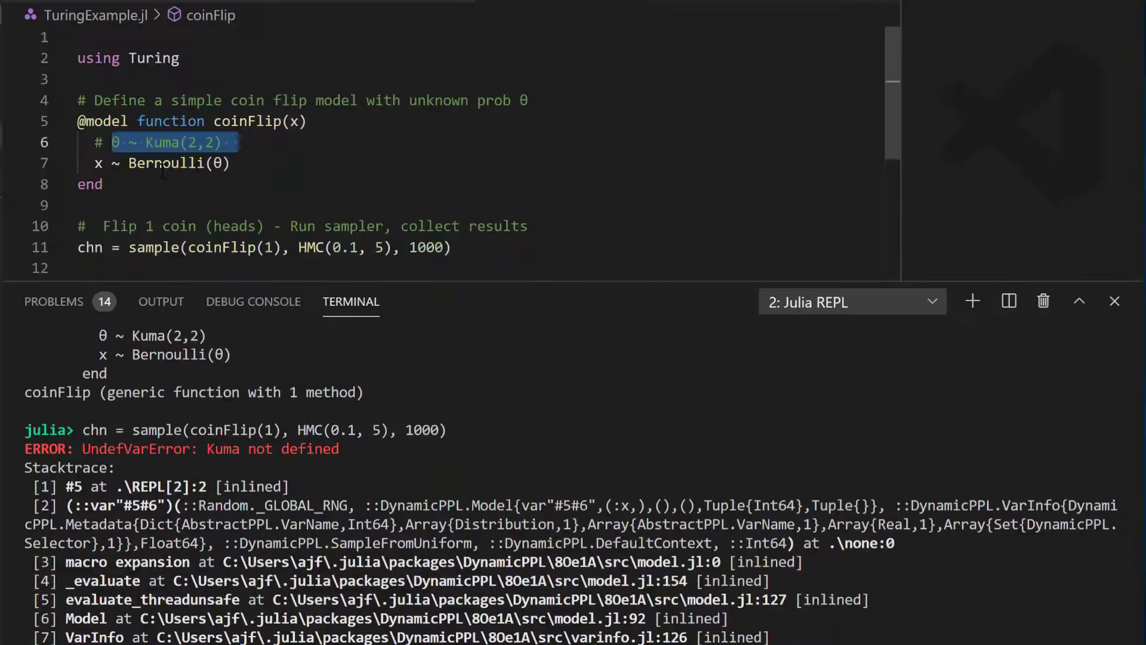
pyautogui.click(269, 147)
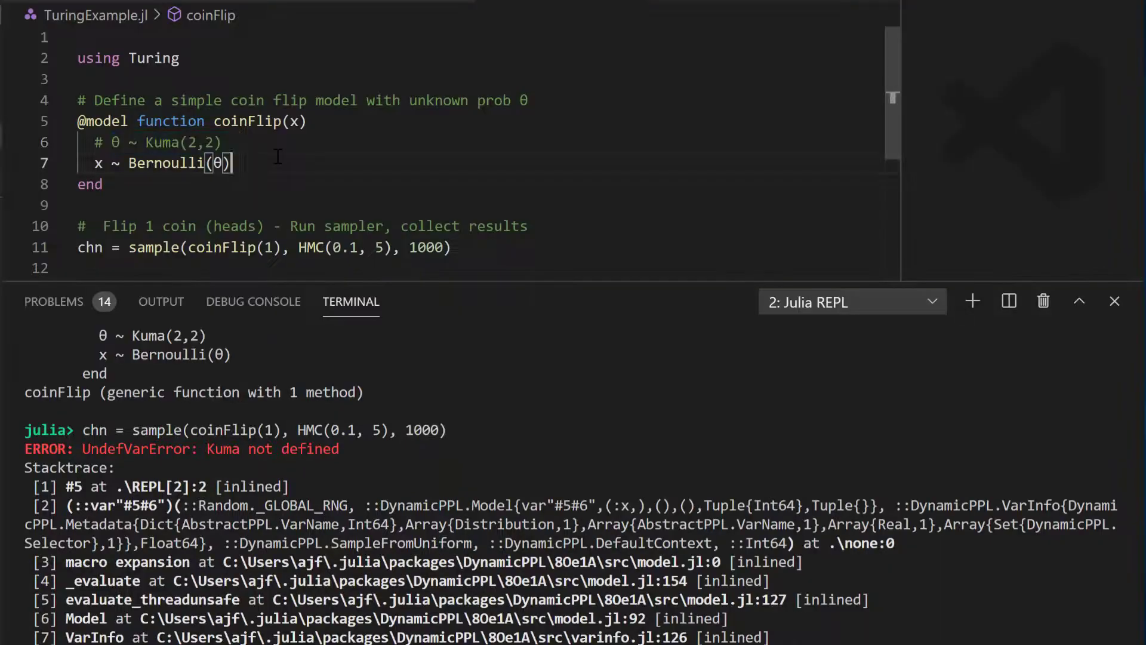
pyautogui.press('Return')
pyautogui.write('θ ~ Kuma(2,2)')
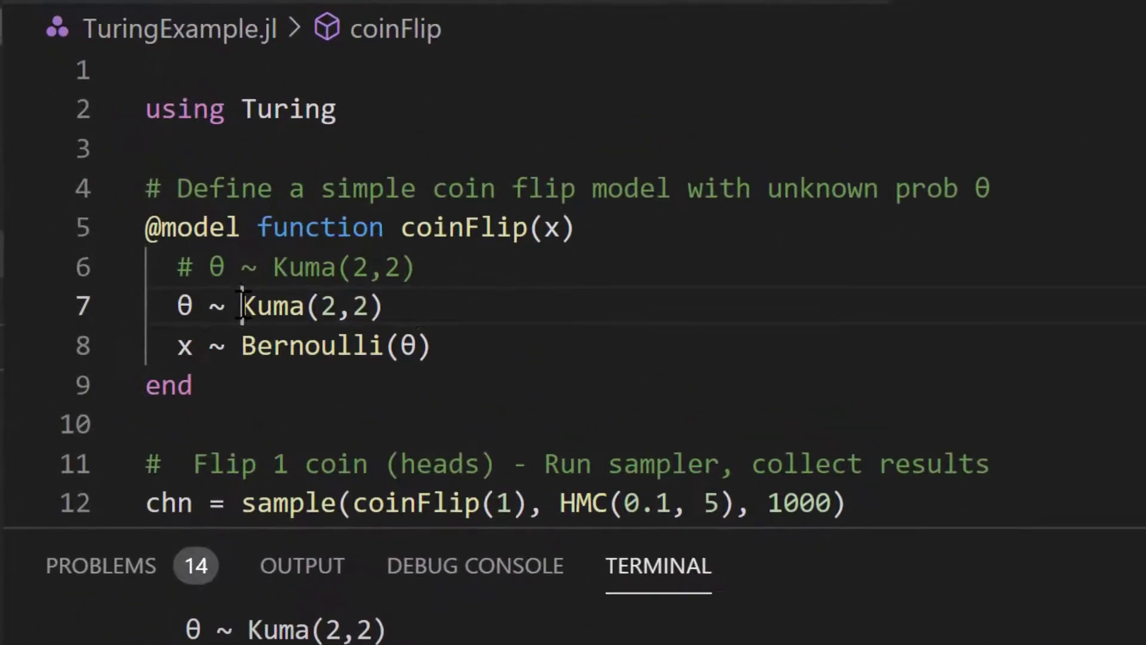
pyautogui.doubleClick(307, 307)
pyautogui.press('BackSpace')
pyautogui.write('Beta')
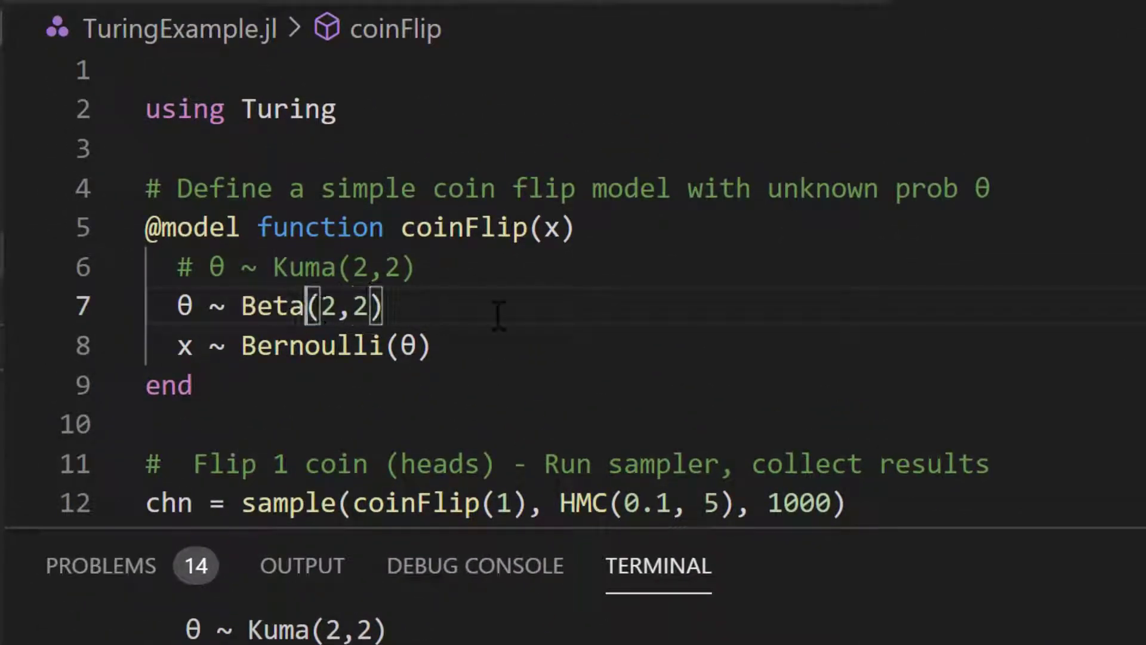
# Step: Rerun the updated coinFlip model and sampler to get Beta(2,2) summary statistics
pyautogui.moveTo(148, 228); pyautogui.dragTo(322, 385)
pyautogui.hotkey('ctrl', 'Return')
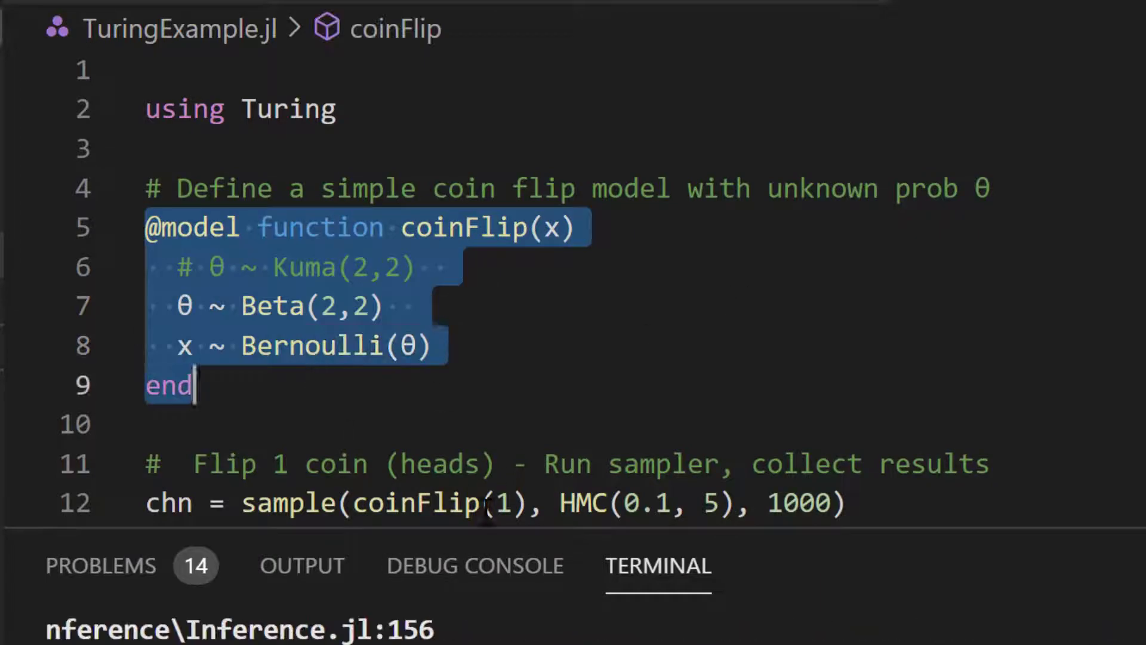
pyautogui.hotkey('shift', 'Home')
pyautogui.hotkey('ctrl', 'Return')
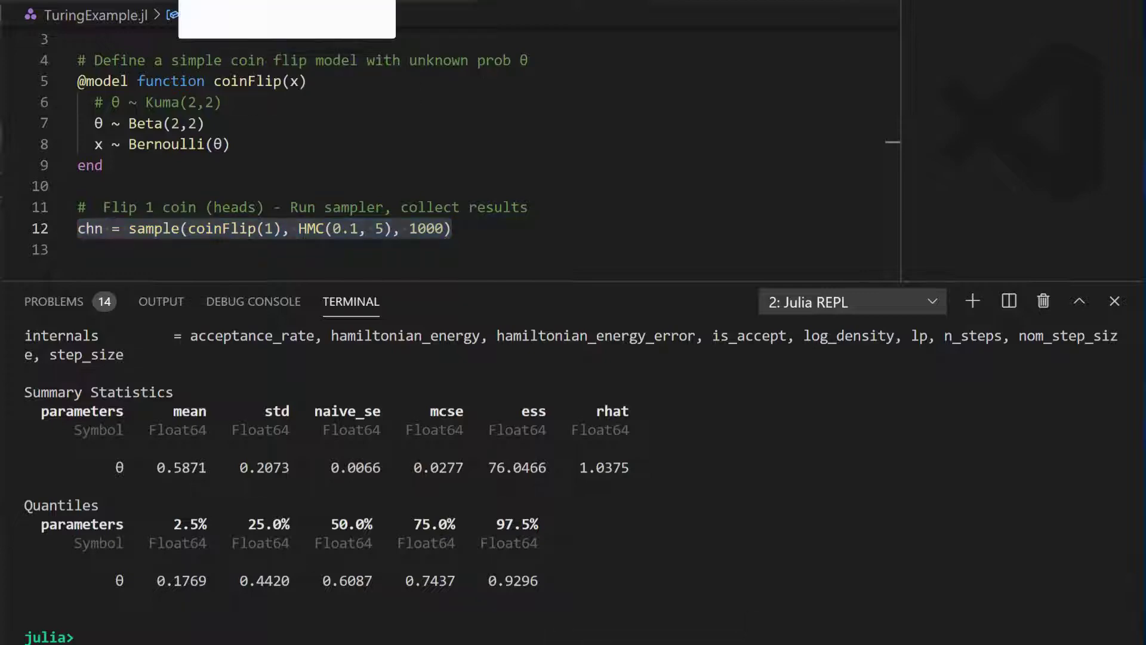
pyautogui.hotkey('alt', 'Tab')
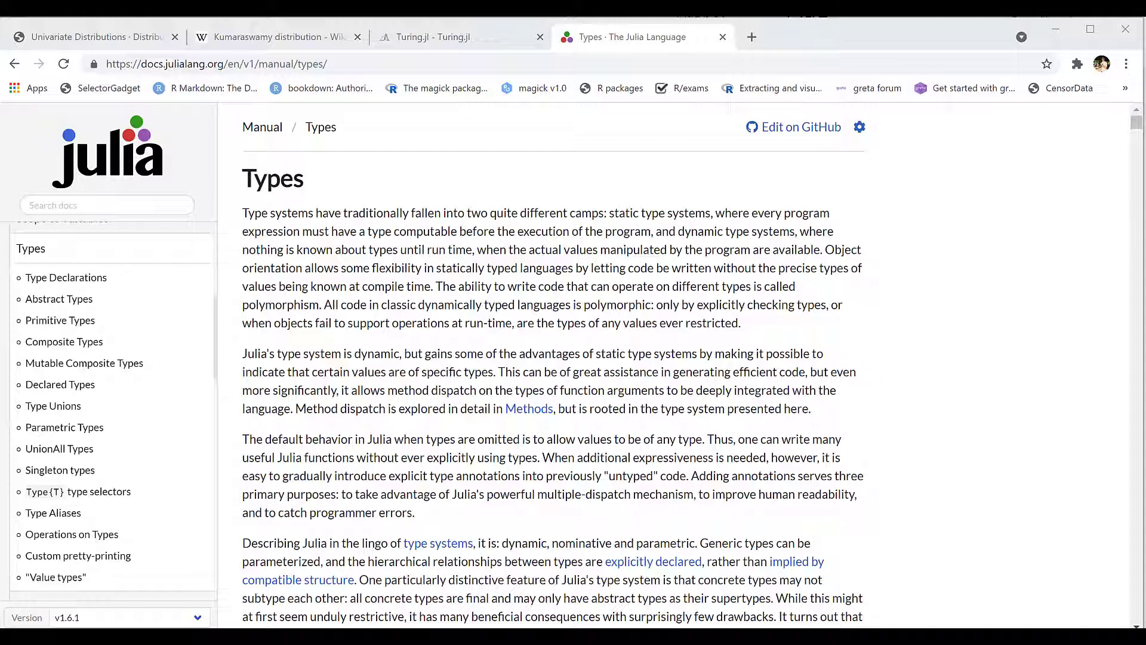
pyautogui.write('typeof(Beta(2,2)')
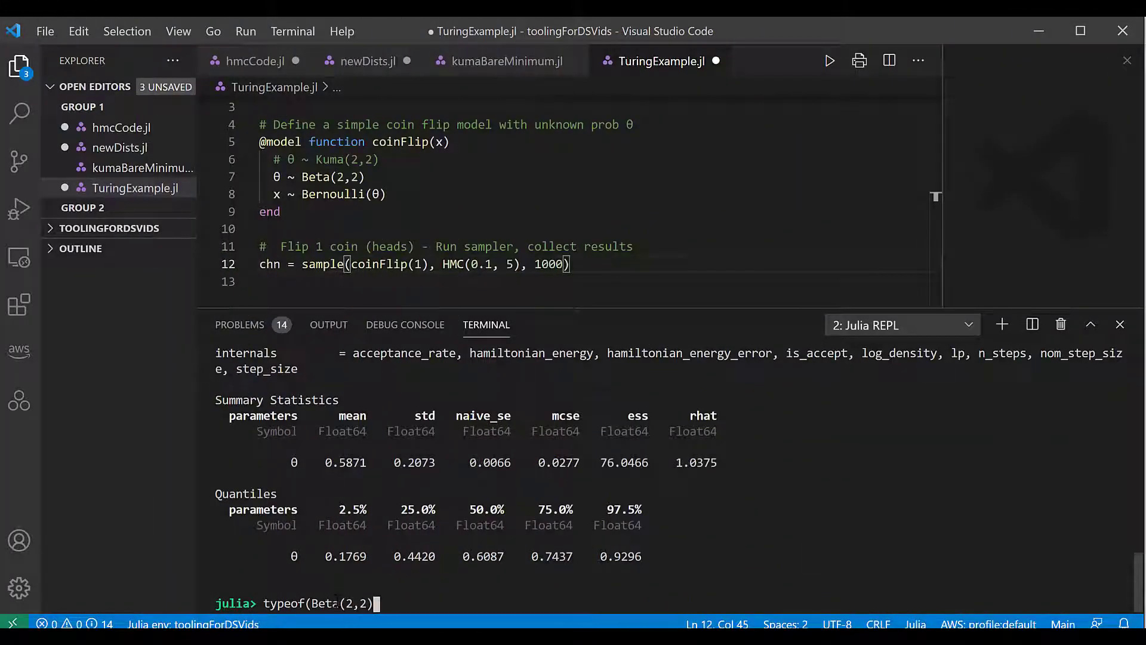
pyautogui.write(')')
# Step: Query typeof(Beta(2,2)) and its supertype in the Julia REPL
pyautogui.press('Return')
pyautogui.press('Up')
pyautogui.press('Home')
pyautogui.write('supertype')
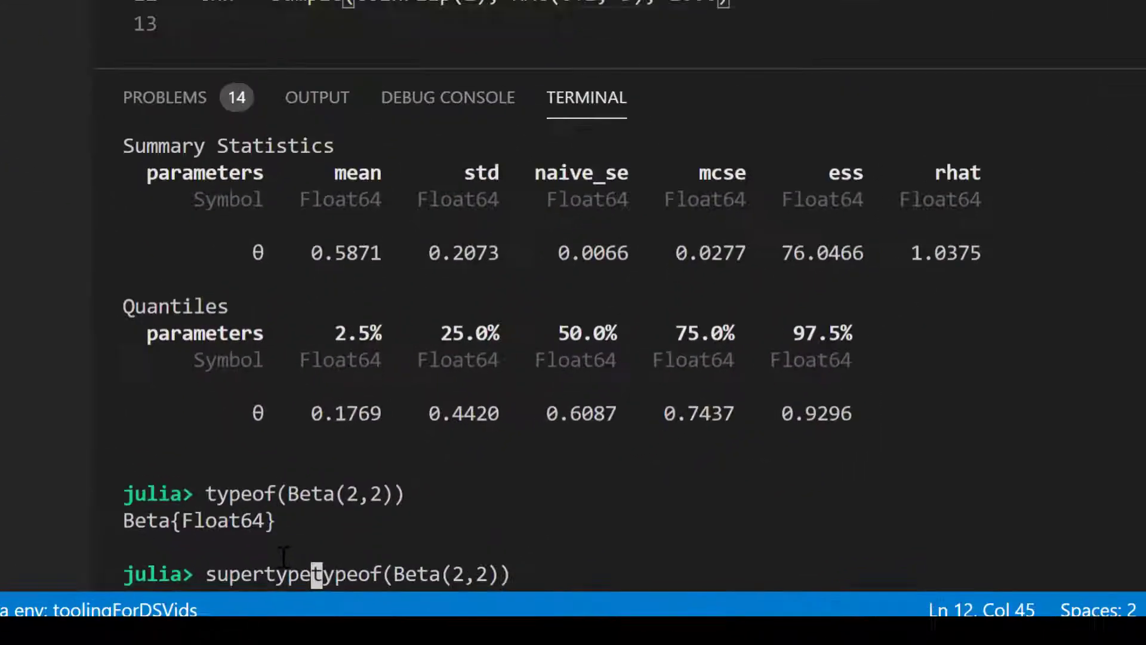
pyautogui.write('(')
pyautogui.press('End')
pyautogui.write(')')
pyautogui.press('Return')
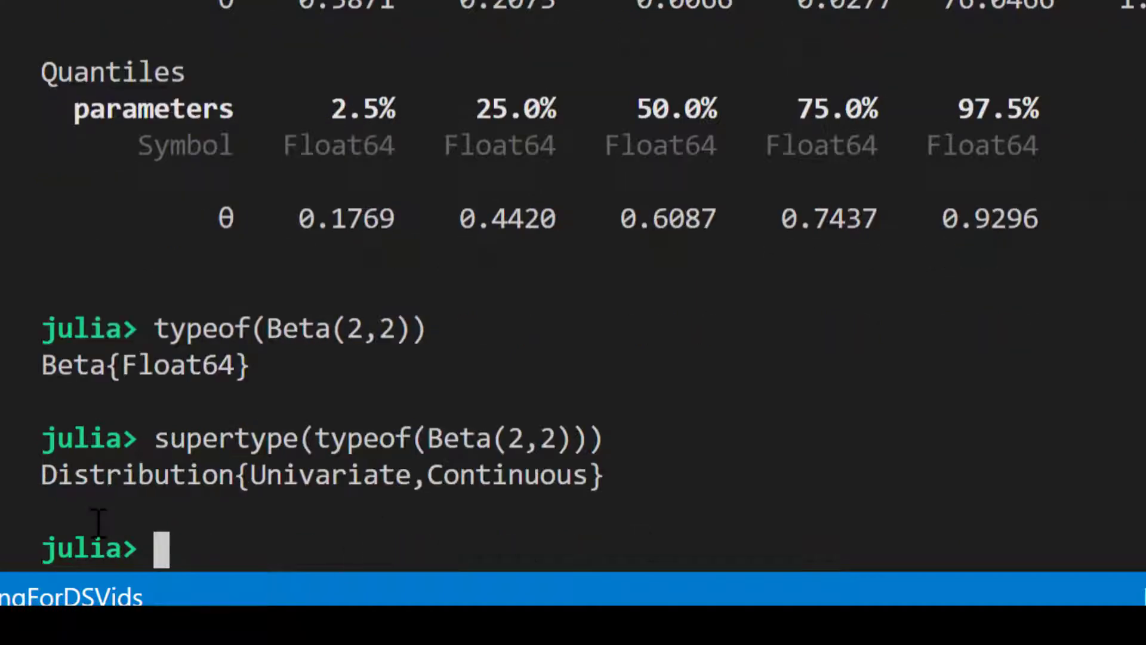
# Step: Wrap the query in a second supertype() to reach Sampleable{Univariate,Continuous}
pyautogui.press('Up')
pyautogui.press('Home')
pyautogui.write('supertype(')
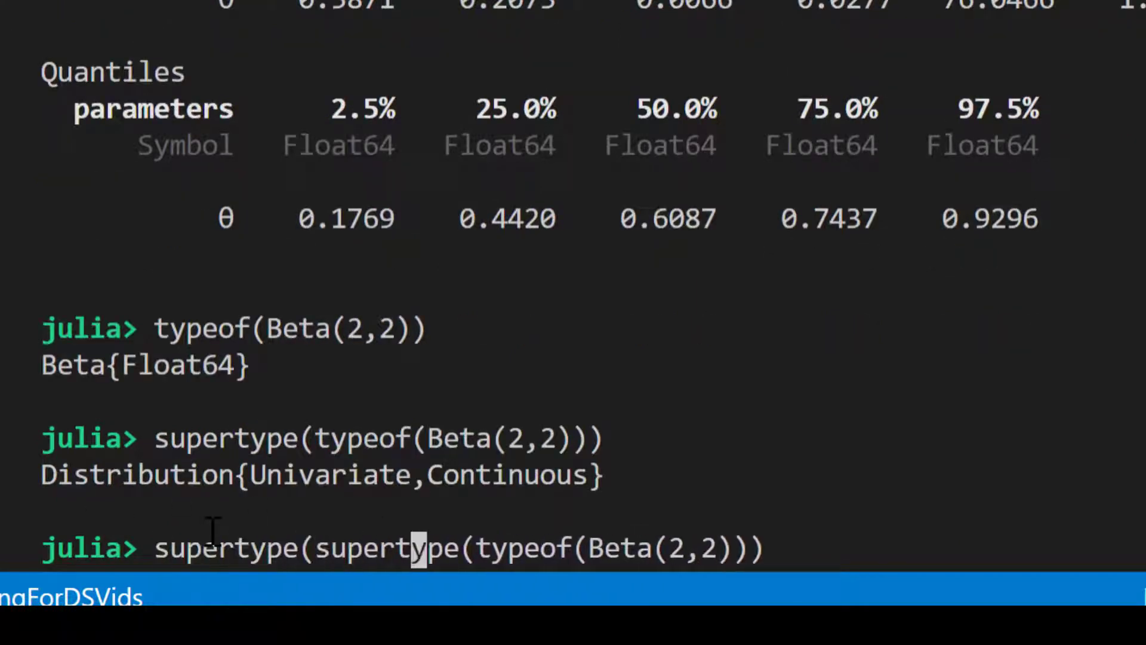
pyautogui.press('End')
pyautogui.write(')')
pyautogui.press('Return')
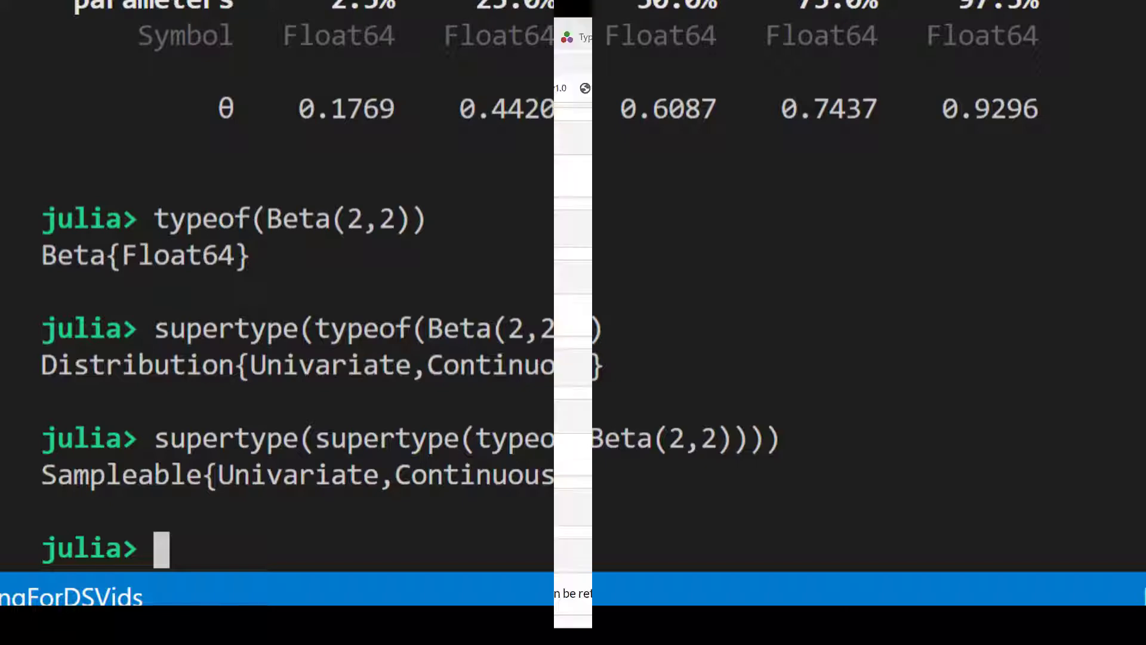
pyautogui.scroll(-1, 117, 436)
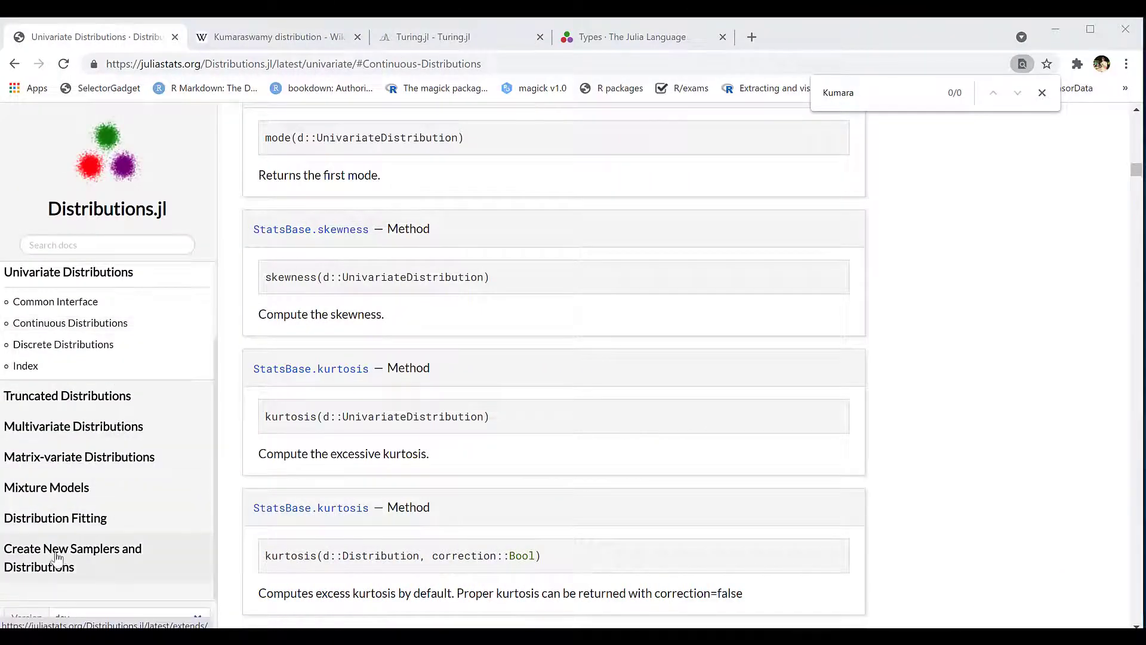
# Step: Go to the Create New Samplers and Distributions page and read the required univariate distribution methods
pyautogui.click(79, 569)
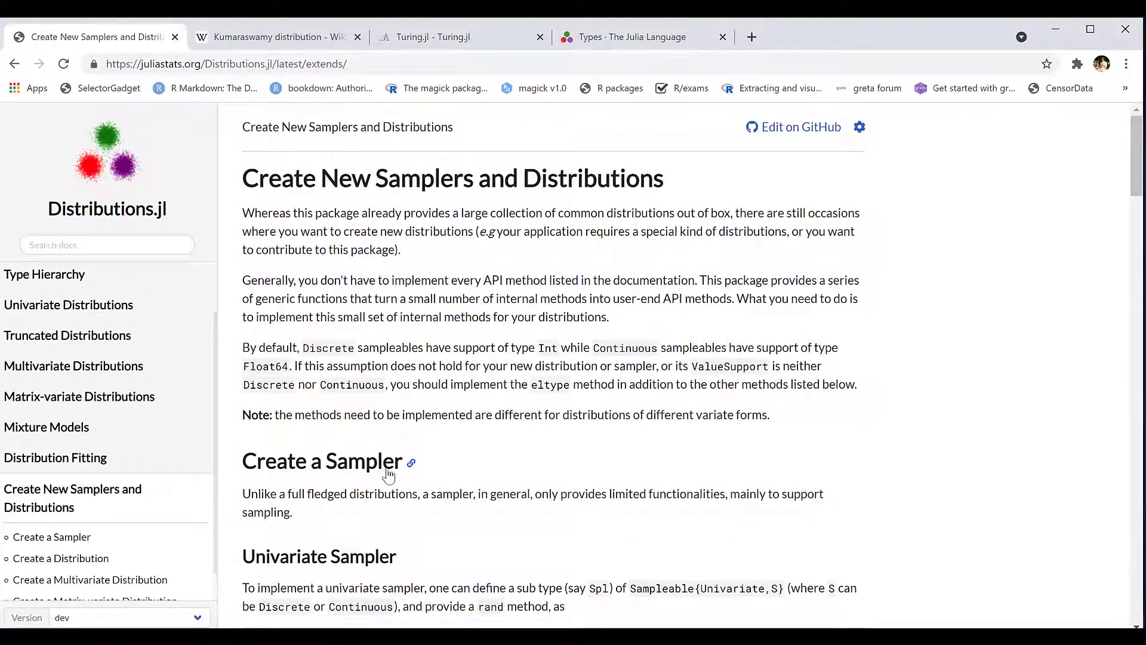
pyautogui.scroll(-1, 389, 474)
pyautogui.scroll(-2, 389, 475)
pyautogui.scroll(-2, 388, 475)
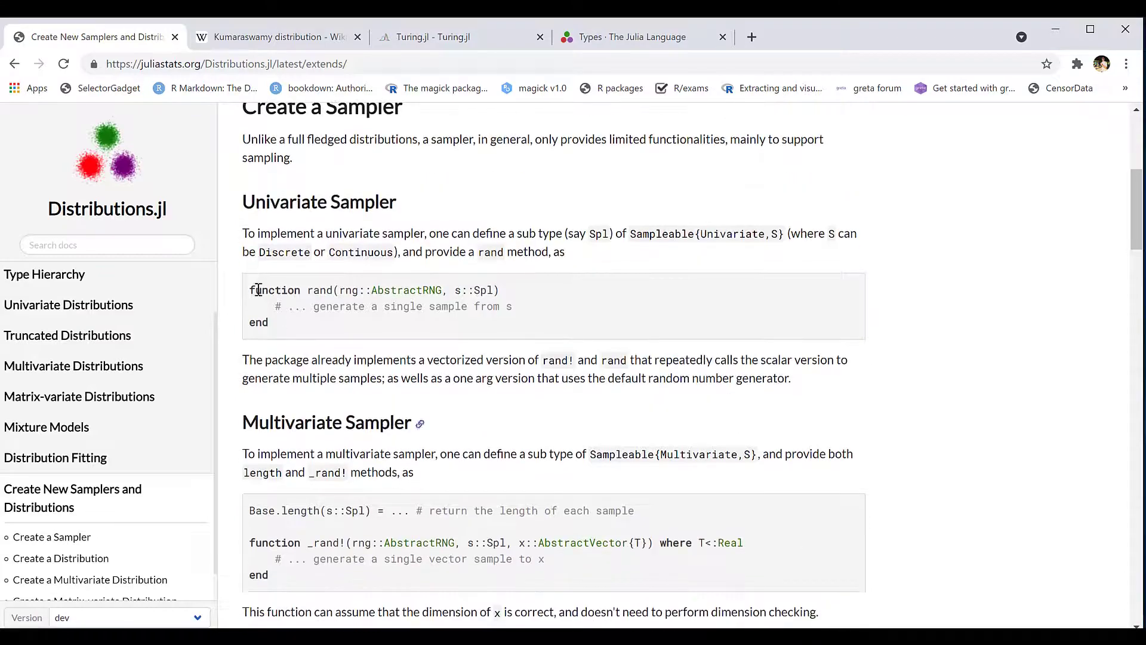
pyautogui.moveTo(241, 204); pyautogui.dragTo(404, 203)
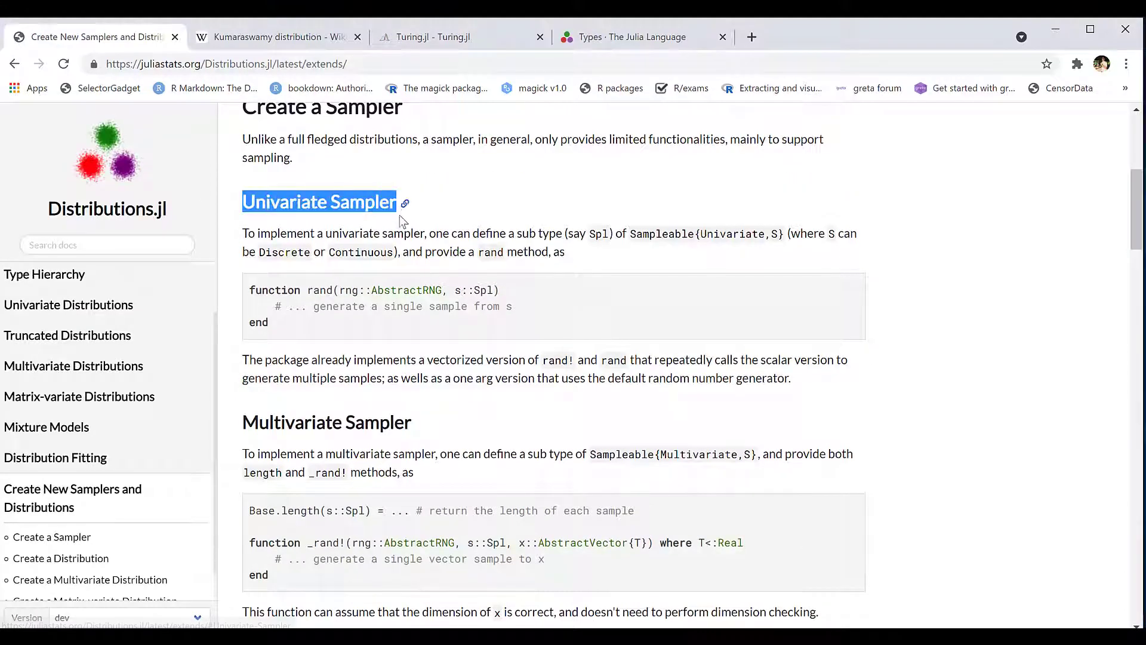
pyautogui.click(441, 255)
pyautogui.scroll(-3, 441, 254)
pyautogui.scroll(-5, 442, 255)
pyautogui.scroll(-4, 441, 254)
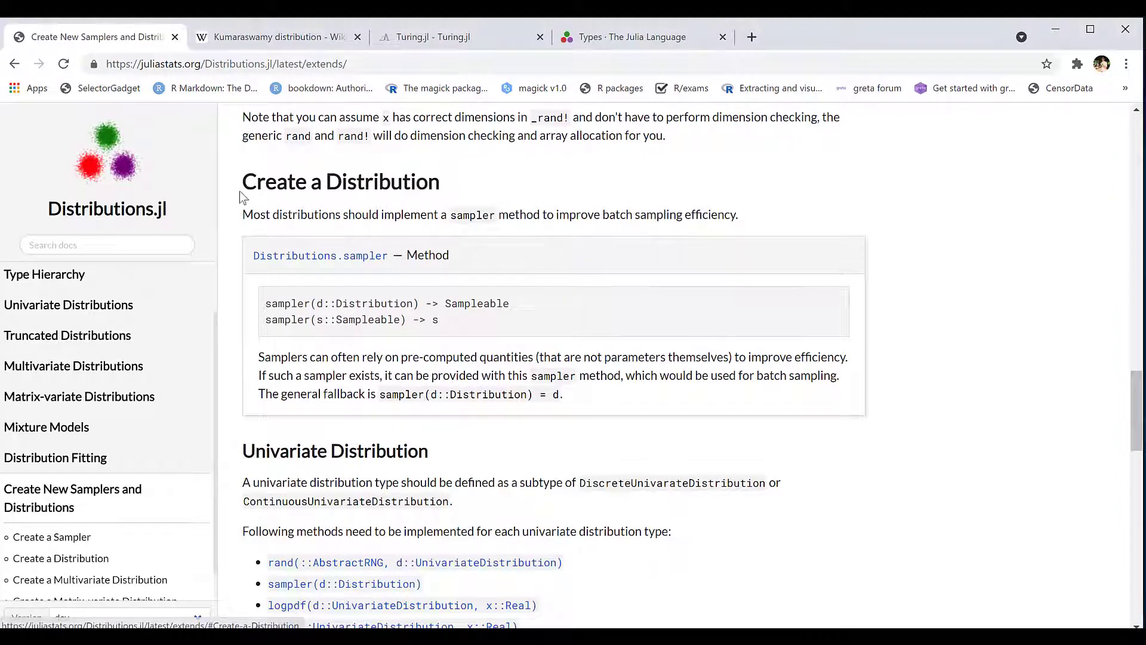
pyautogui.moveTo(243, 192); pyautogui.dragTo(437, 213)
pyautogui.click(505, 211)
pyautogui.moveTo(553, 256)
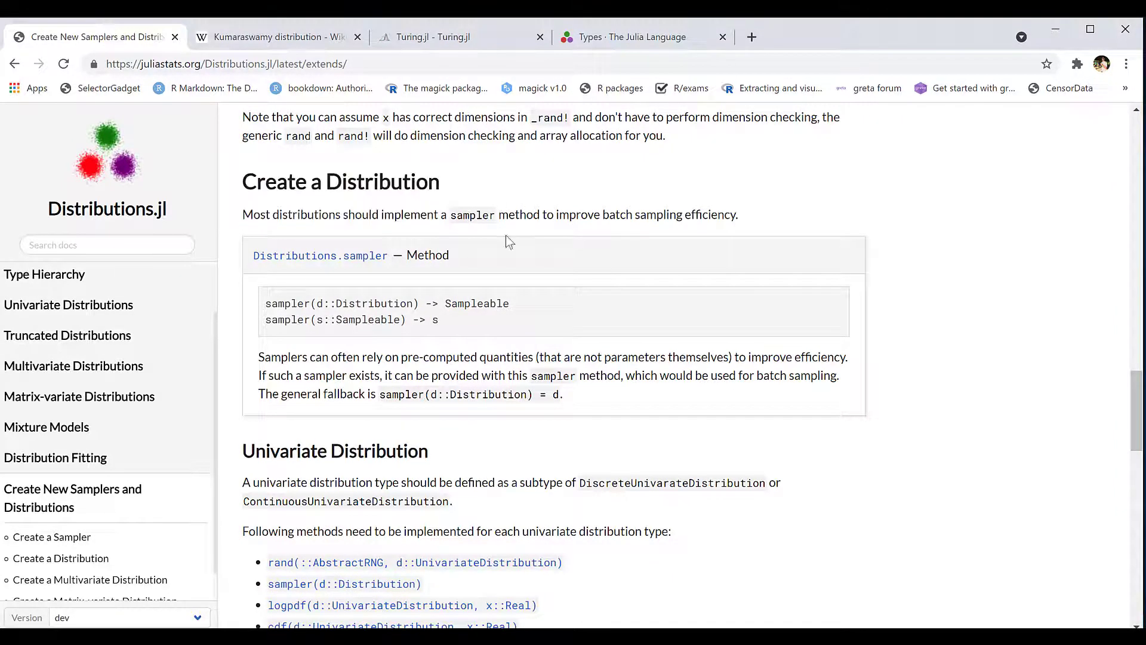
pyautogui.scroll(-3, 524, 370)
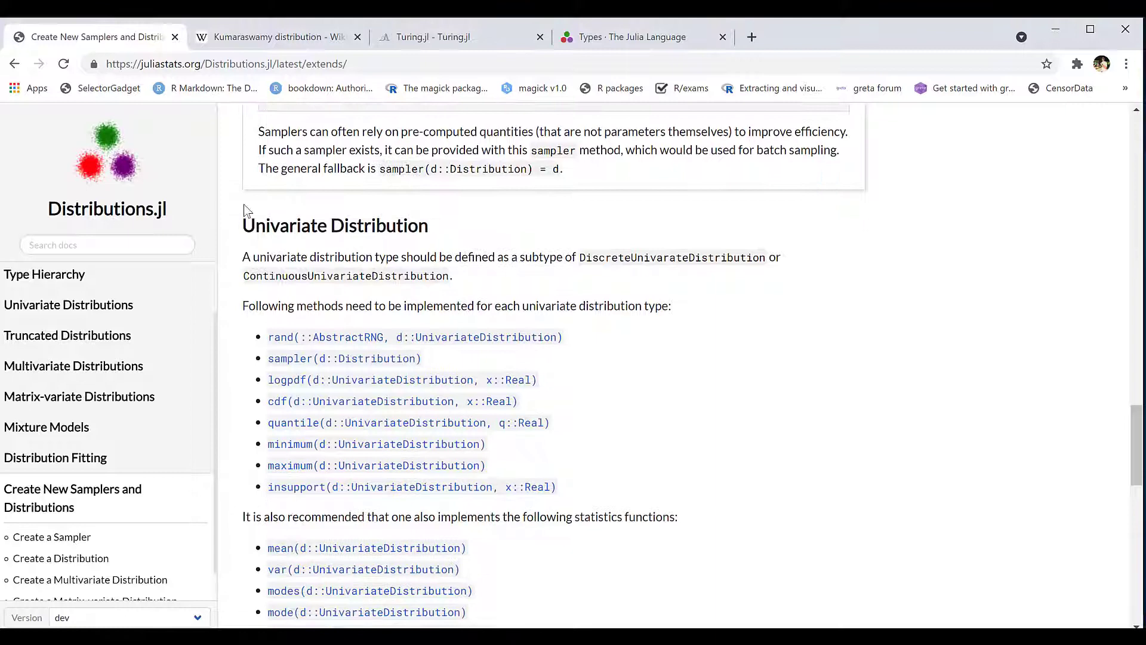
pyautogui.moveTo(240, 233); pyautogui.dragTo(610, 489)
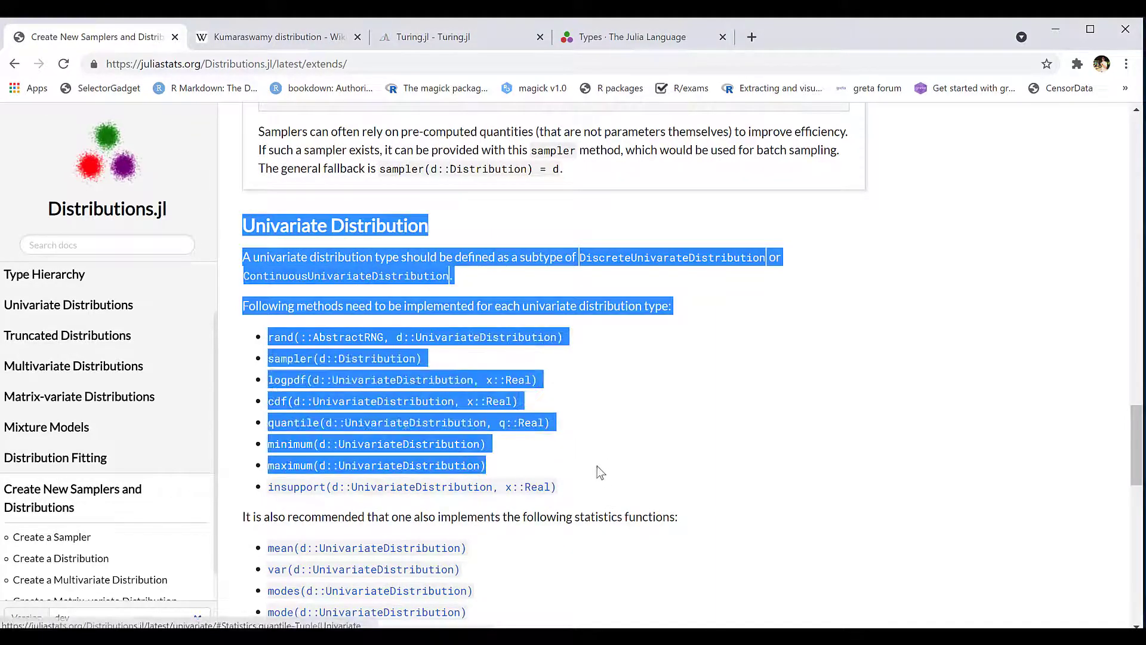
pyautogui.click(651, 476)
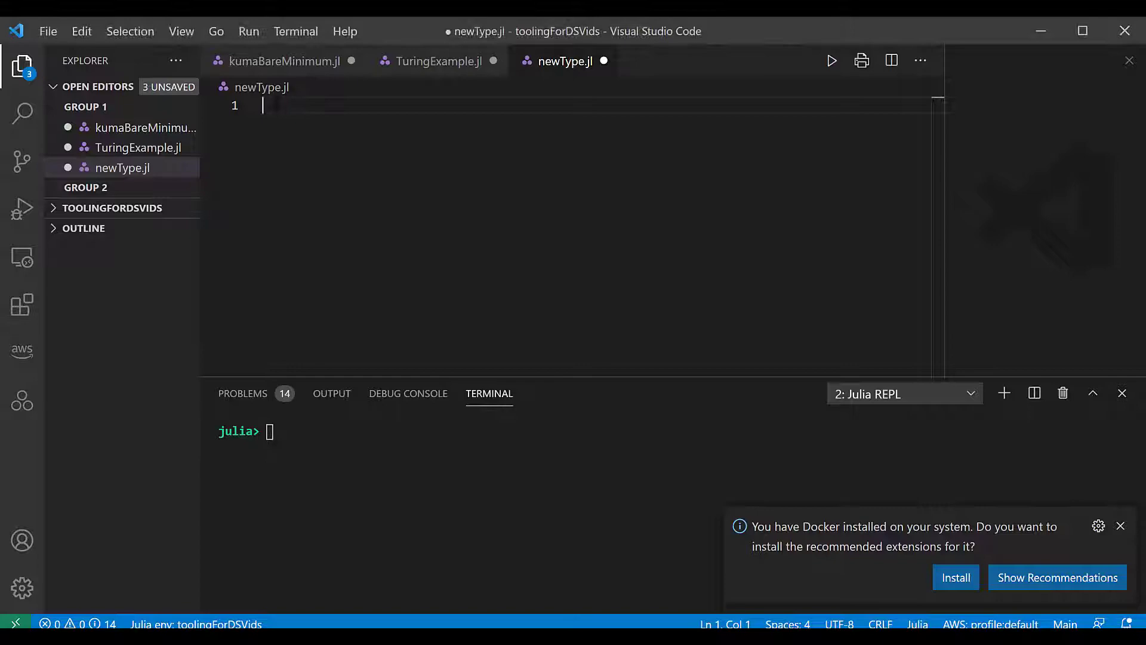
# Step: Add blank lines and type 'struct Kuma{T<:Real}' on line 4 of newType.jl
pyautogui.press('Return')
pyautogui.press('Return')
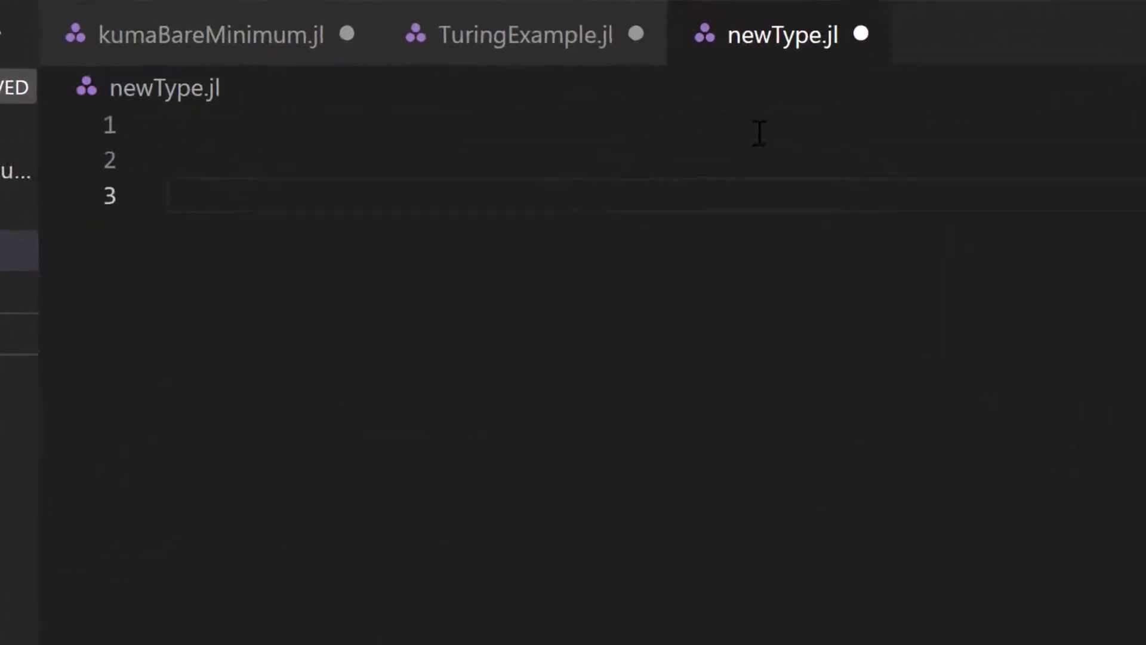
pyautogui.press('Return')
pyautogui.write('struct')
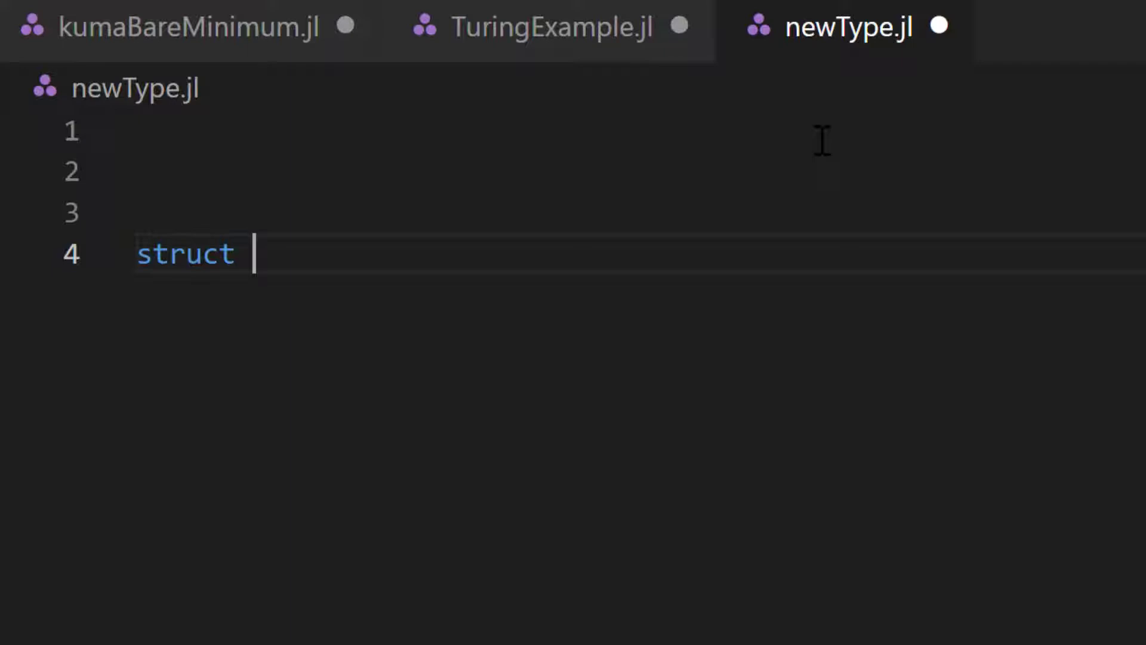
pyautogui.write('Ku')
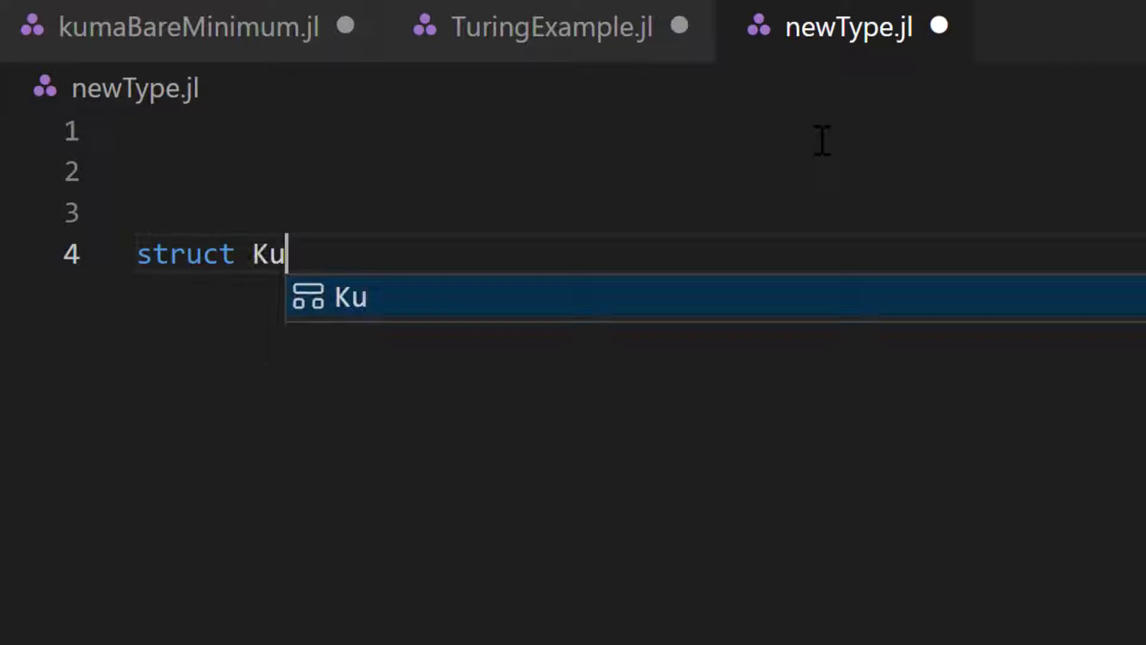
pyautogui.write('ma{T')
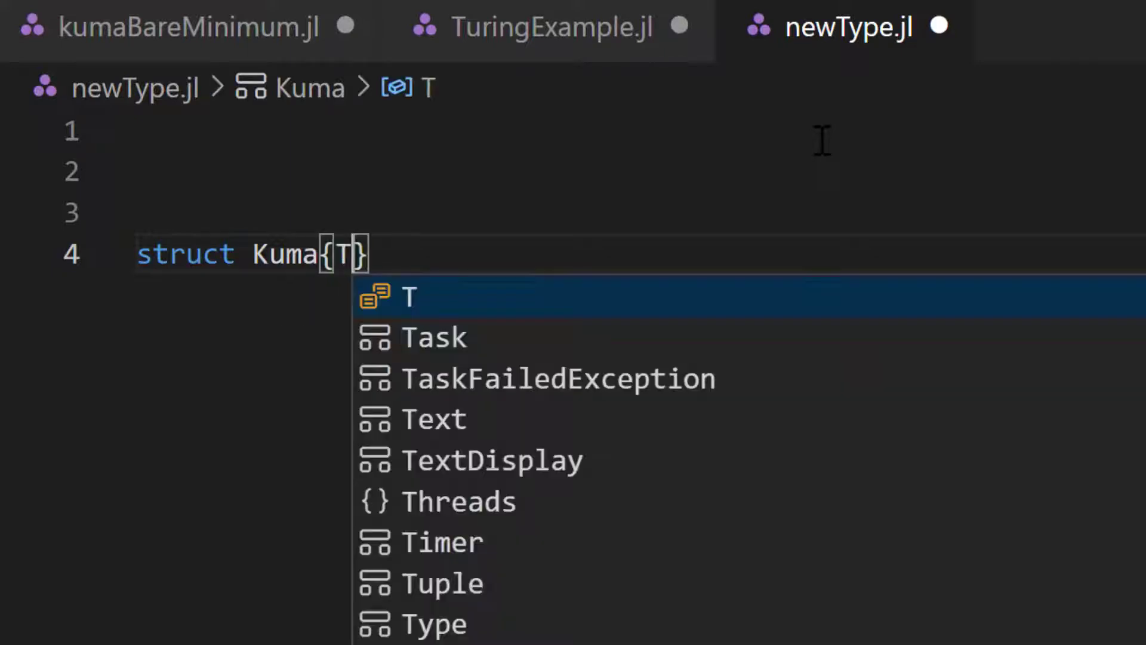
pyautogui.write('<:Real]')
pyautogui.press('BackSpace')
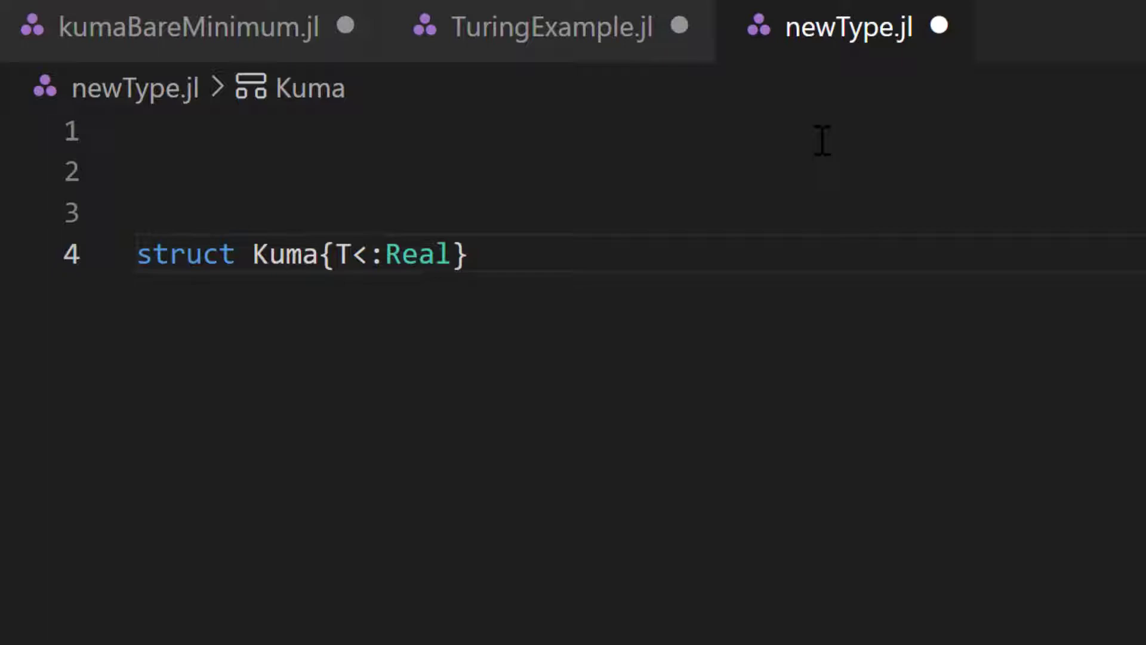
pyautogui.write('<:')
pyautogui.write('Distribution')
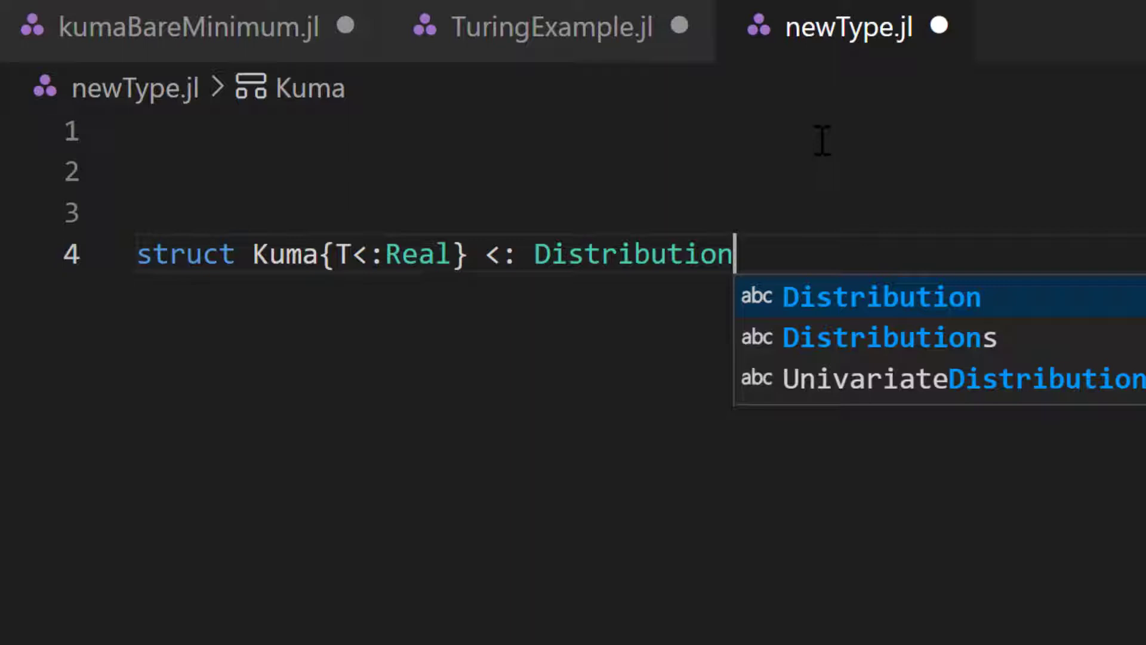
pyautogui.write('{Uni')
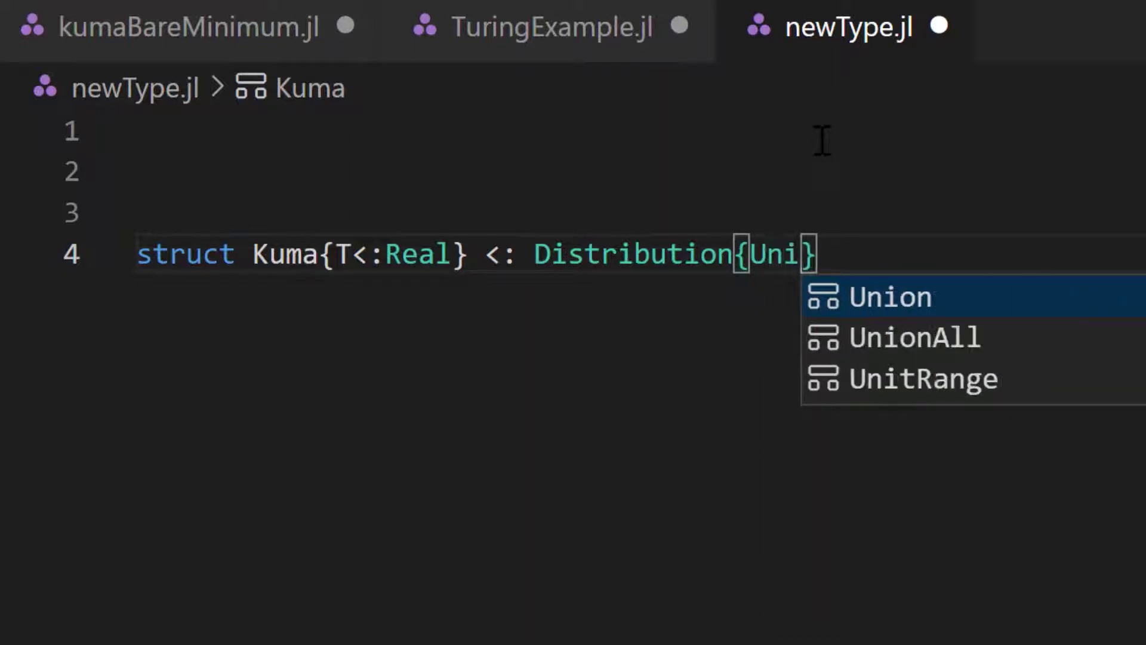
pyautogui.write('variate,Conti')
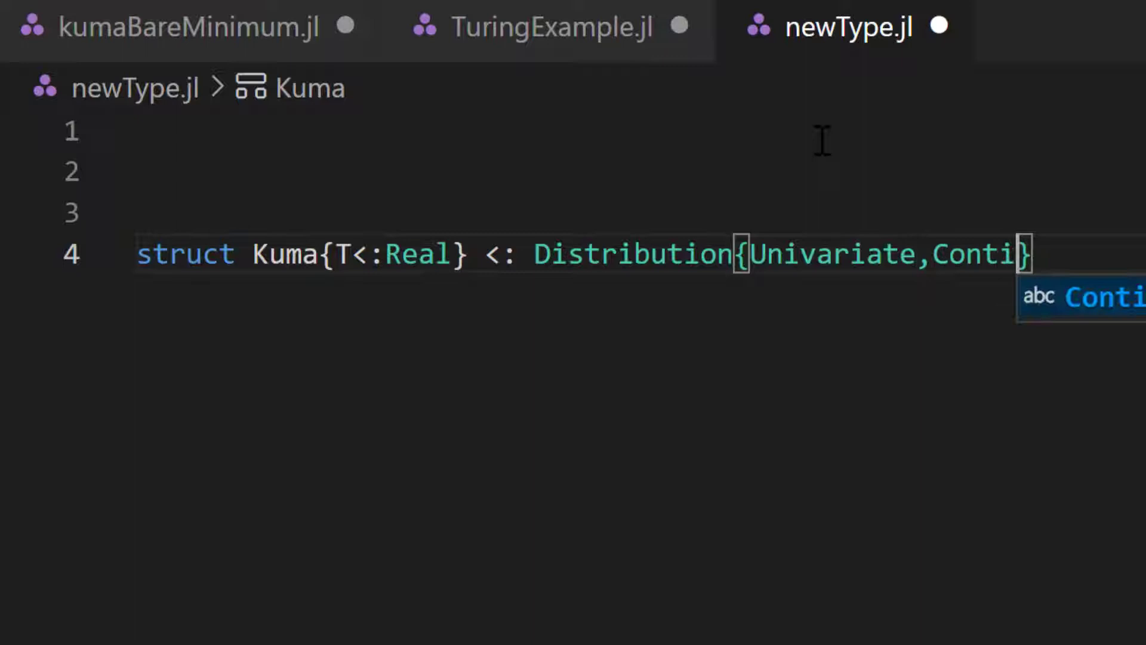
# Step: Make Kuma subtype Distribution{Univariate,Continuous} and add 'using Distributions' on line 2
pyautogui.press('Tab')
pyautogui.press('Right')
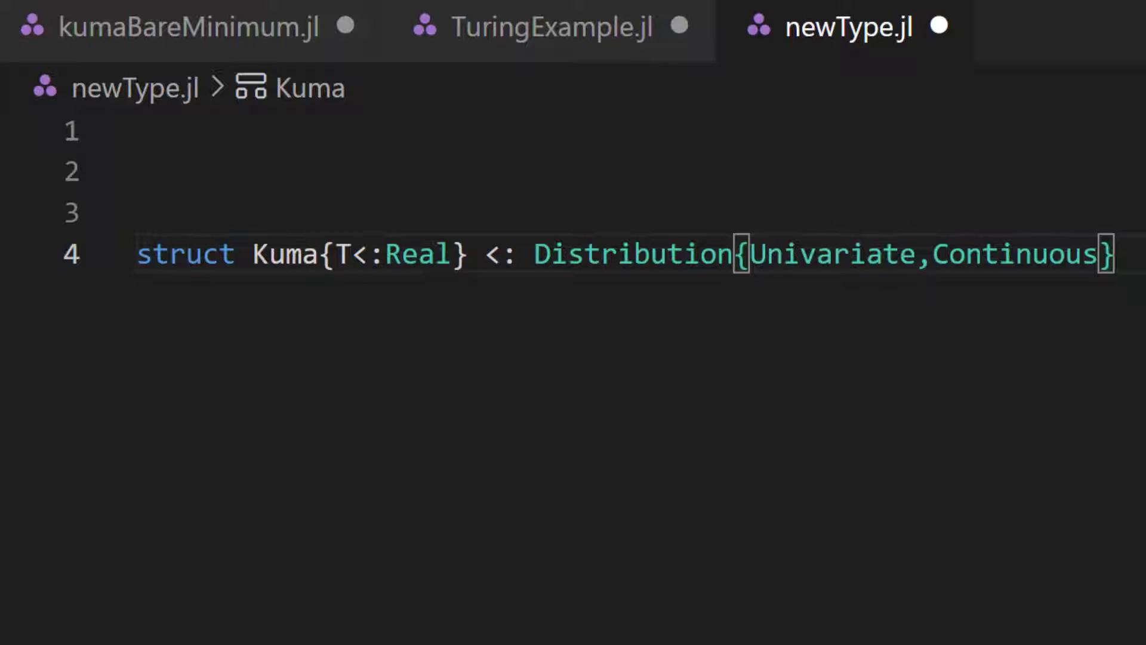
pyautogui.click(154, 174)
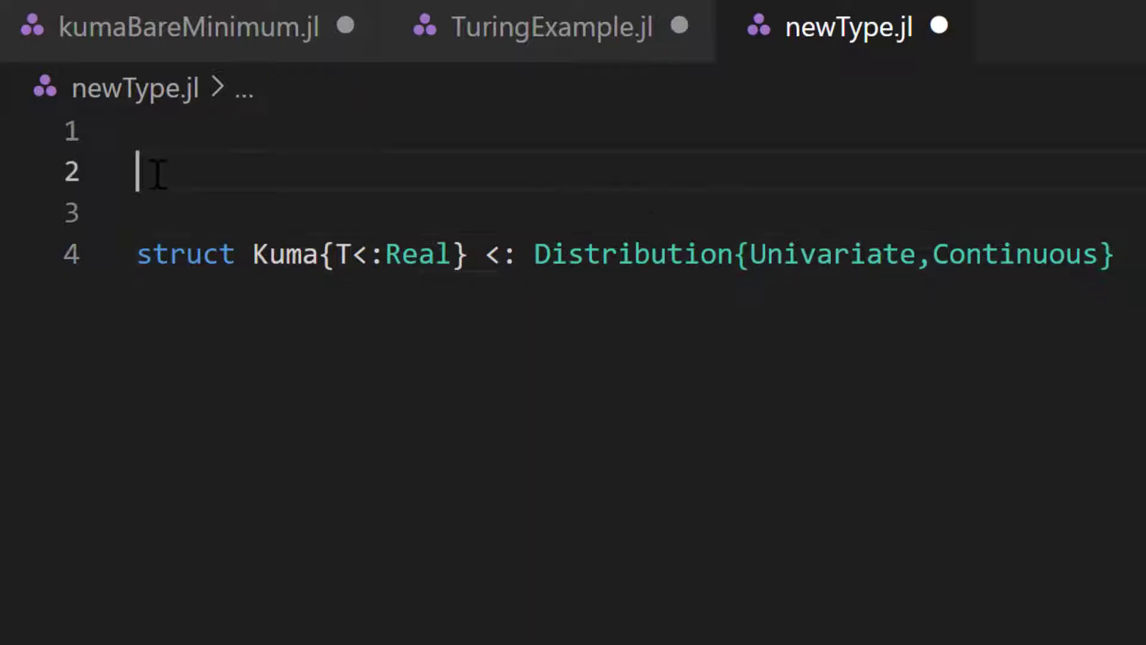
pyautogui.write('using Distributions')
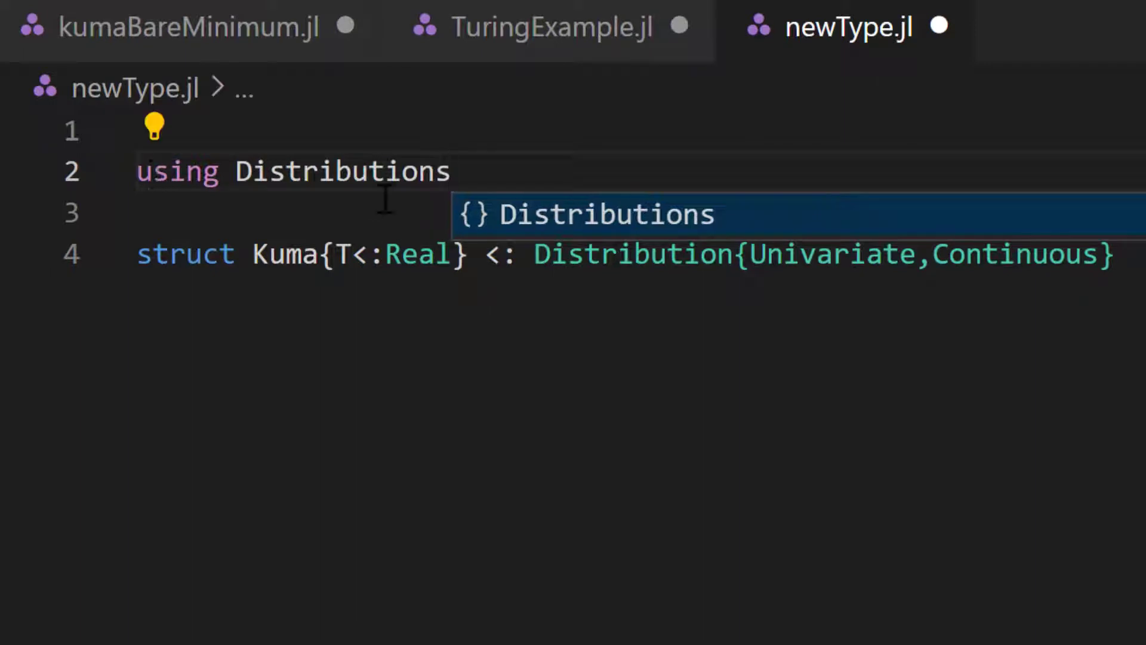
pyautogui.click(1118, 253)
# Step: Add commented fields a::T and b::T to the Kuma struct
pyautogui.press('Return')
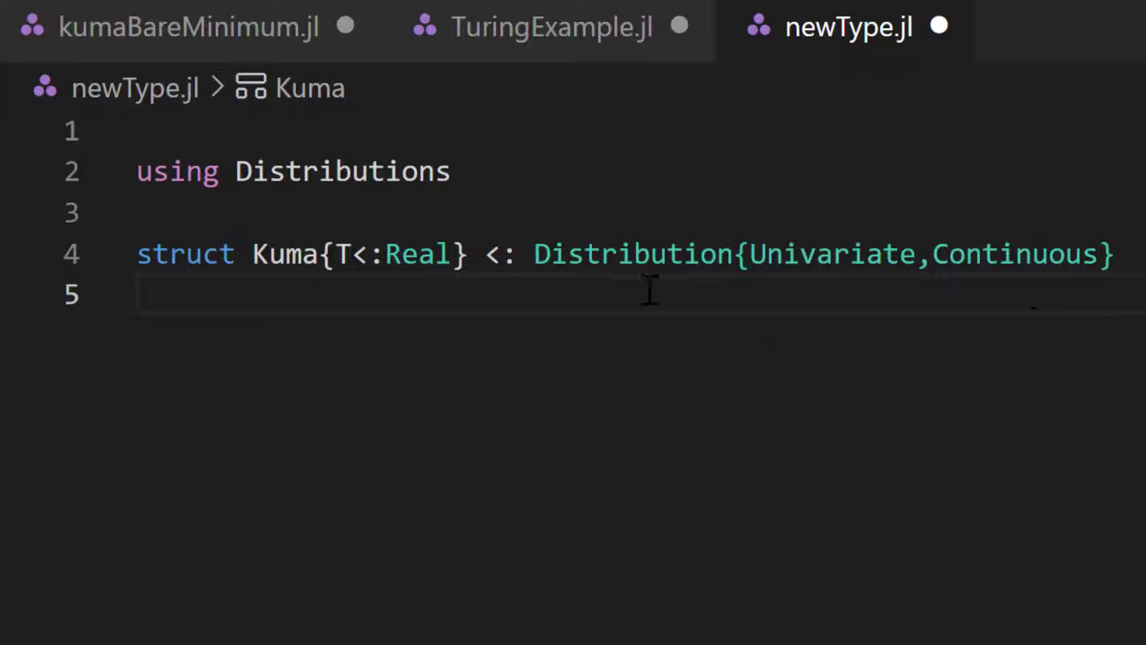
pyautogui.write('a::T')
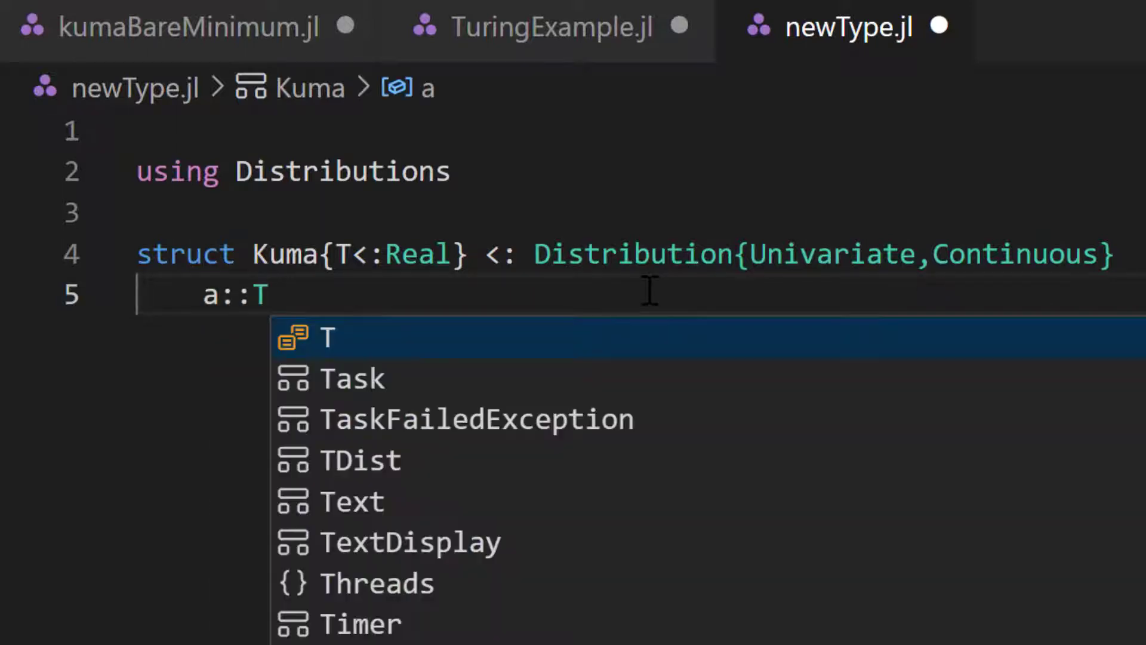
pyautogui.write('  ## first pa')
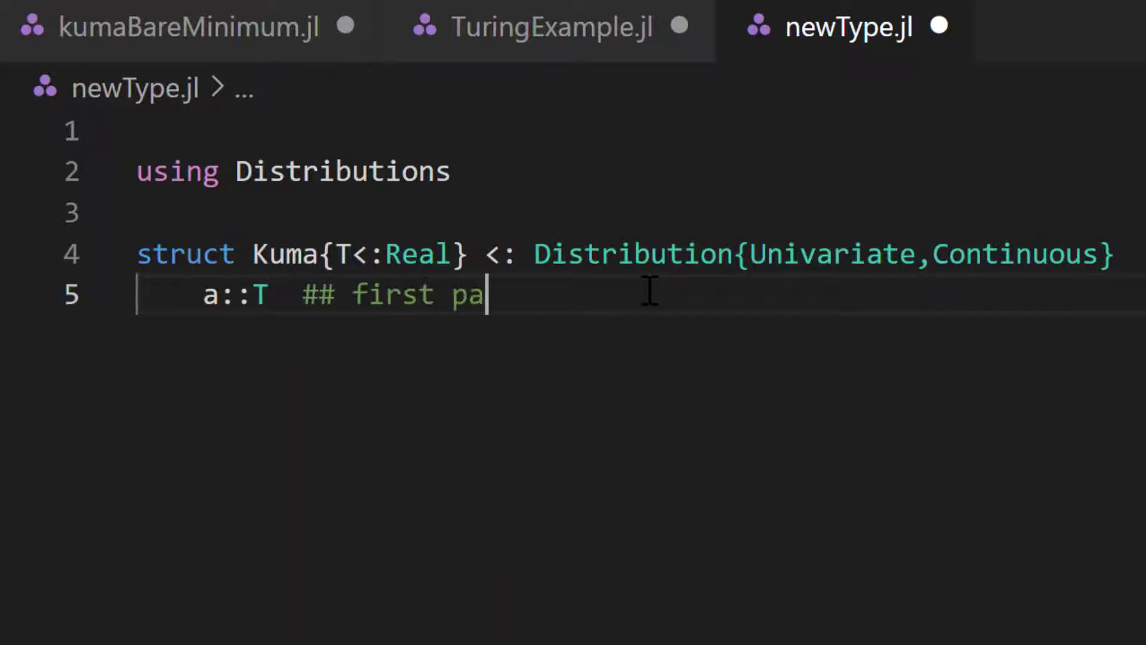
pyautogui.write('rameter of Kuma')
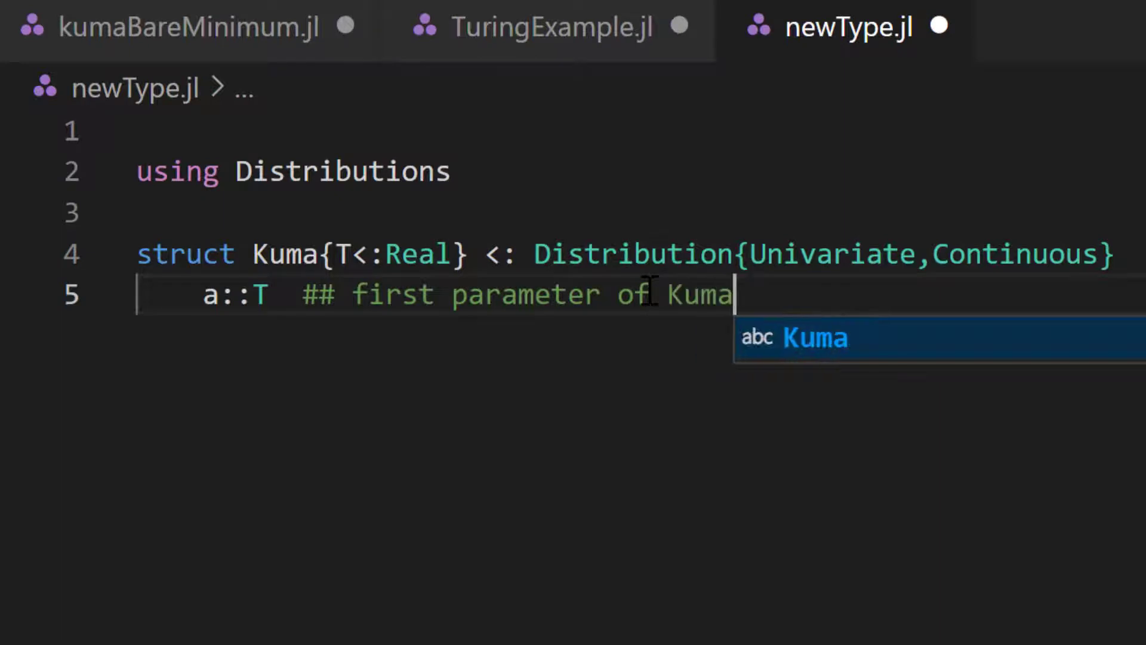
pyautogui.write('raswamy Dis')
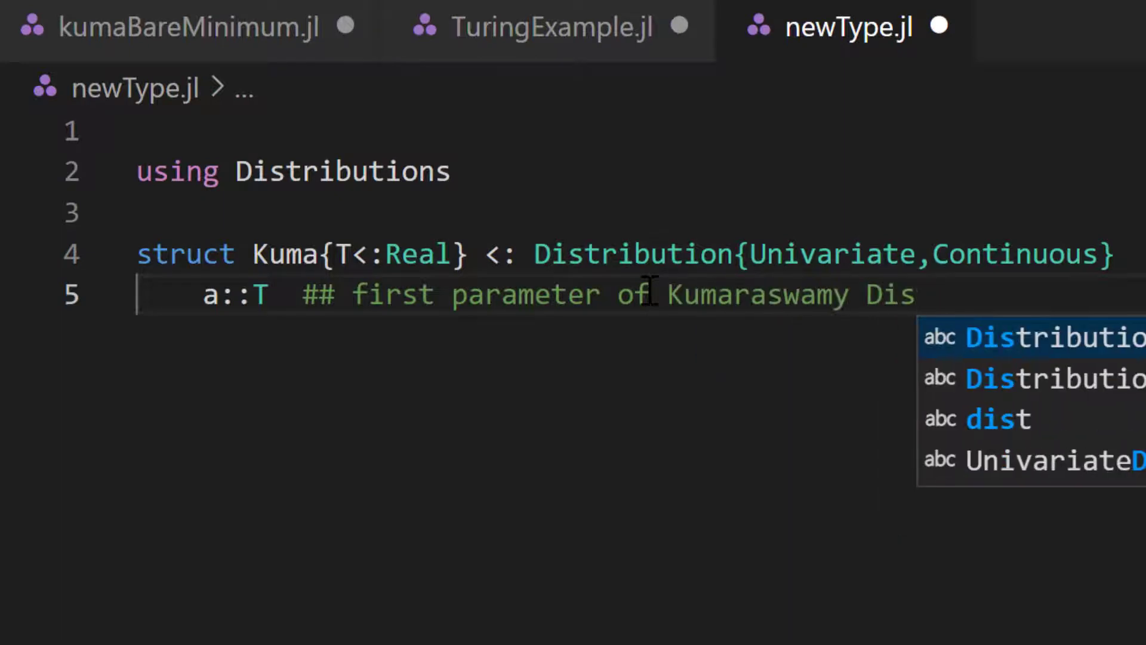
pyautogui.press('BackSpace')
pyautogui.press('BackSpace')
pyautogui.press('BackSpace')
pyautogui.write('distribution')
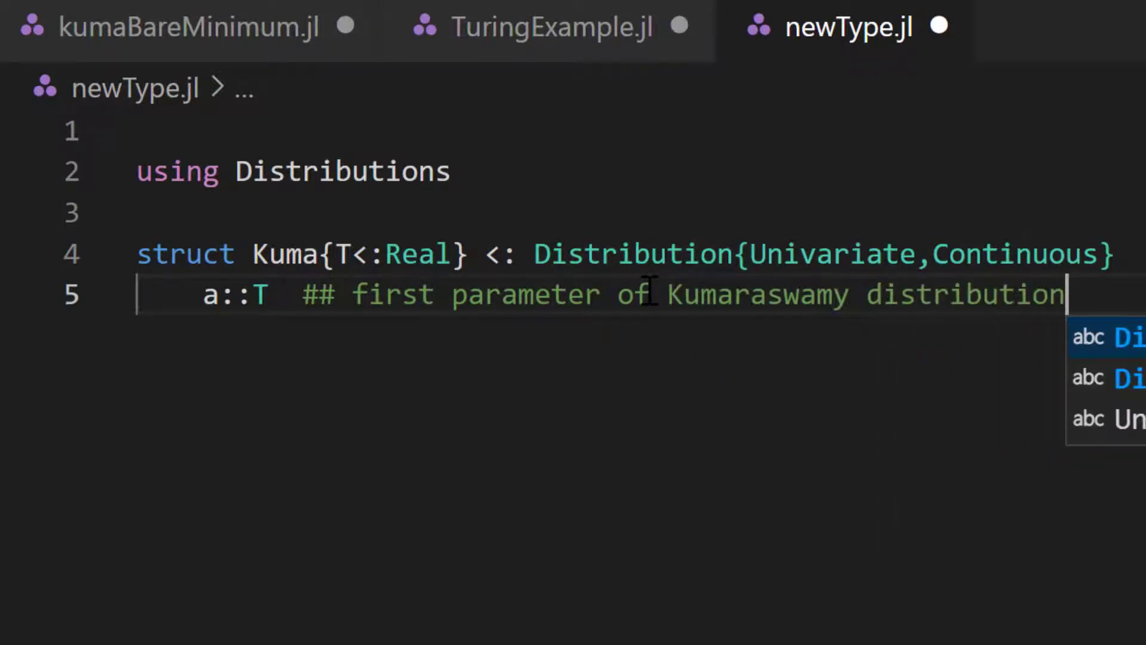
pyautogui.press('Return')
pyautogui.press('Return')
pyautogui.write('b::T  ')
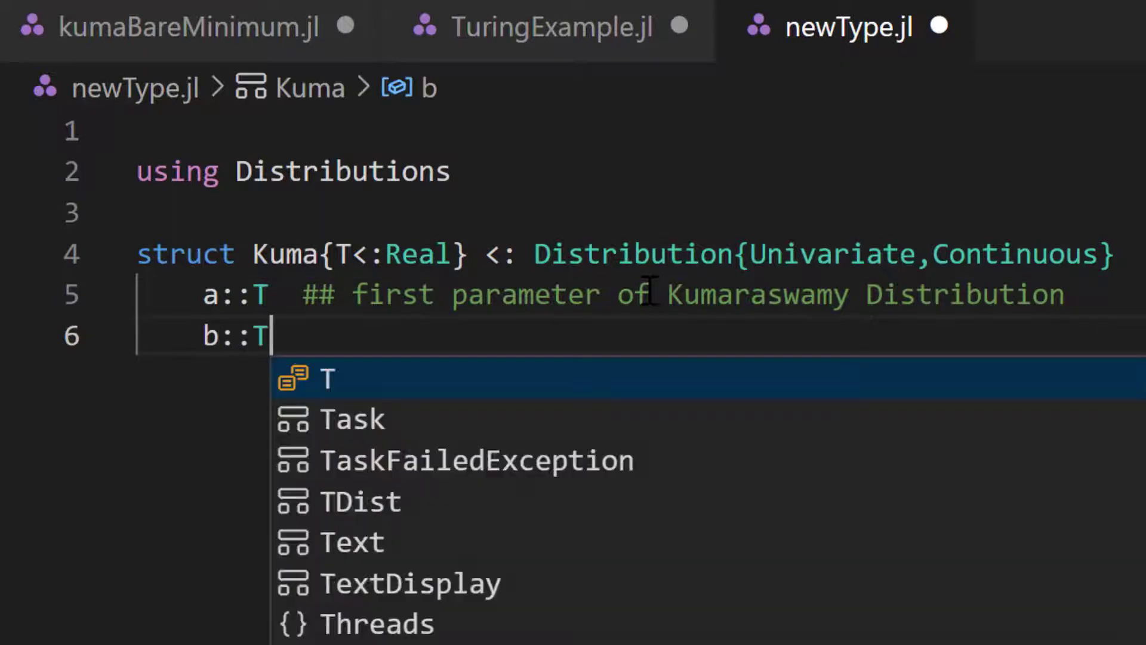
pyautogui.write('## secon')
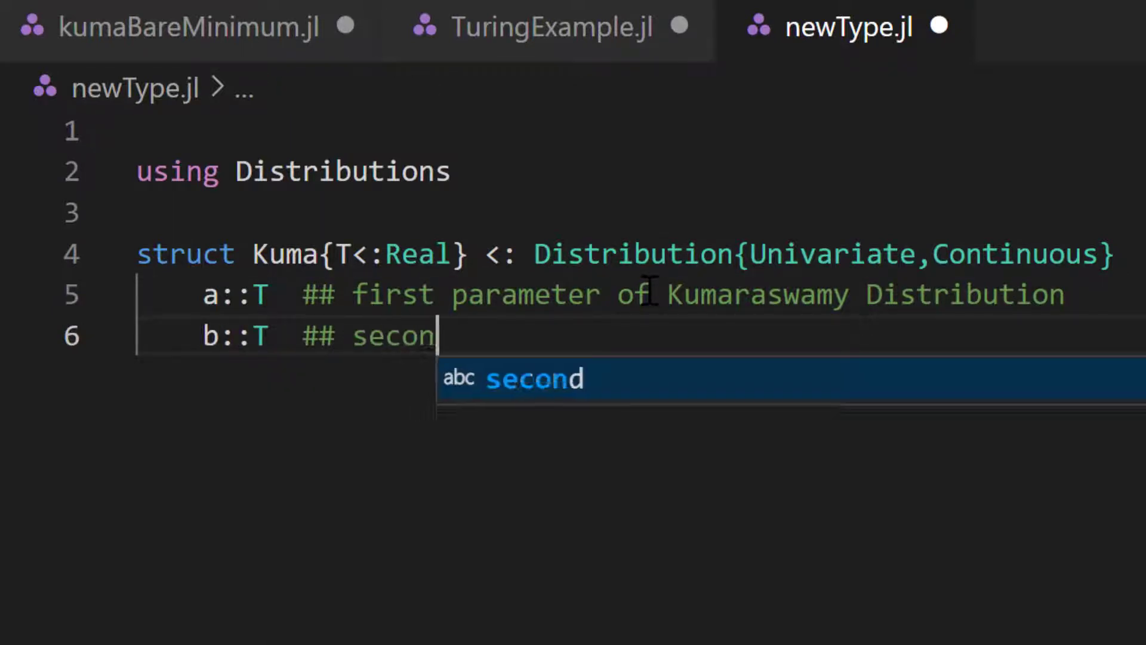
pyautogui.write('d parameter of Kum')
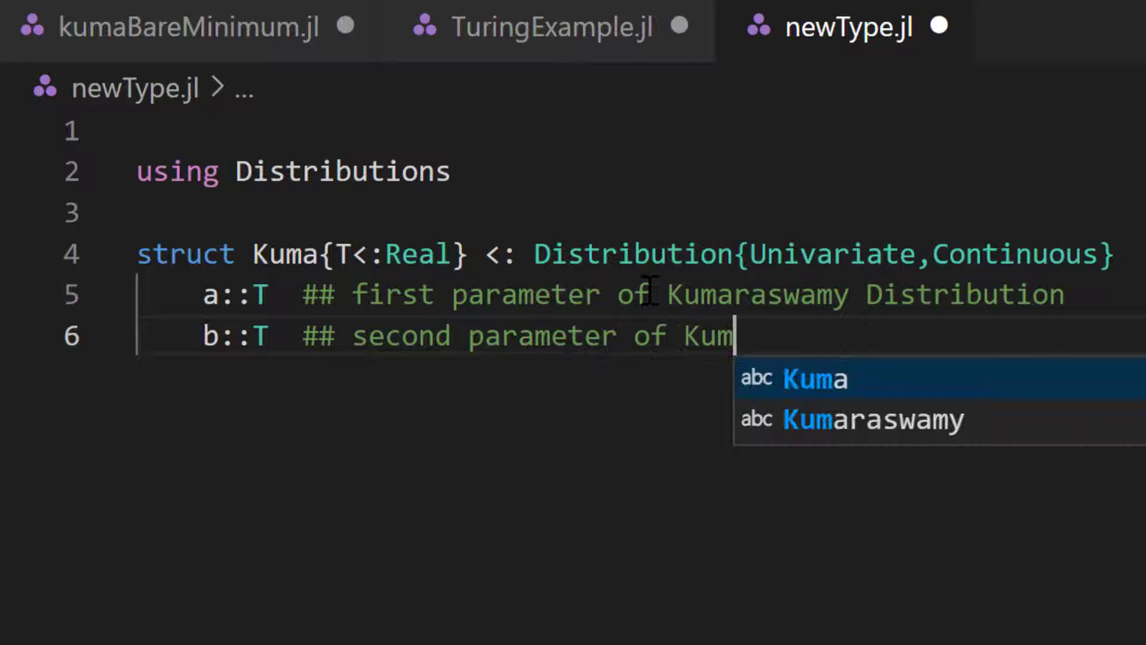
pyautogui.write('raswamy distribution')
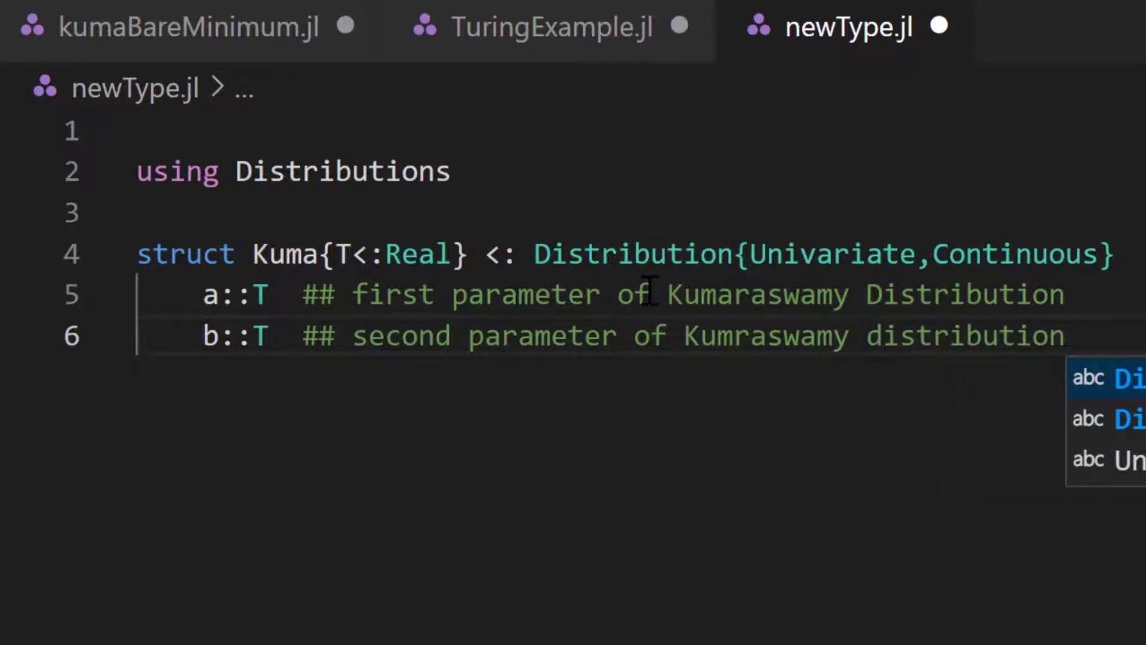
pyautogui.press('Tab')
pyautogui.press('Return')
pyautogui.press('Return')
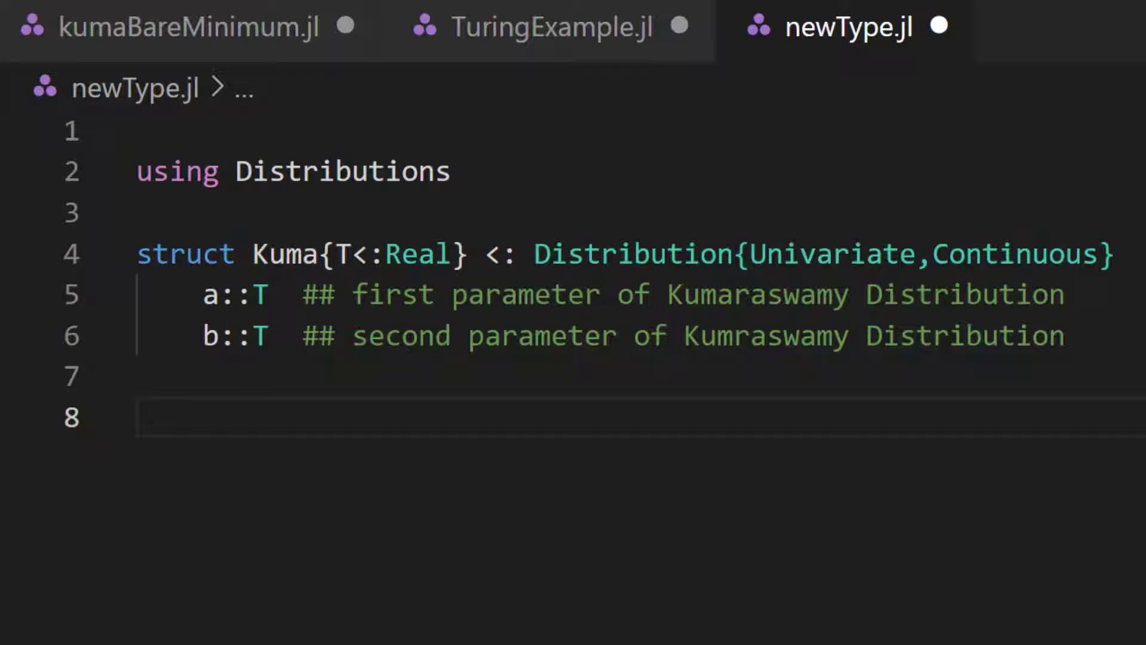
# Step: Write the Kuma inner constructor signature ending in 'where {T<:Real}'
pyautogui.press('Tab')
pyautogui.write('# inner')
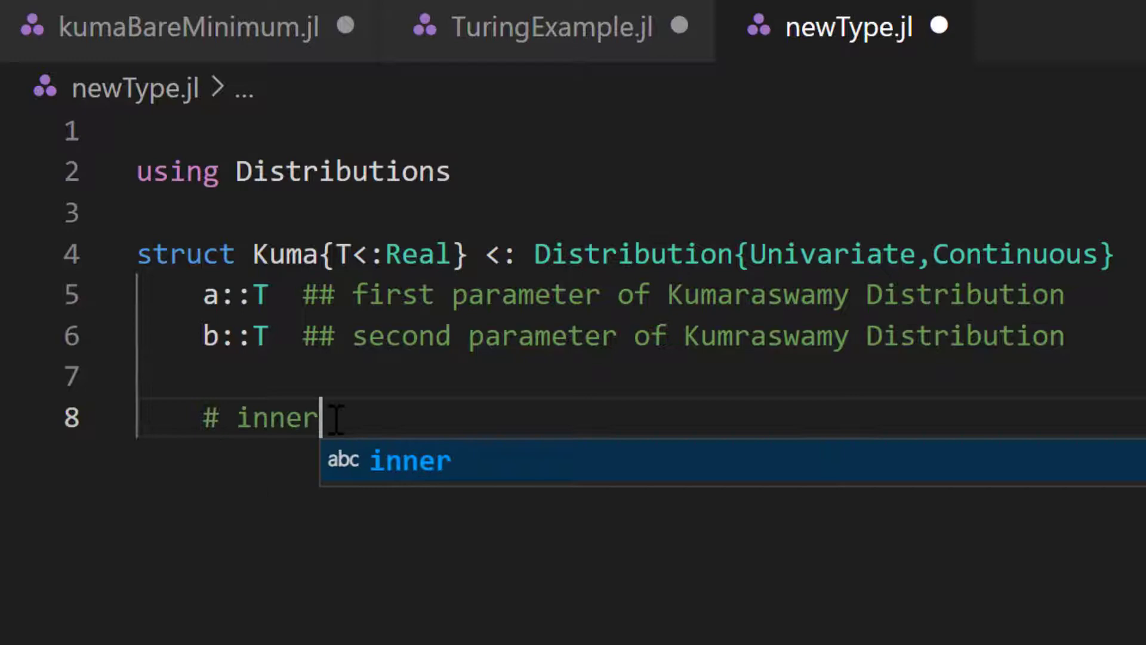
pyautogui.write(' constructor functio')
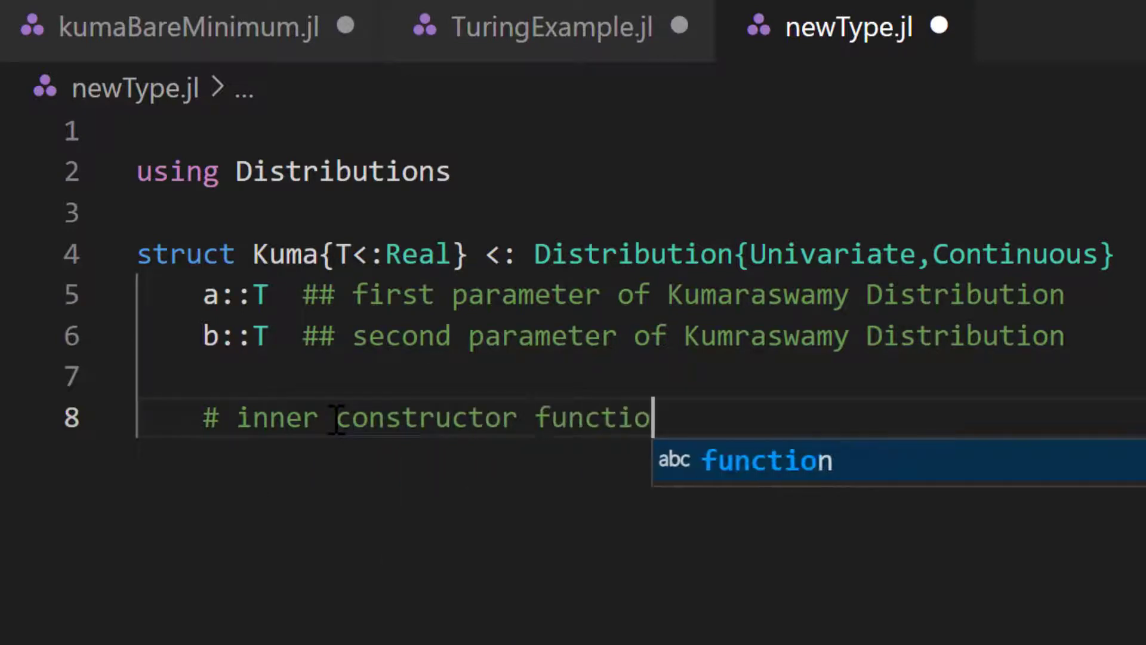
pyautogui.write('n to instantiate new')
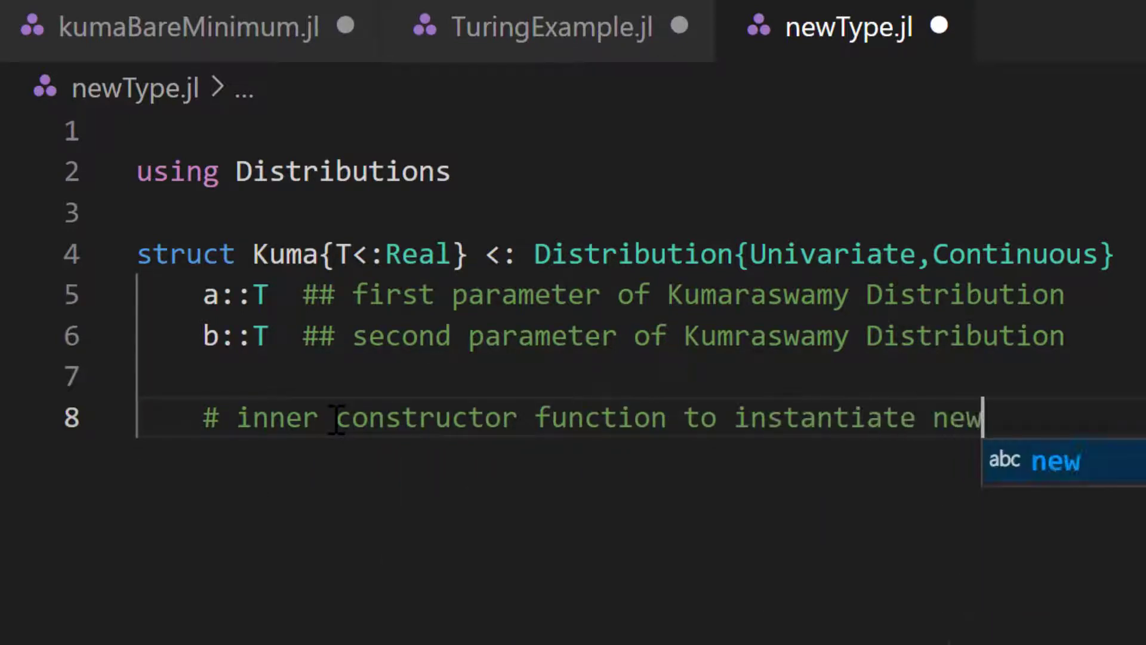
pyautogui.write(' Kuma obje')
pyautogui.press('Return')
pyautogui.write('f')
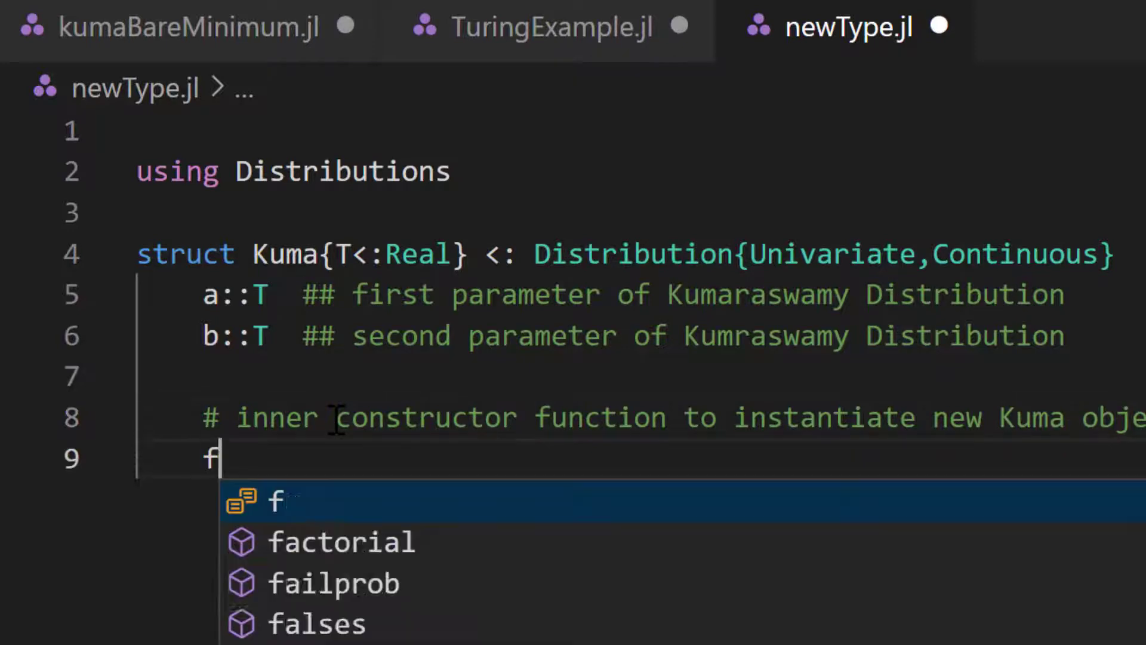
pyautogui.write('unction ')
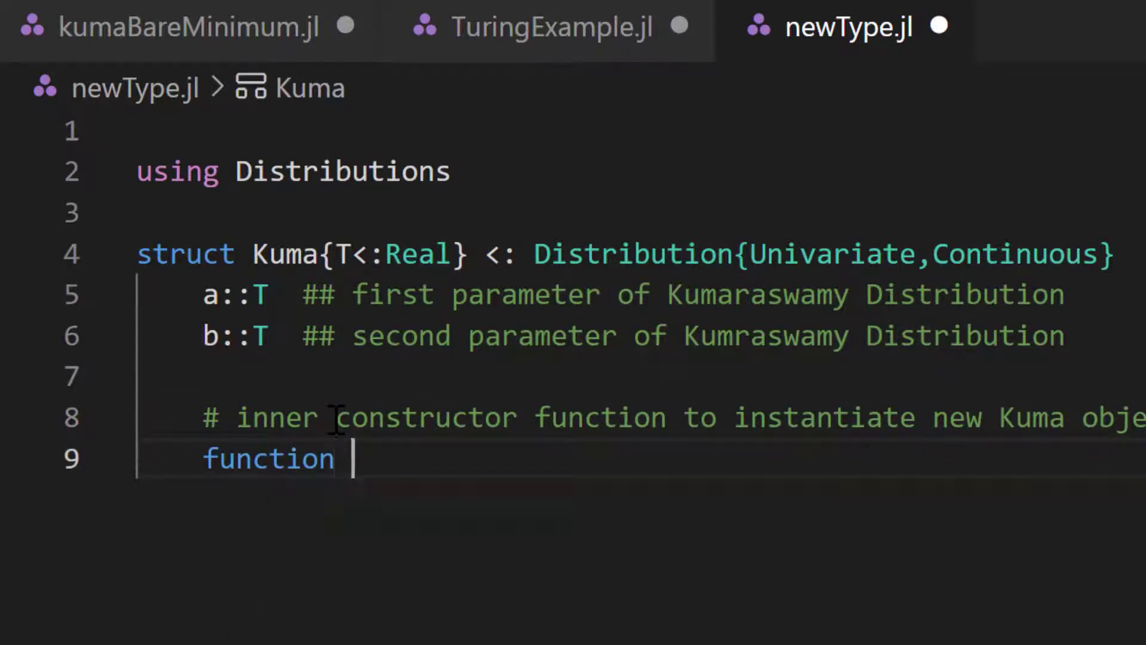
pyautogui.write(' Kuma{T}(')
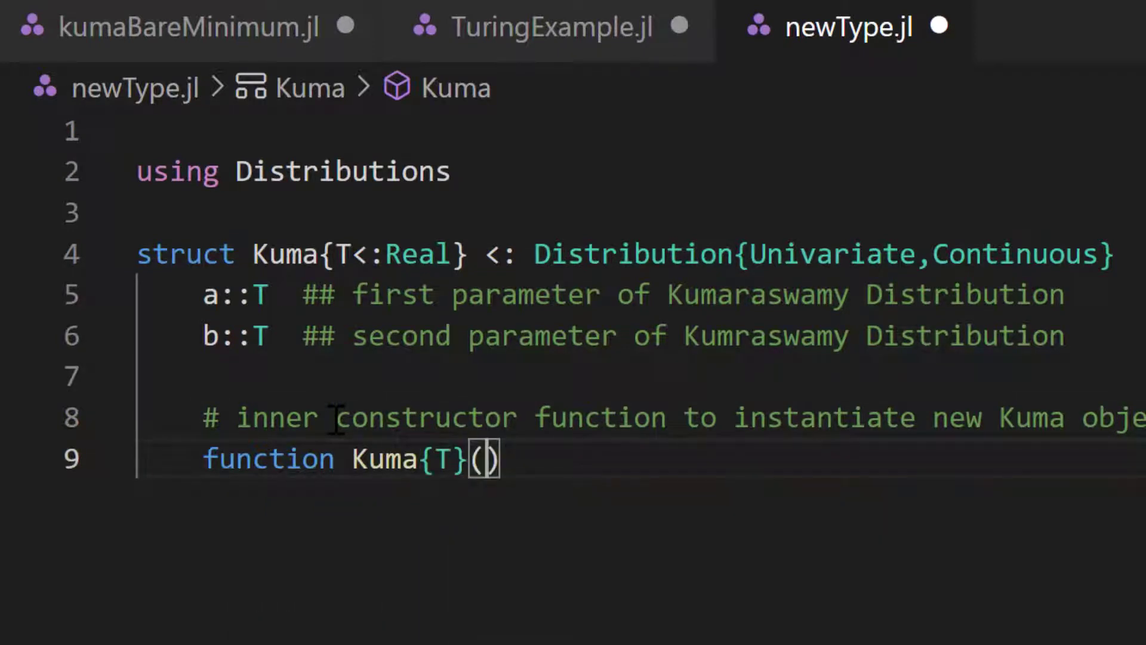
pyautogui.write('a::T, b::T')
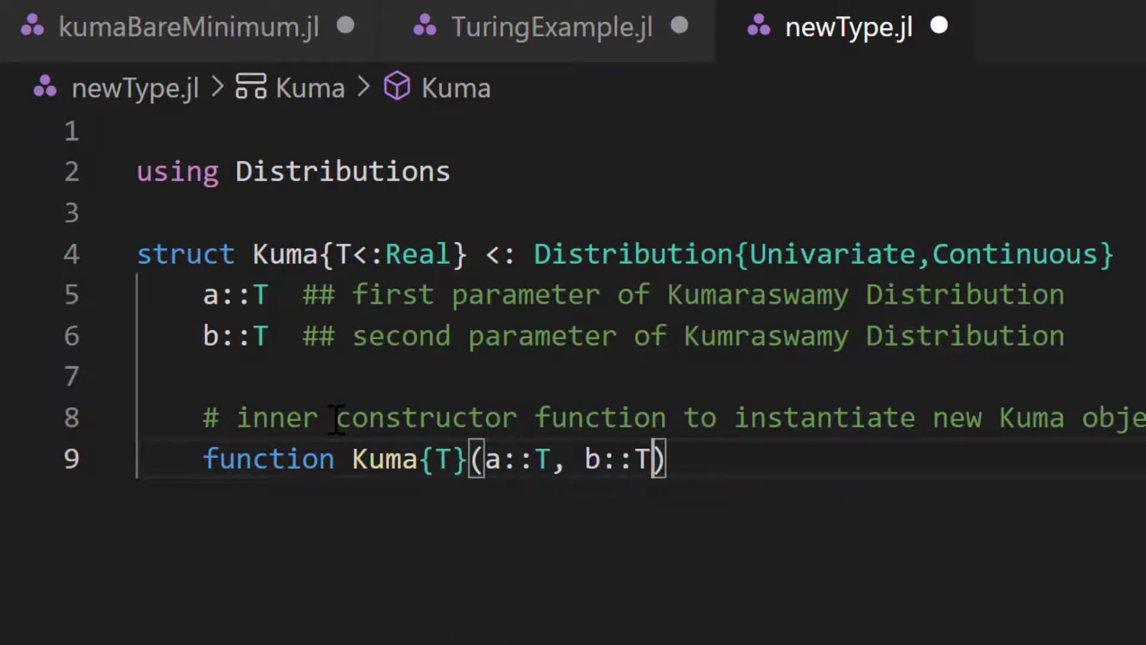
pyautogui.write('; c')
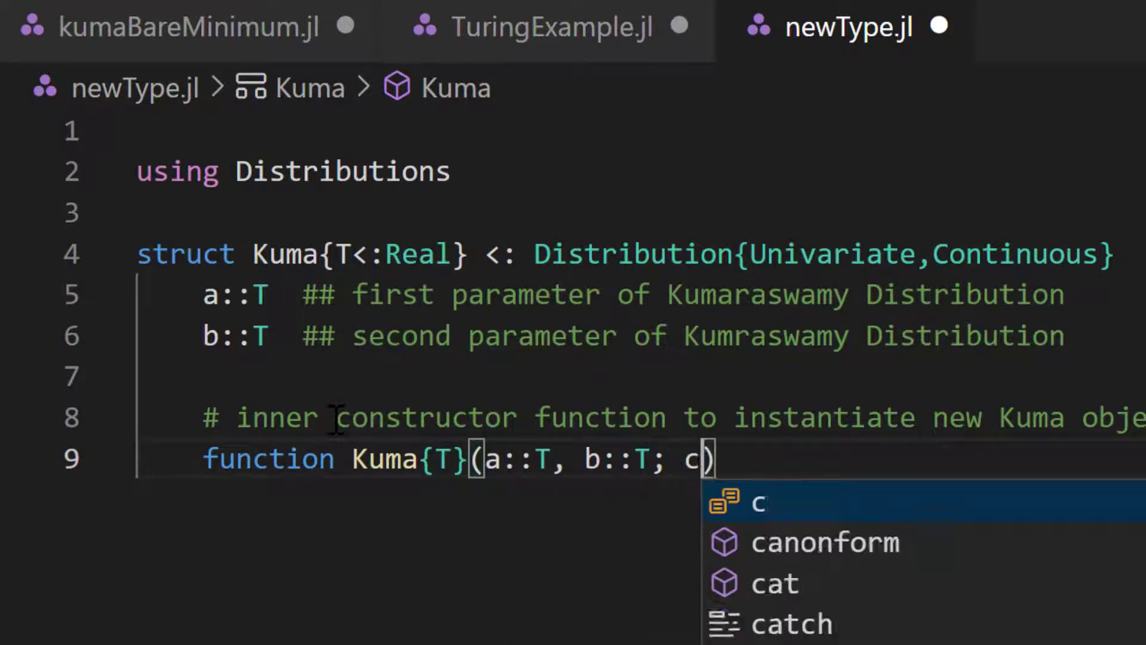
pyautogui.write('heck_args = tru')
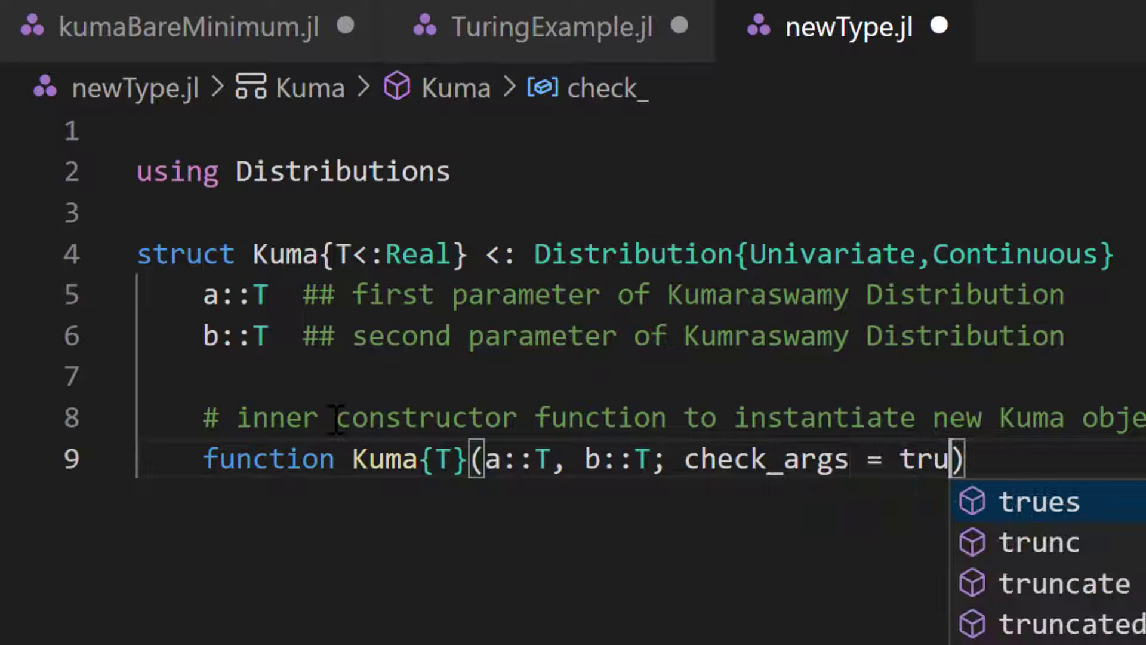
pyautogui.write('e')
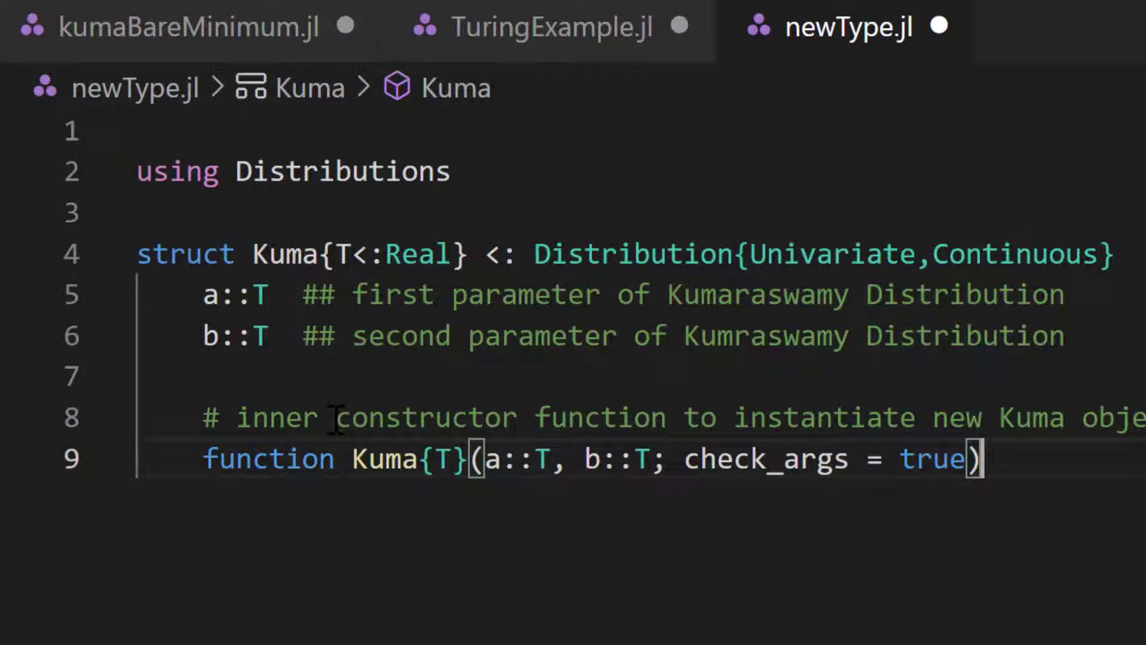
pyautogui.write('where ')
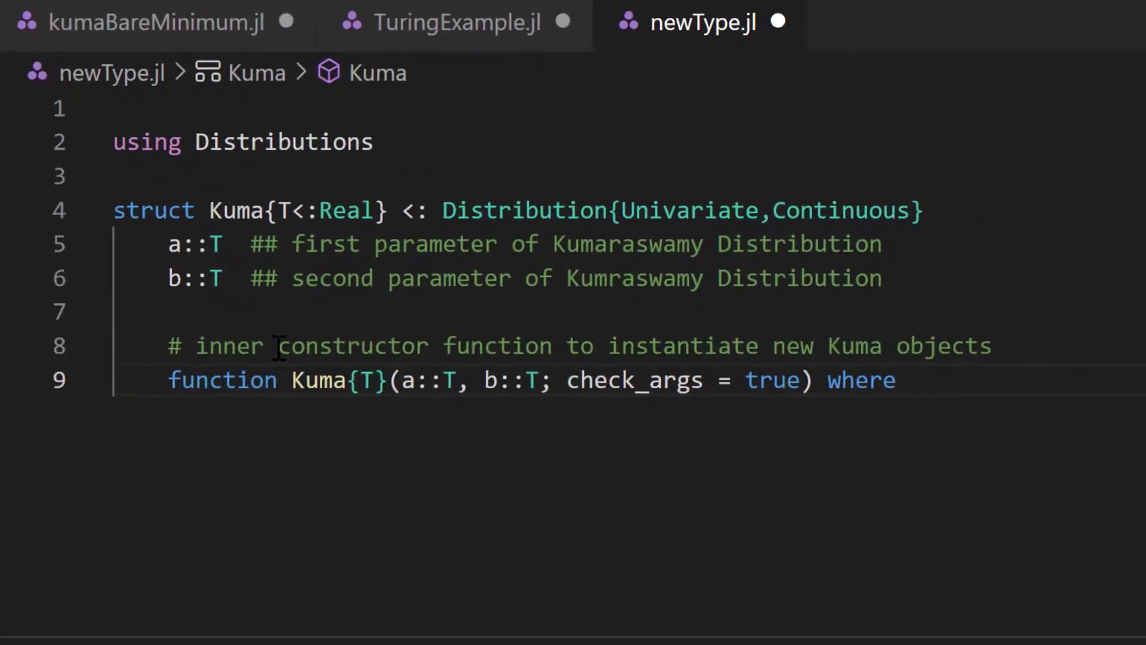
pyautogui.write('}')
pyautogui.press('BackSpace')
pyautogui.write('{T<:')
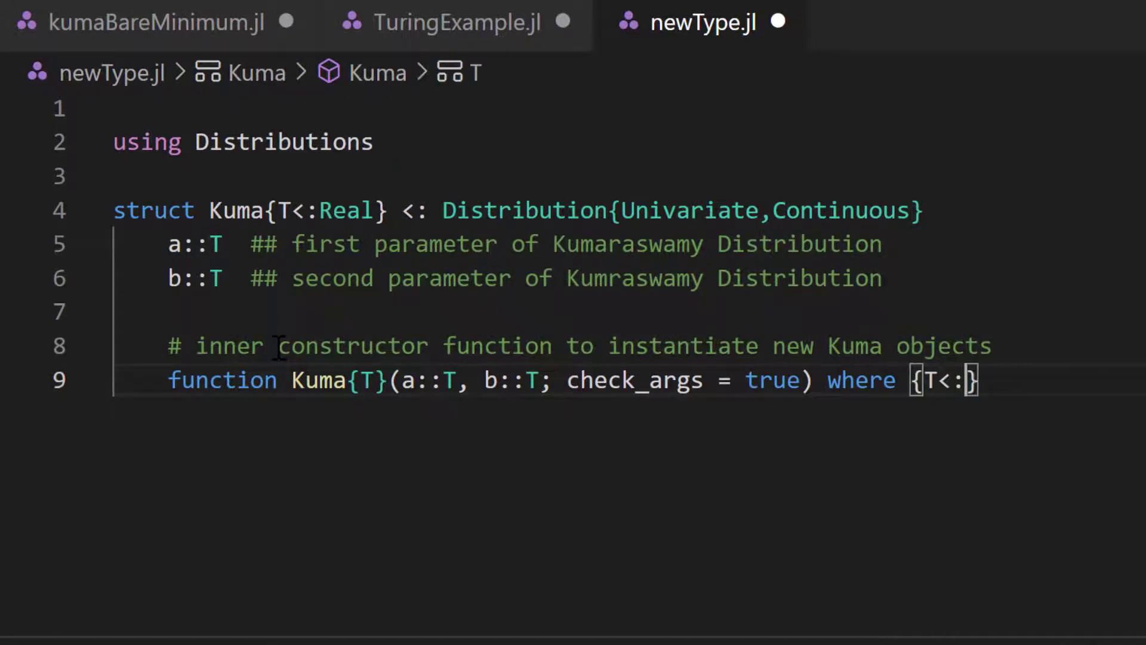
pyautogui.write('Real')
pyautogui.press('Right')
# Step: Add the a>0 && b>0 check, 'return new{T}(a,b)', and two closing 'end' lines
pyautogui.press('Return')
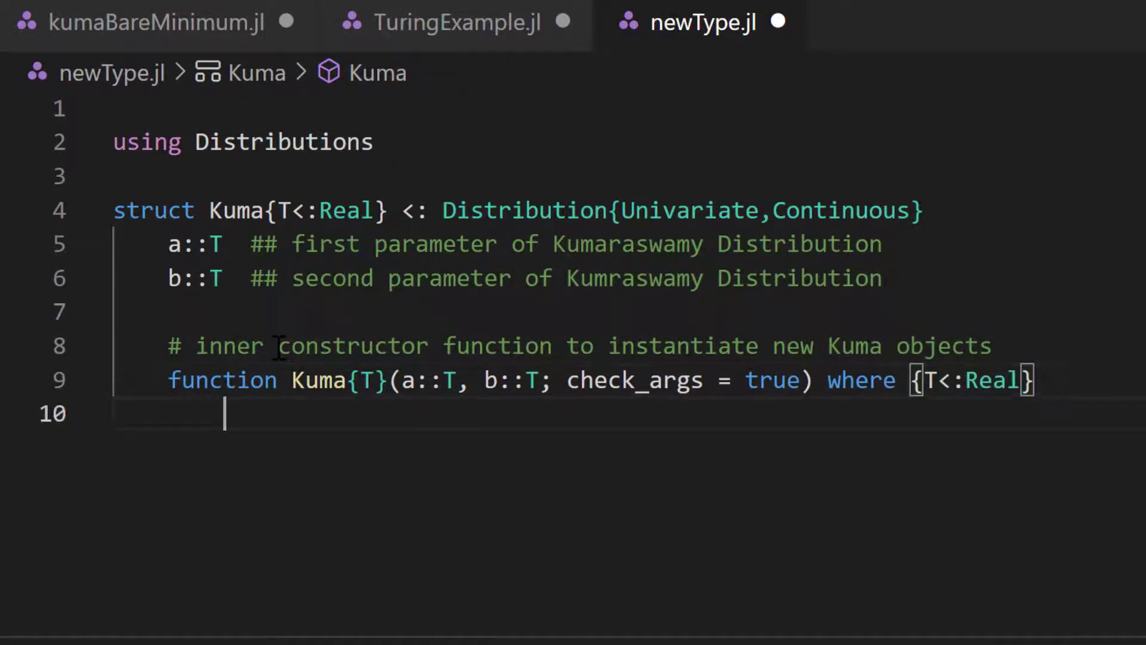
pyautogui.write('check_a')
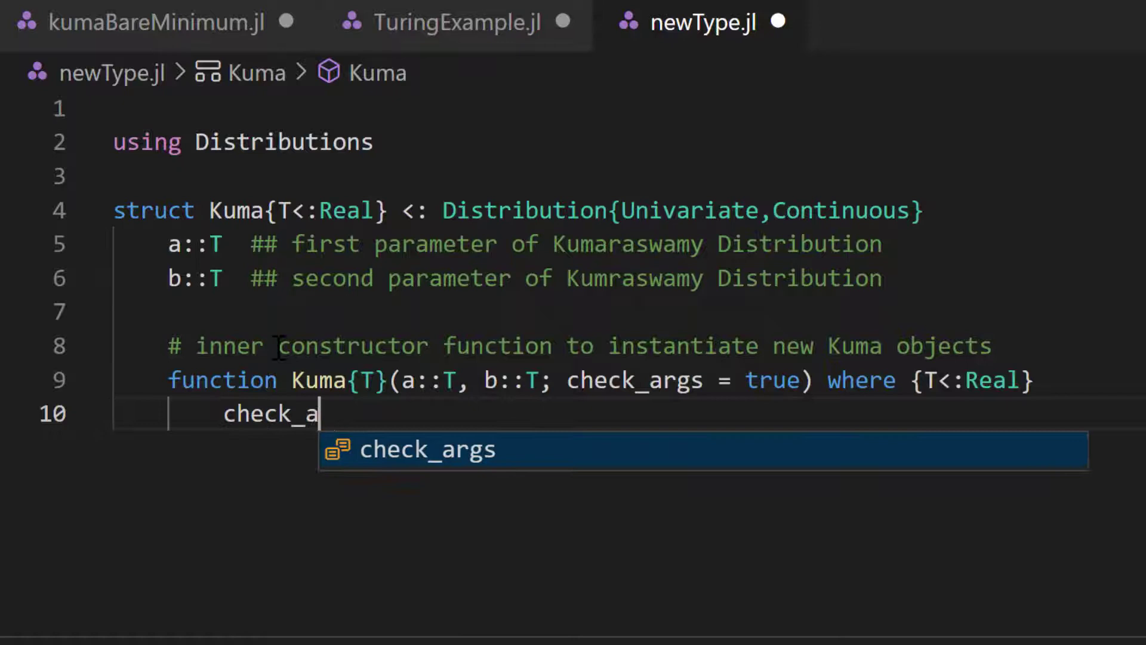
pyautogui.write('rgs && Distr')
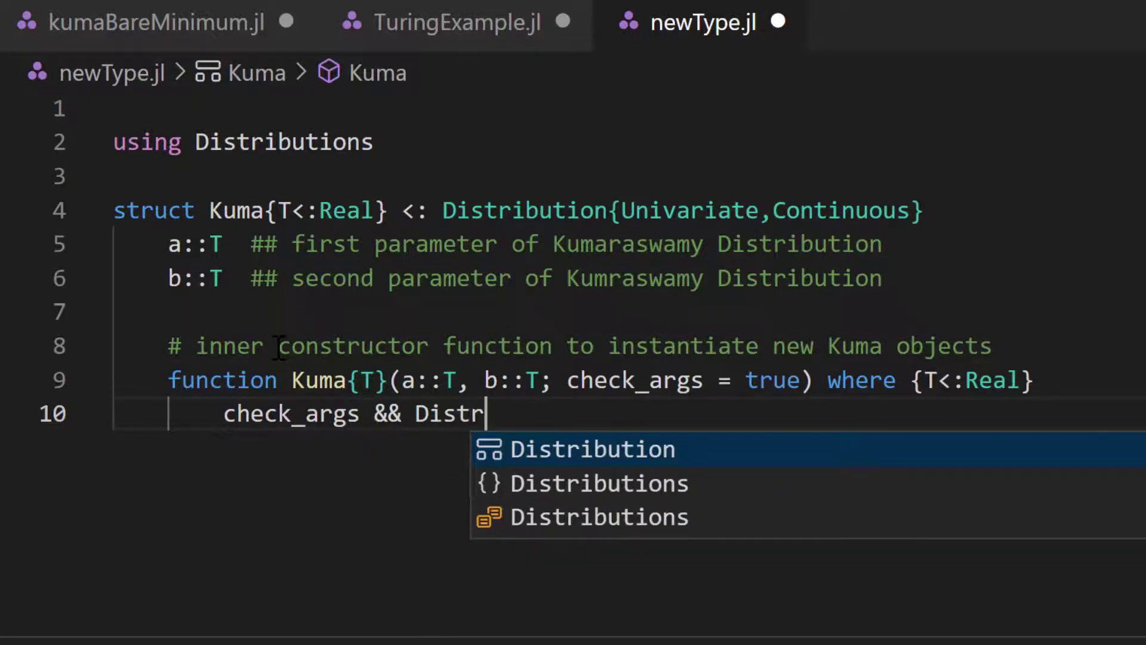
pyautogui.write('ibutions.')
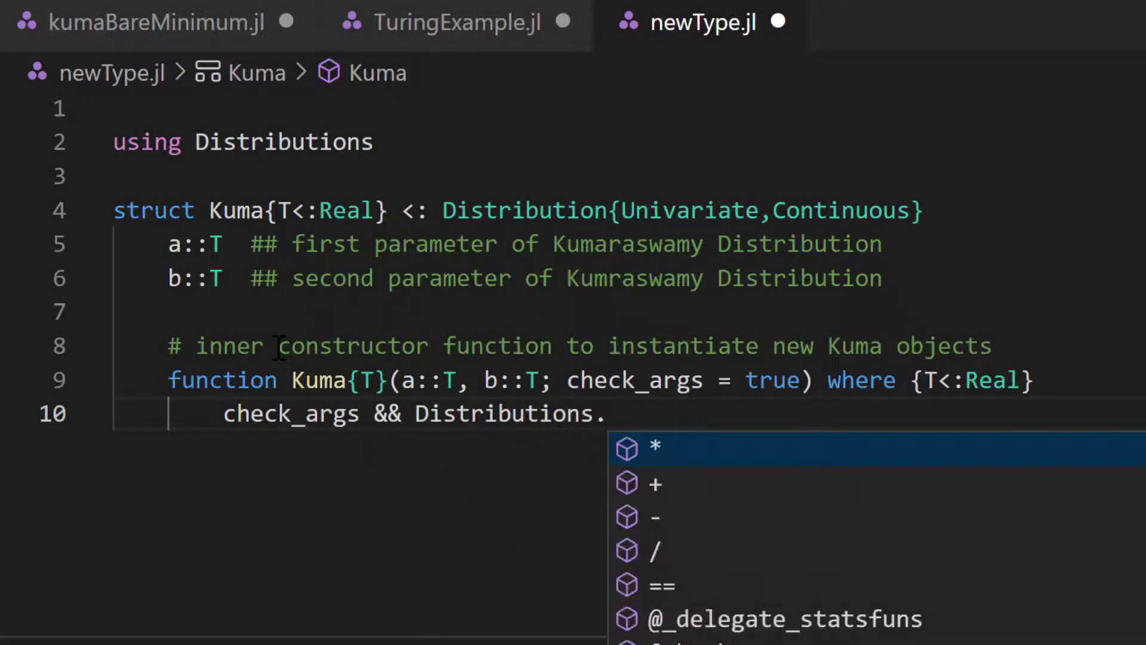
pyautogui.write('@check_args')
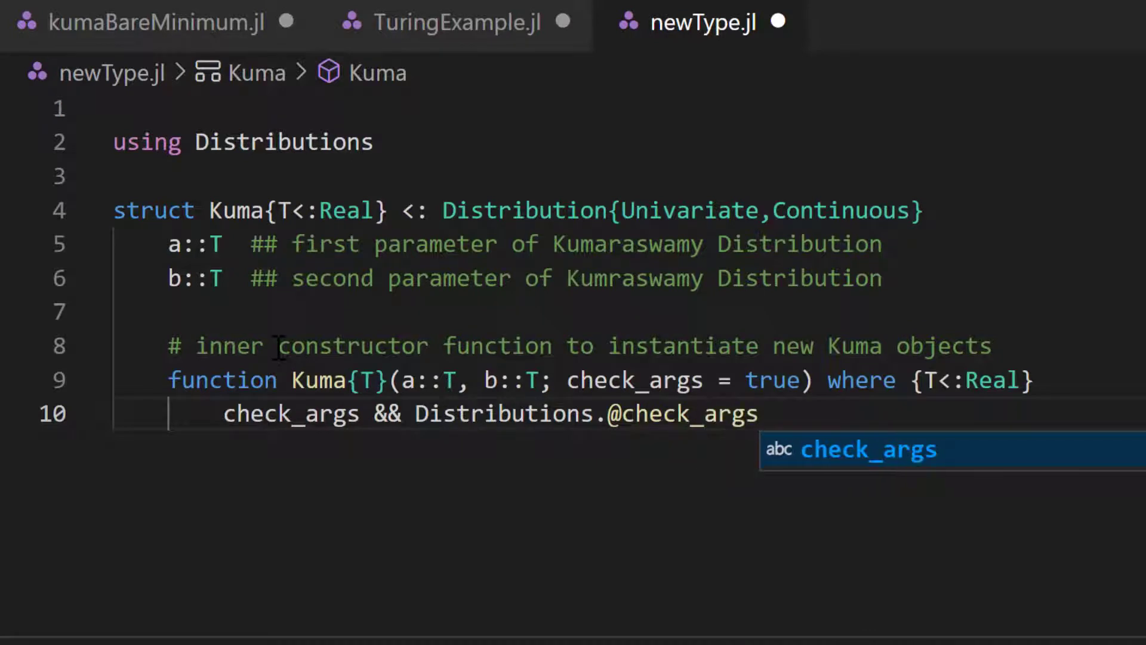
pyautogui.write('(Kuma, a')
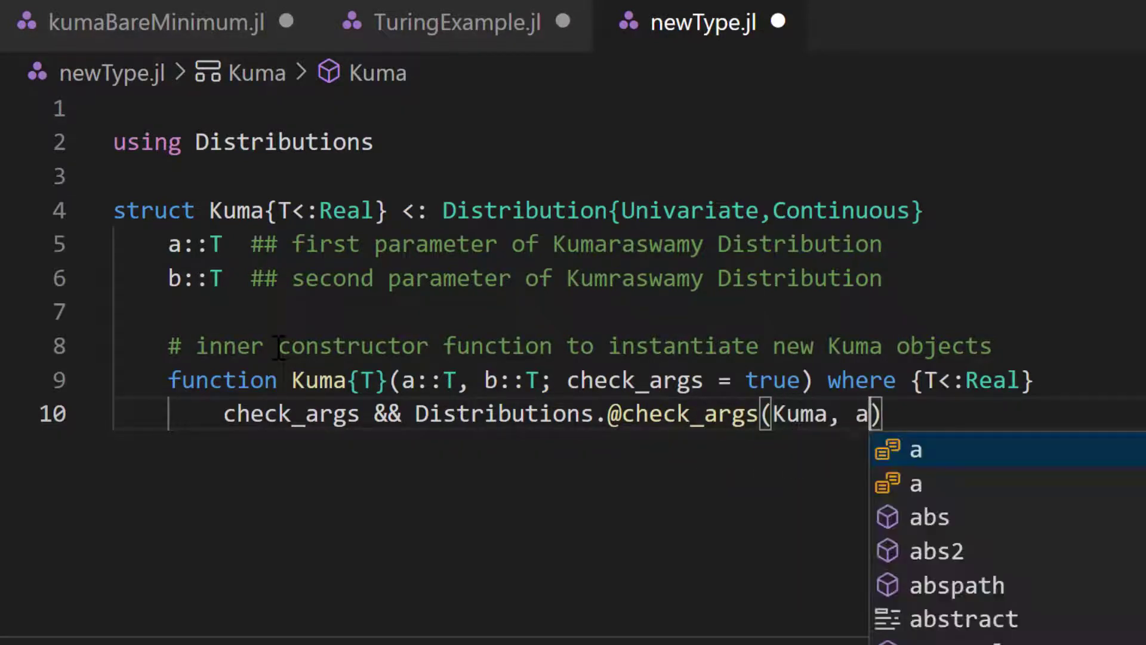
pyautogui.write('>0 && b>')
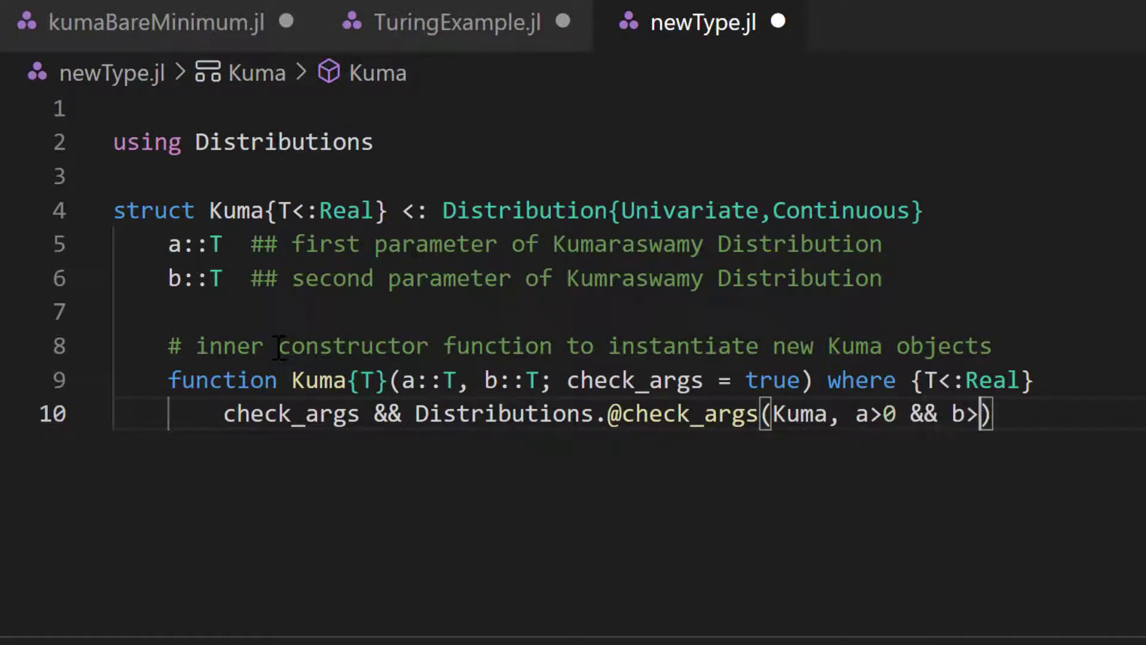
pyautogui.write('0)')
pyautogui.press('Return')
pyautogui.write('r')
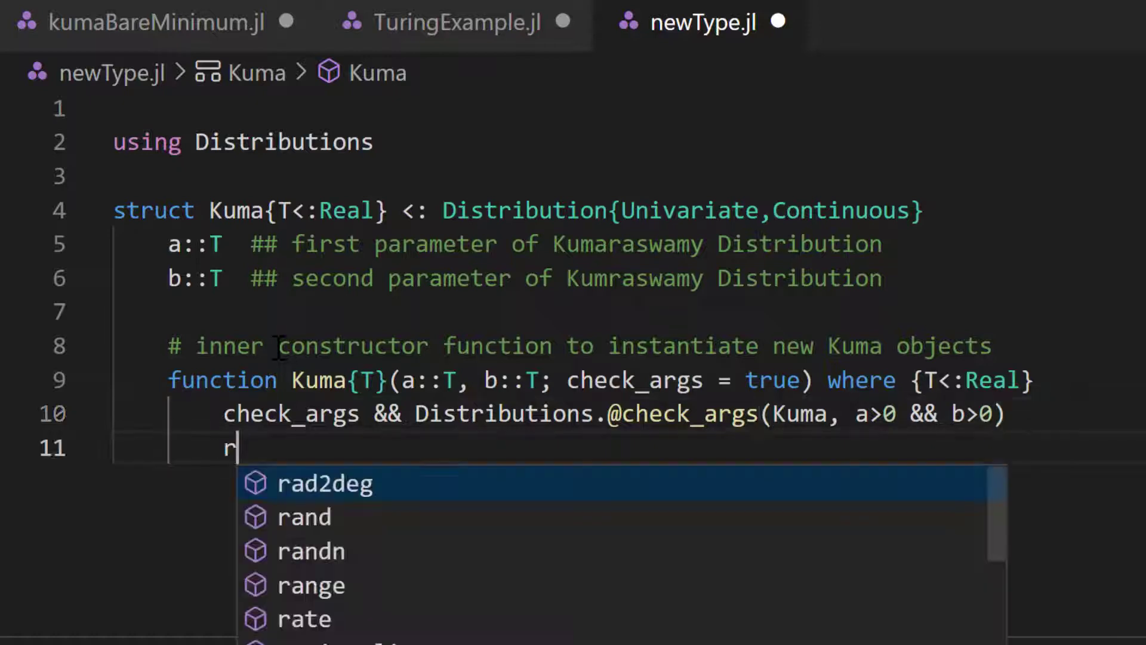
pyautogui.write('eturn new{')
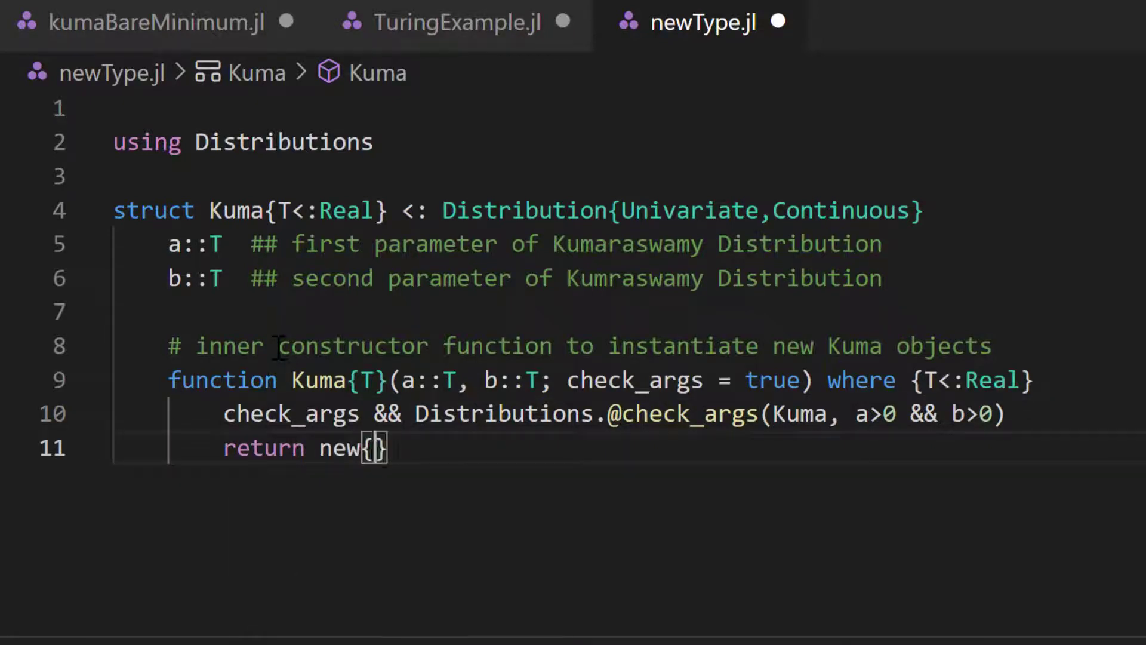
pyautogui.write('T}')
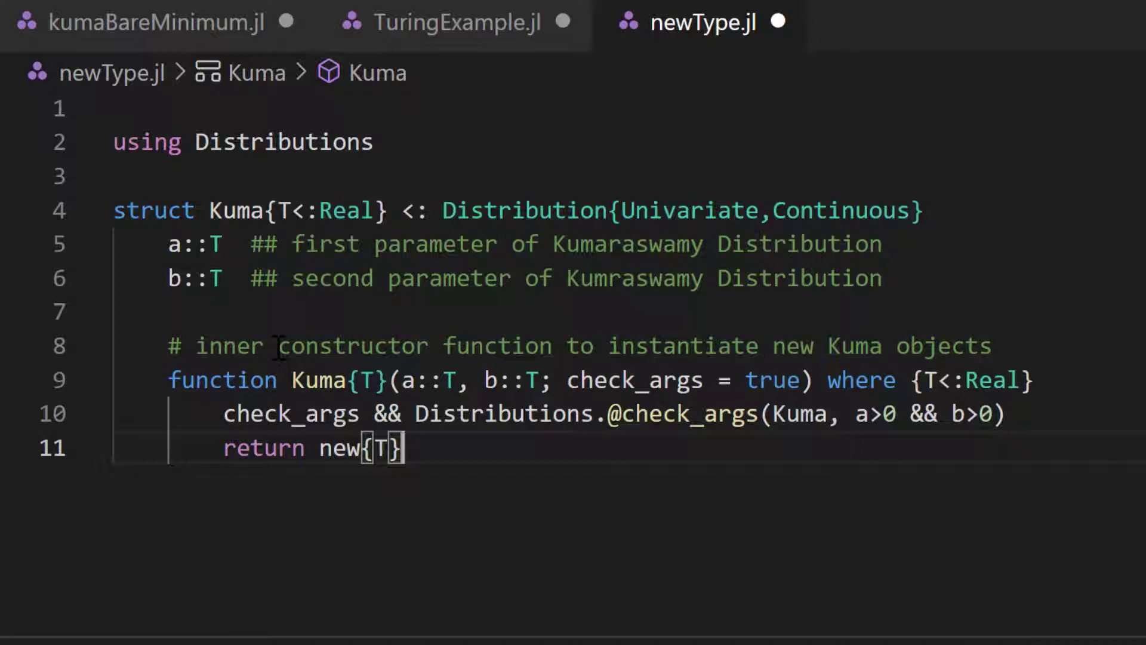
pyautogui.write('(a,b)')
pyautogui.press('Return')
pyautogui.write('e')
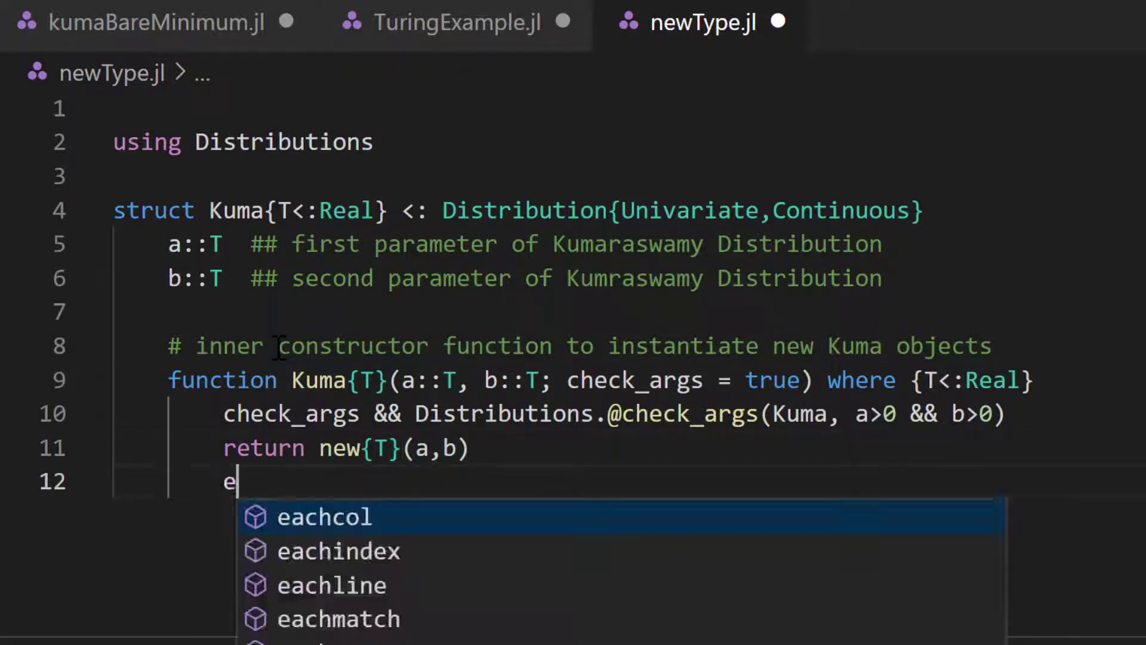
pyautogui.write('nd')
pyautogui.press('Return')
pyautogui.write('end')
pyautogui.press('Return')
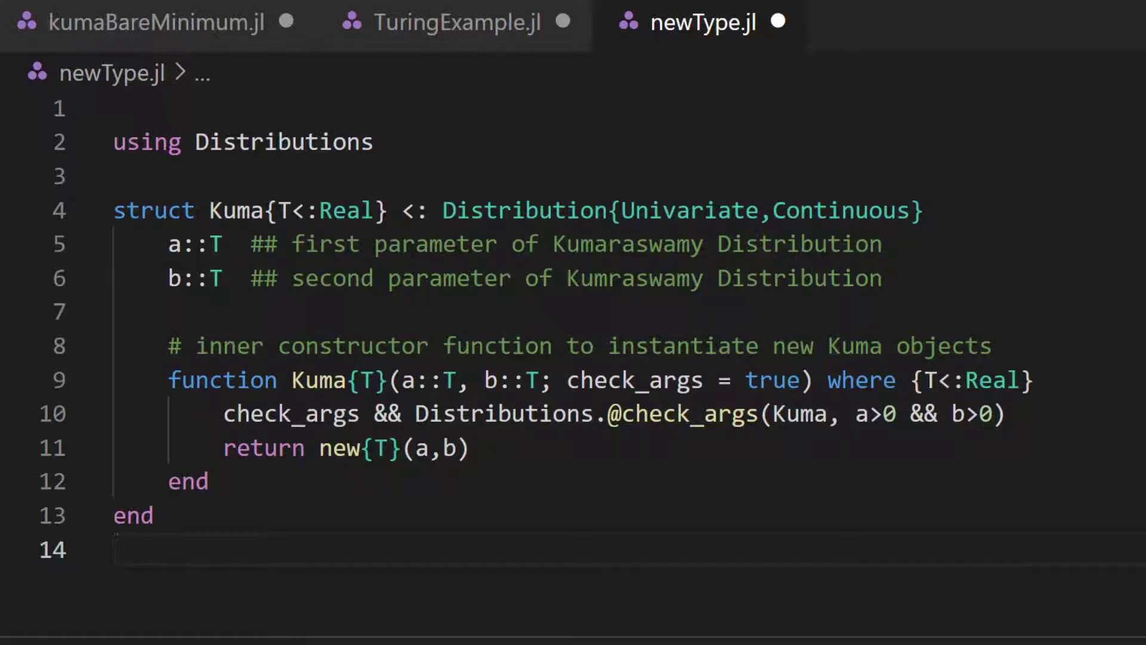
# Step: Send the Kuma struct, line 4 through its final 'end', to the REPL; add a blank line
pyautogui.click(377, 142)
pyautogui.press('Down')
pyautogui.press('Down')
pyautogui.press('End')
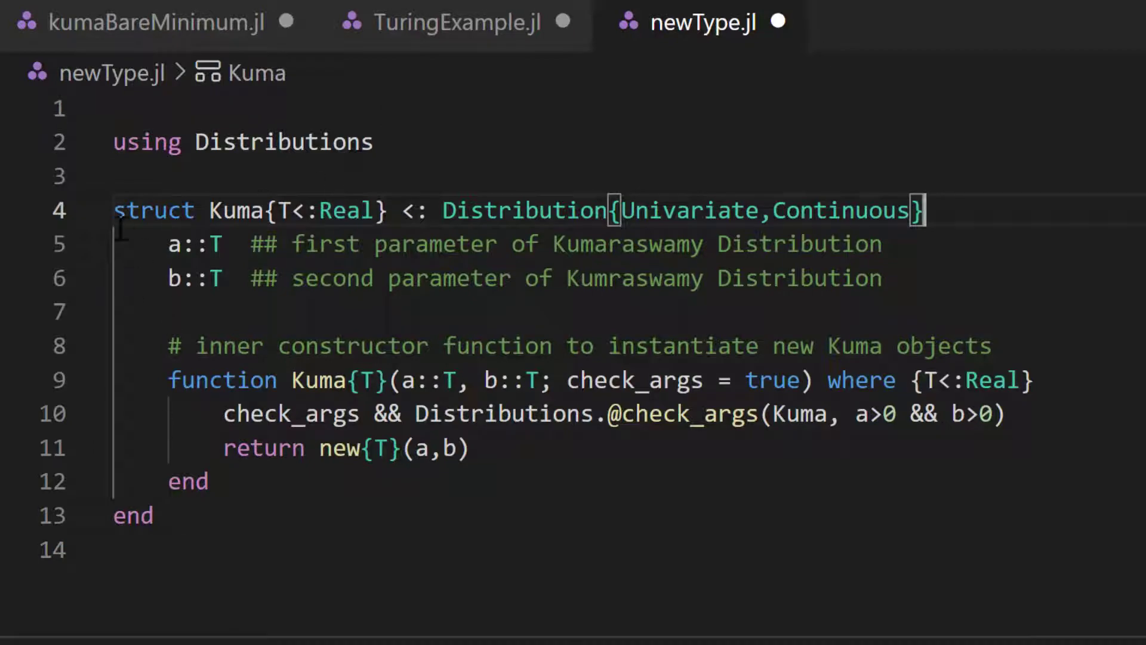
pyautogui.moveTo(114, 214); pyautogui.dragTo(307, 505)
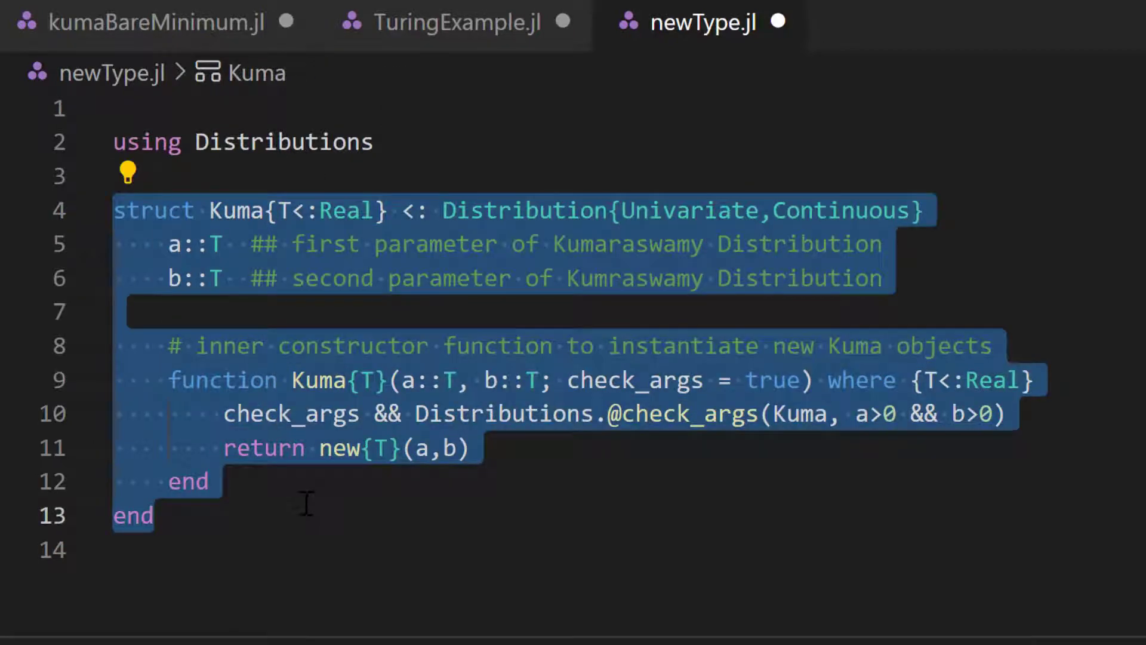
pyautogui.press('Down')
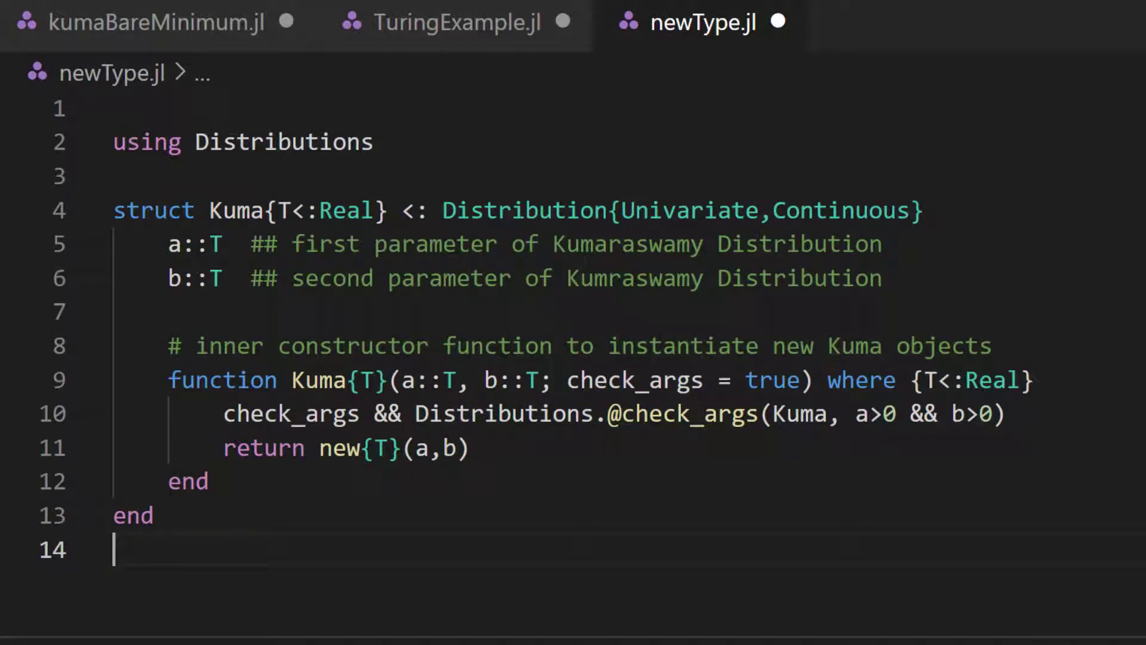
pyautogui.press('Return')
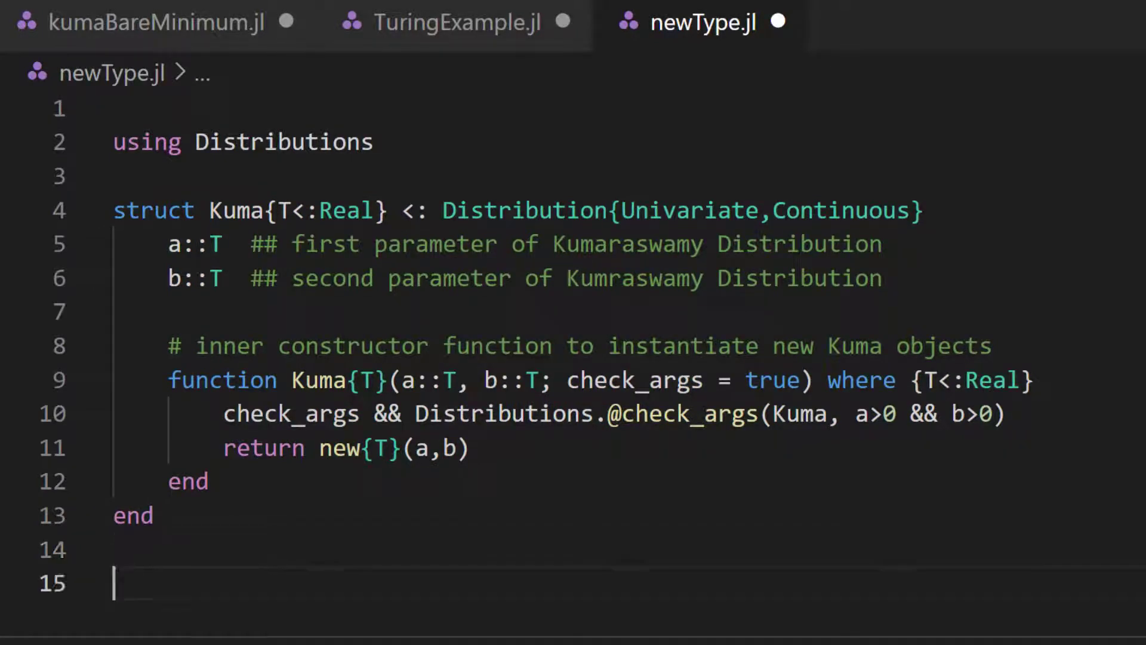
pyautogui.write('# test instantiat')
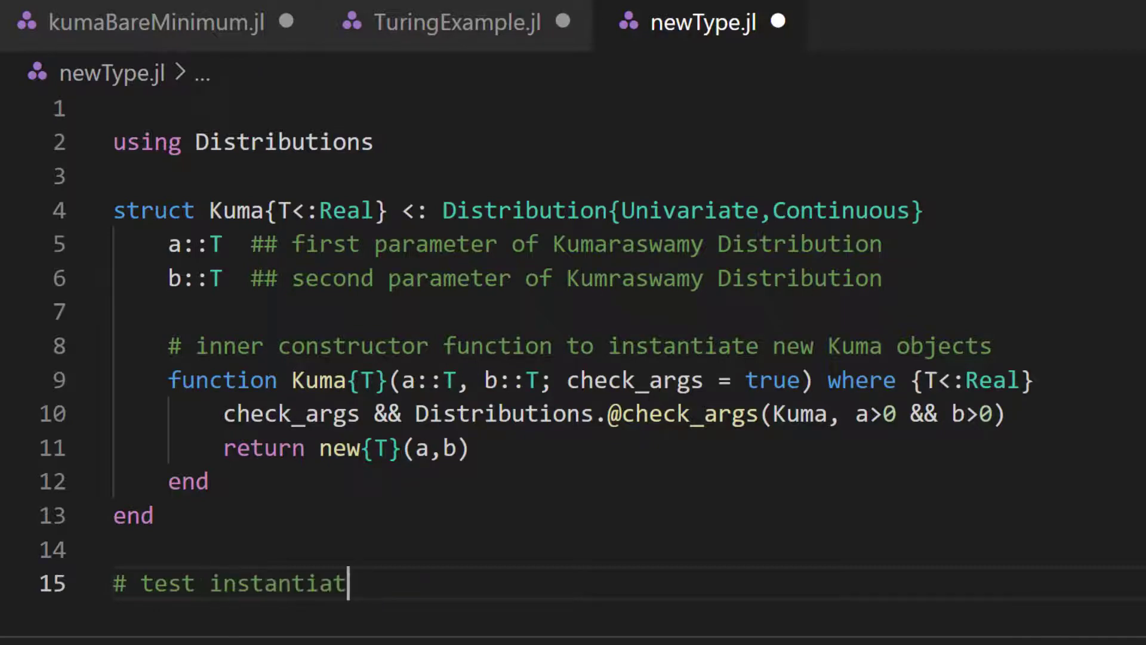
# Step: Add a '# test instantiation' line with Kuma{Float64}(2.0,12.0) and run it in the Julia REPL
pyautogui.press('BackSpace')
pyautogui.write('tion')
pyautogui.press('Return')
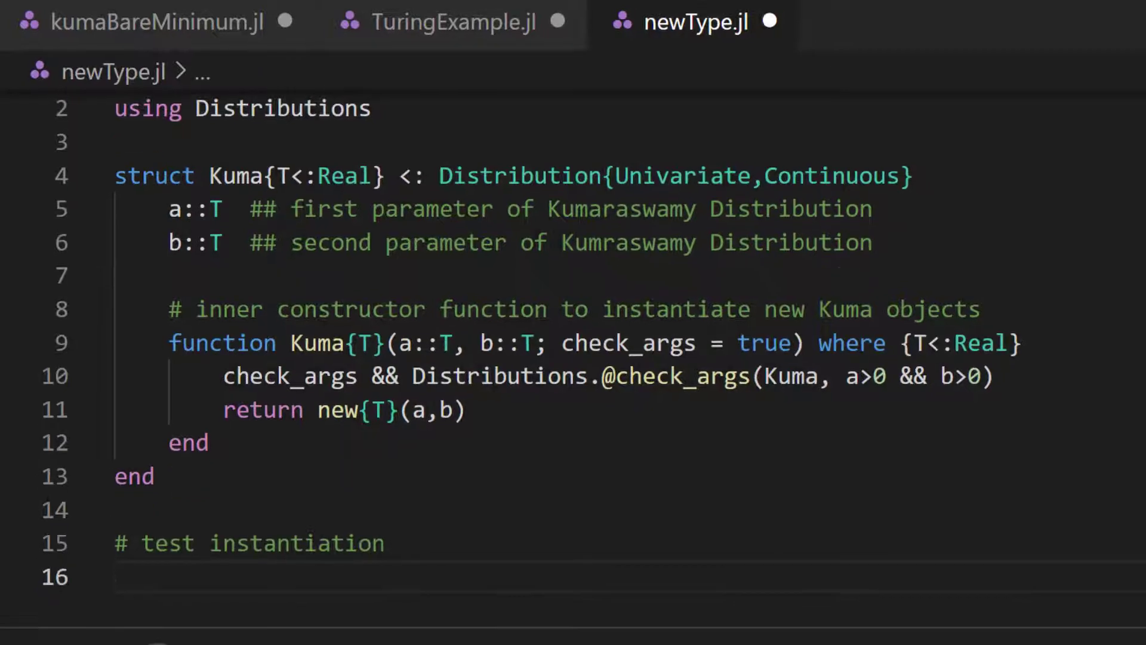
pyautogui.write('Kuma{Float64}(')
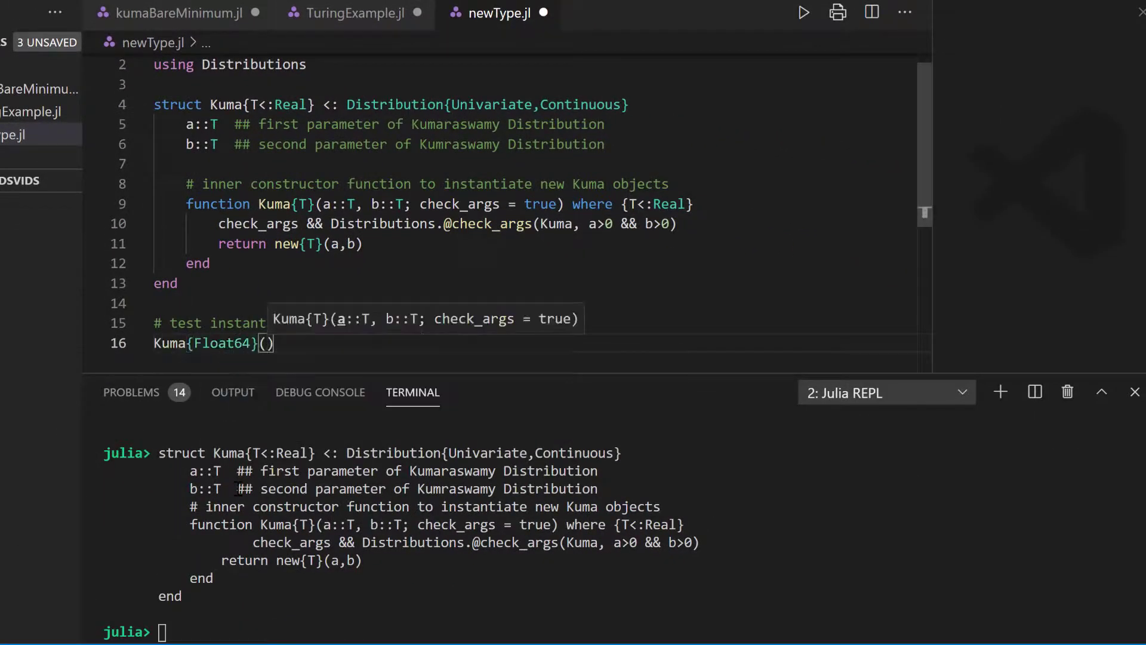
pyautogui.write('2.0,12.0')
pyautogui.hotkey('ctrl', 'Return')
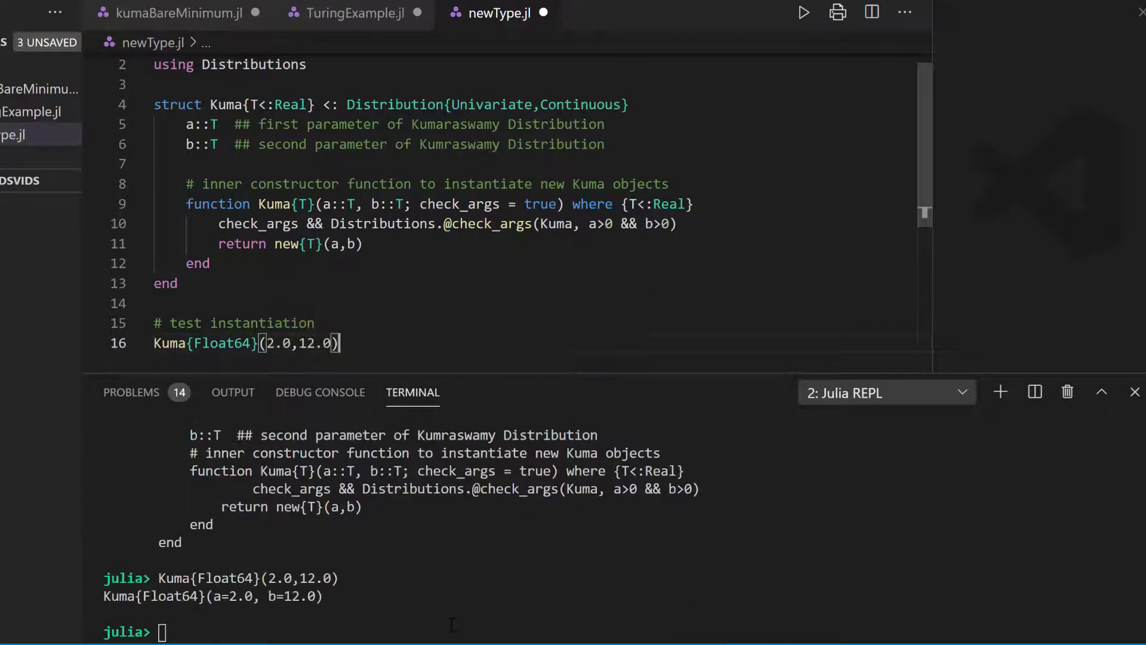
pyautogui.press('Return')
pyautogui.press('Return')
pyautogui.scroll(-3, 195, 345)
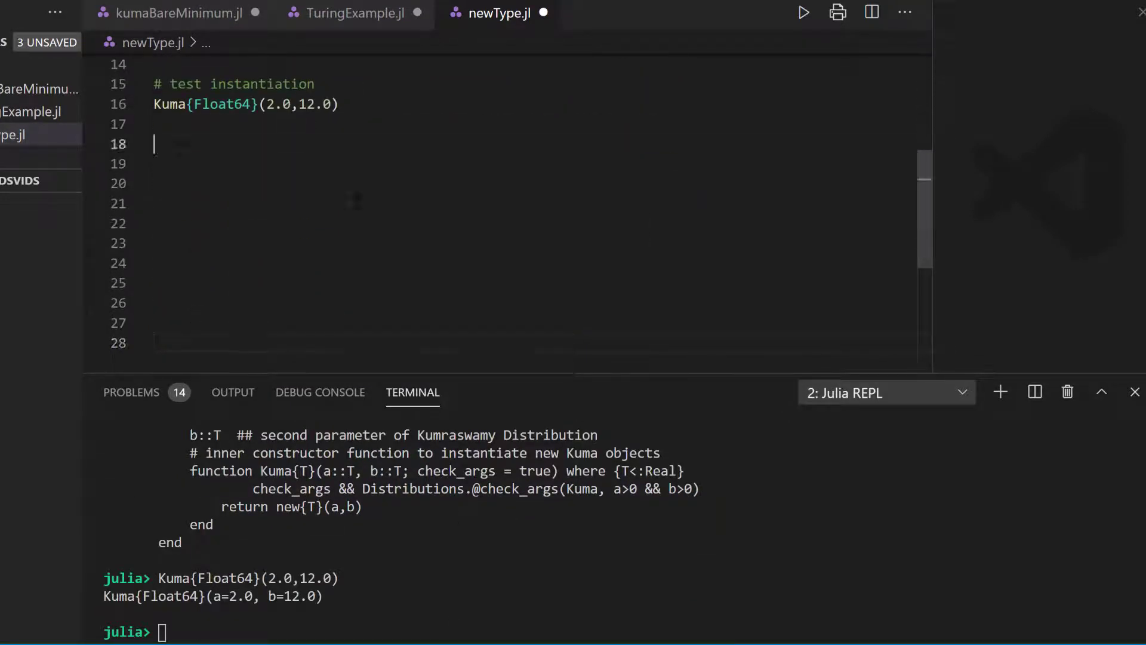
pyautogui.write('# constructor funcions fo')
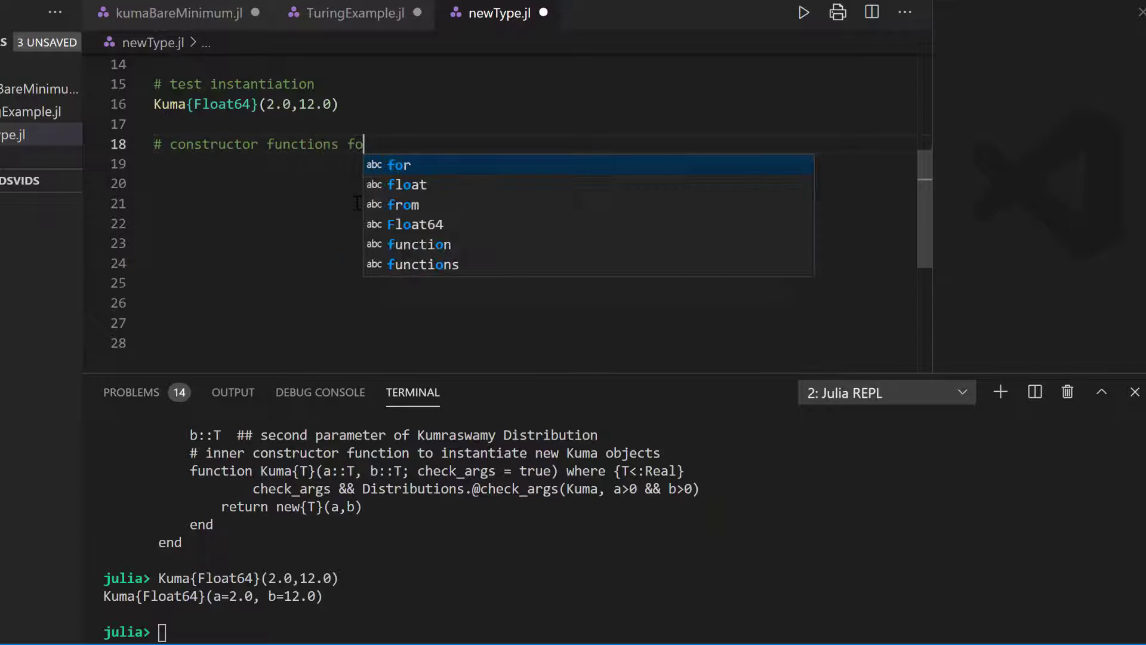
pyautogui.write('r implicitly supplied type')
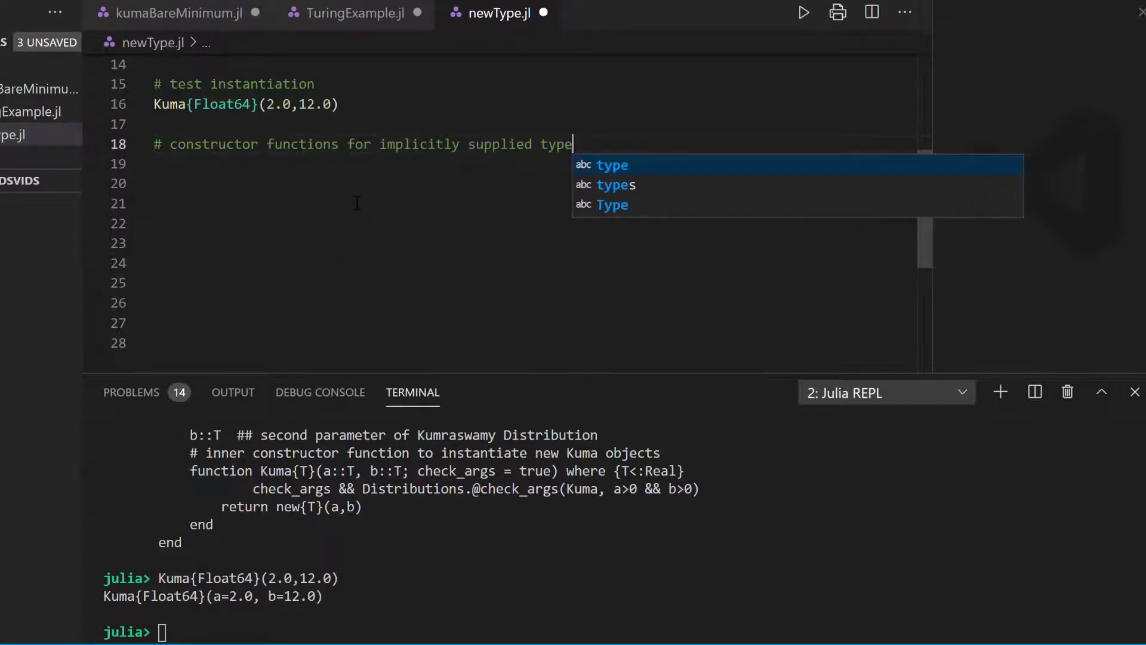
# Step: Write the commented Float64 outer Kuma constructor and close it with end
pyautogui.press('Return')
pyautogui.write('# constructor for no ty')
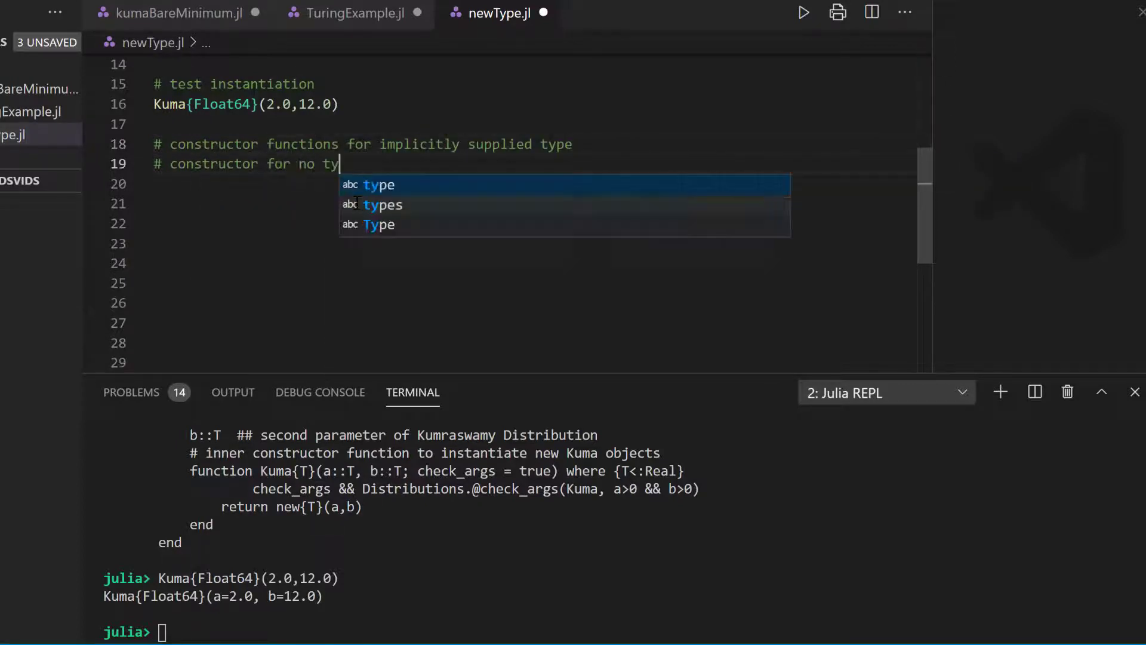
pyautogui.write('pe and params Float64function')
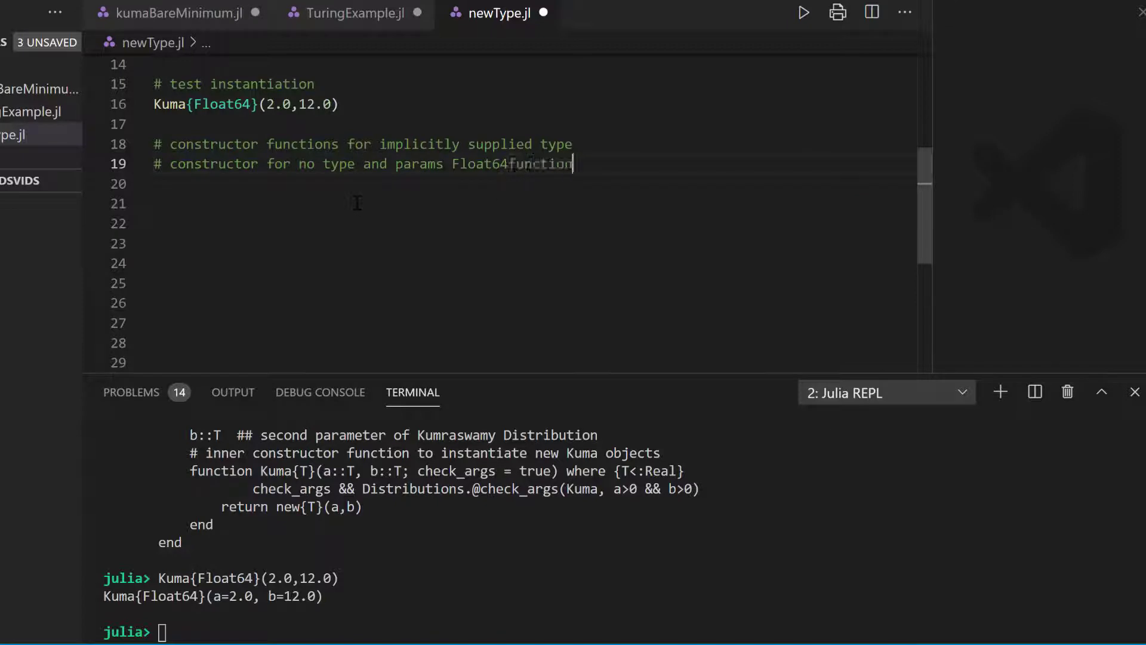
pyautogui.write(' Kuma')
pyautogui.press('BackSpace')
pyautogui.press('BackSpace')
pyautogui.press('BackSpace')
pyautogui.press('Return')
pyautogui.write('function Kuma')
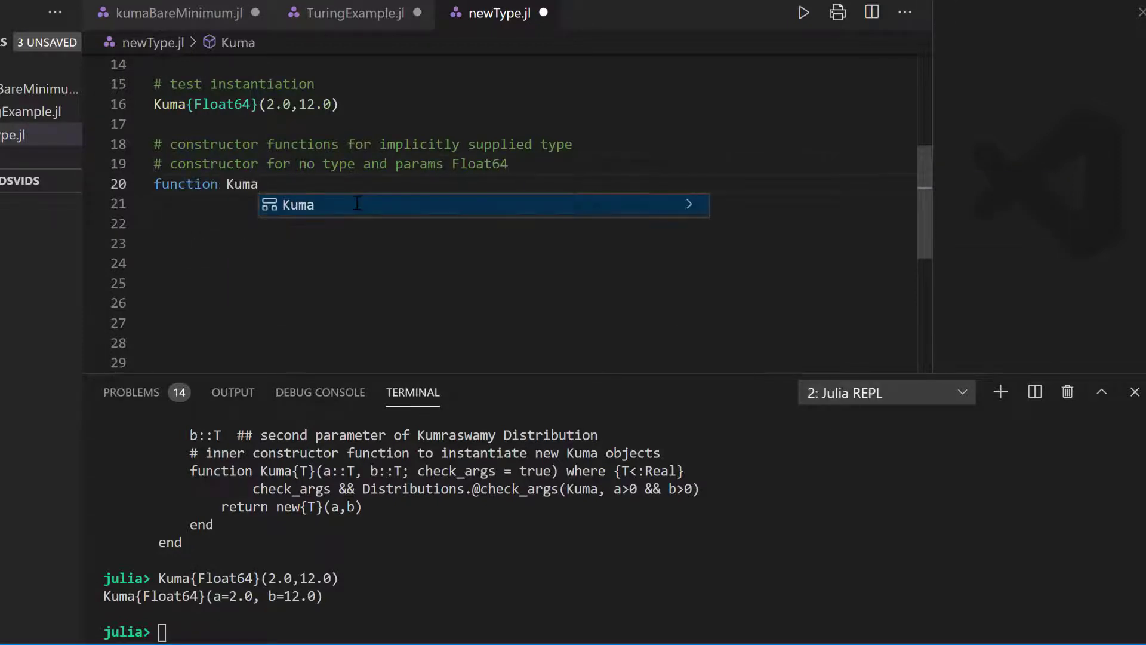
pyautogui.write('(a::float')
pyautogui.press('BackSpace')
pyautogui.press('BackSpace')
pyautogui.press('BackSpace')
pyautogui.write('Floa')
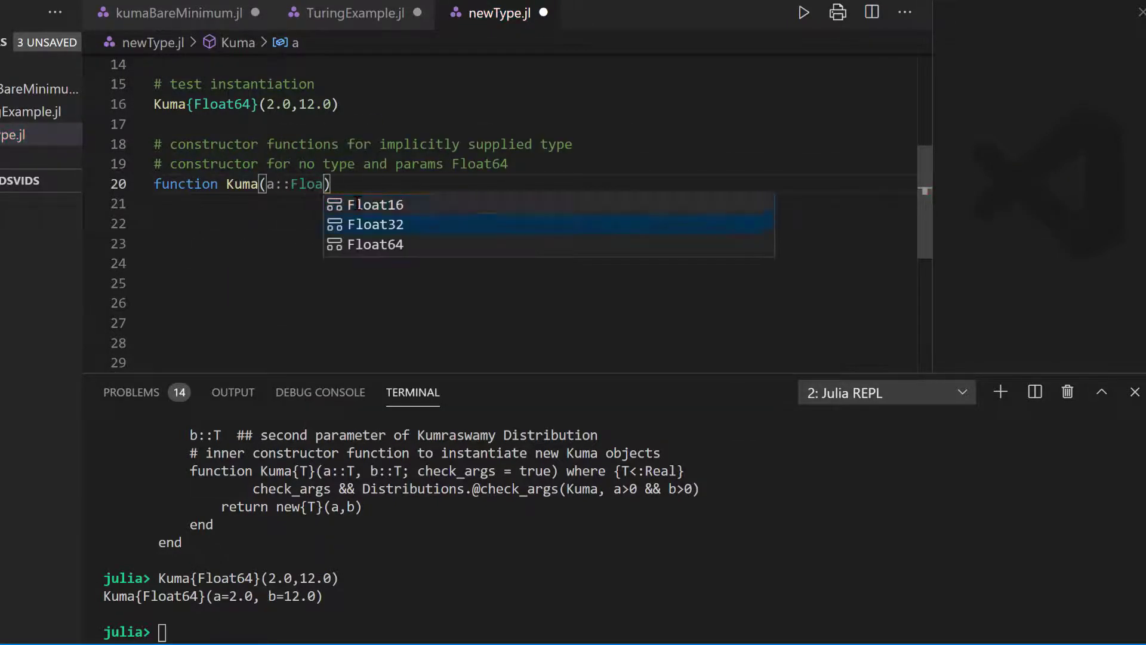
pyautogui.write('t64, b::Float64; check_ar')
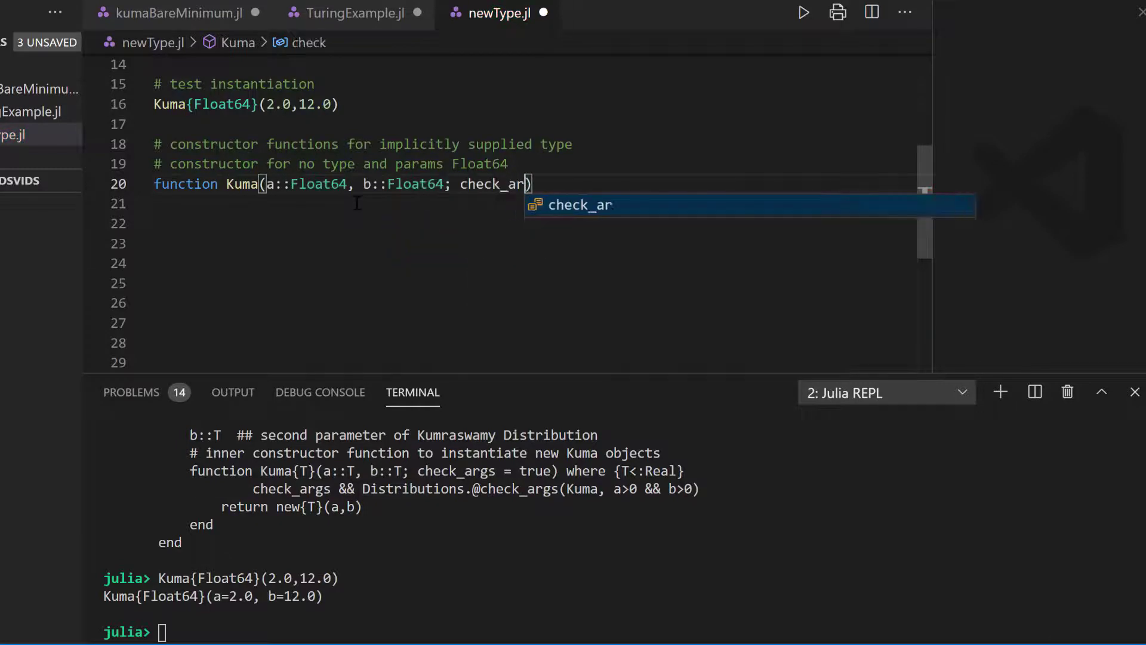
pyautogui.write('gs = true')
pyautogui.press('Return')
pyautogui.write('return')
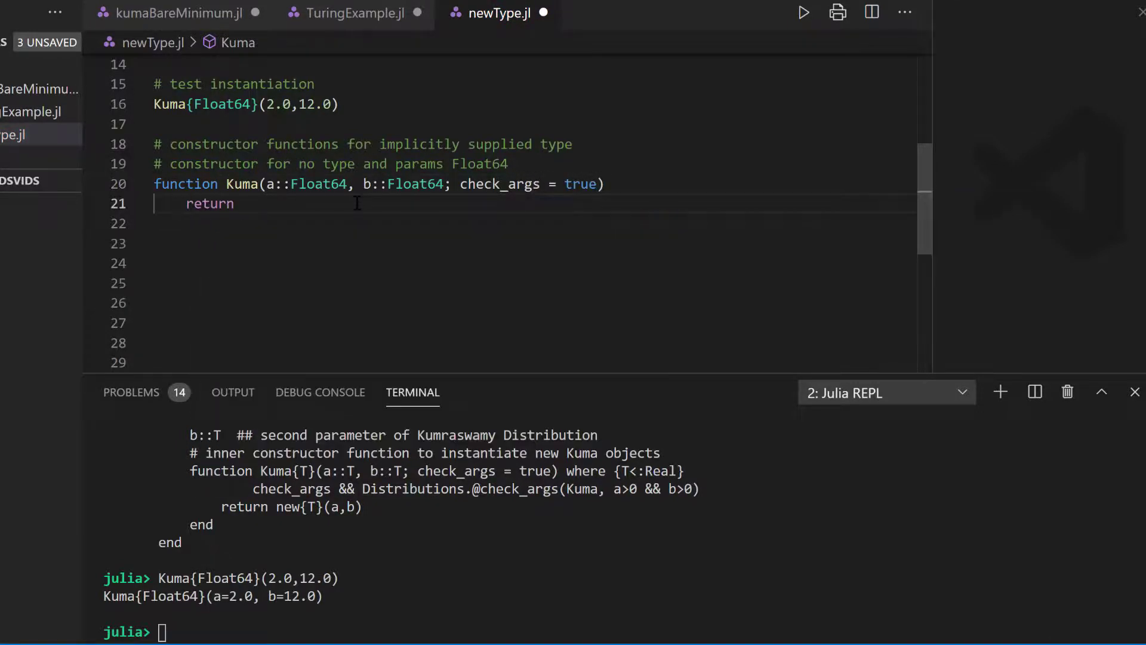
pyautogui.write(' Kuma{Float64}(a,')
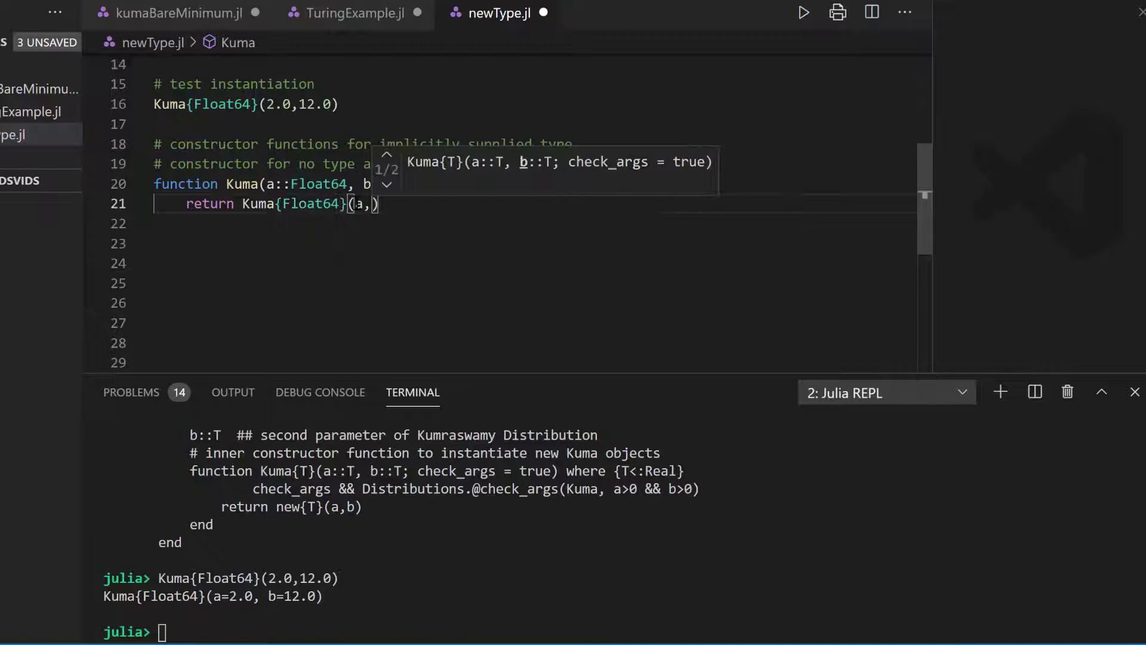
pyautogui.write('b,check_args = check_args) ')
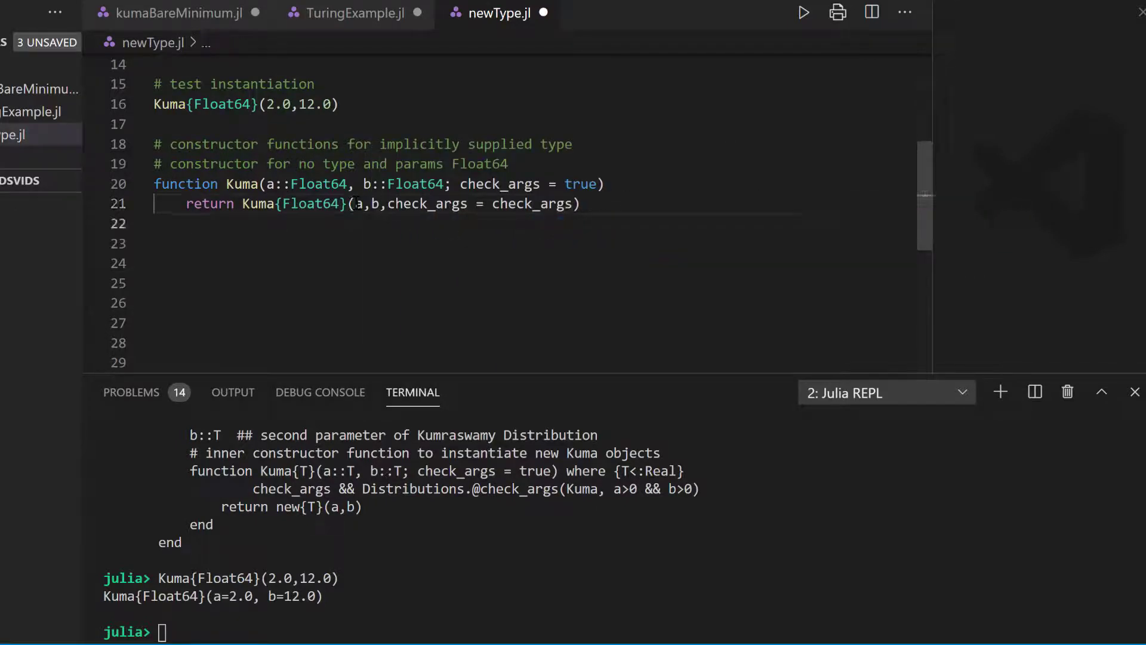
pyautogui.write('end')
pyautogui.press('Return')
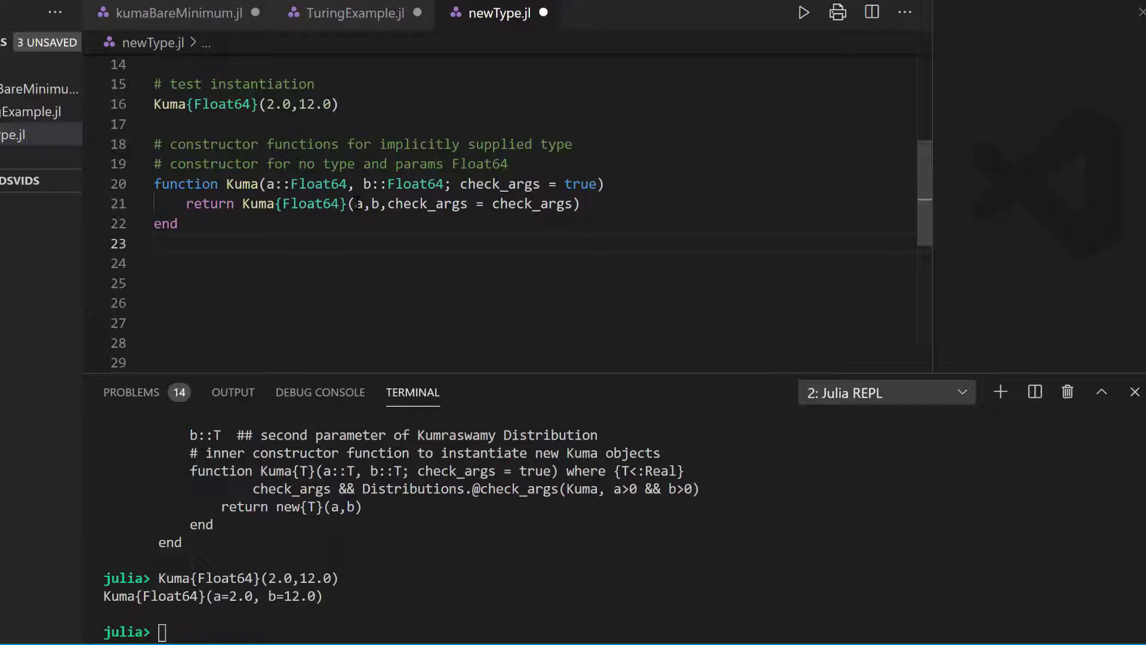
# Step: Add a comment, then one-line Real (promote) and Integer (float) Kuma constructors
pyautogui.press('Return')
pyautogui.write('# constructor for real p')
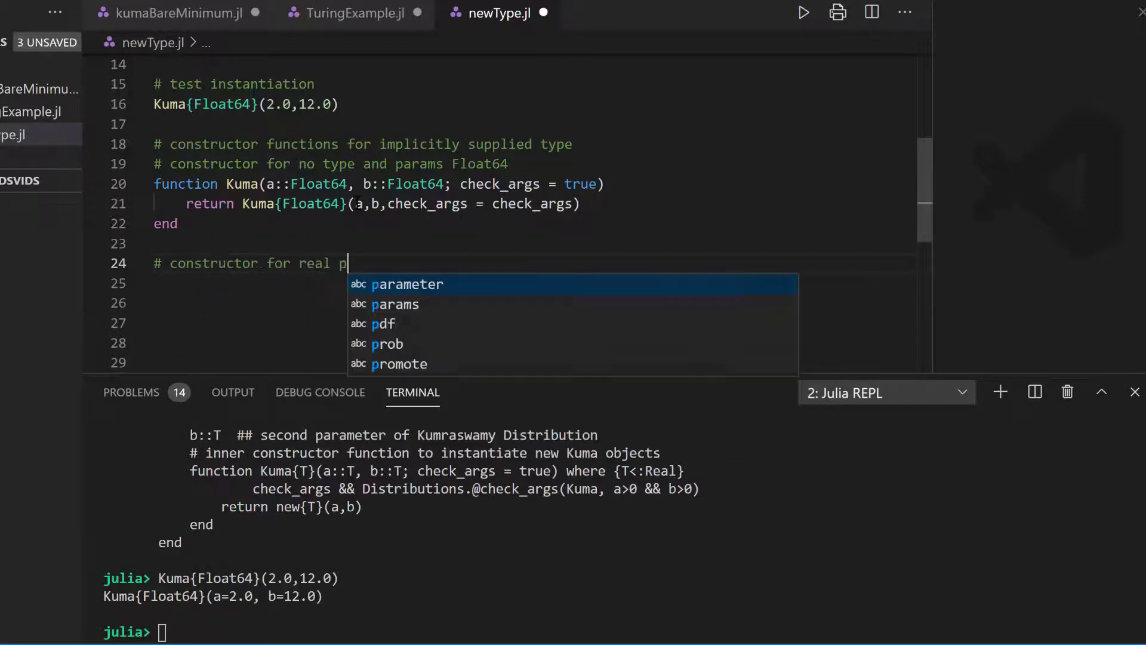
pyautogui.write('arams - use pro')
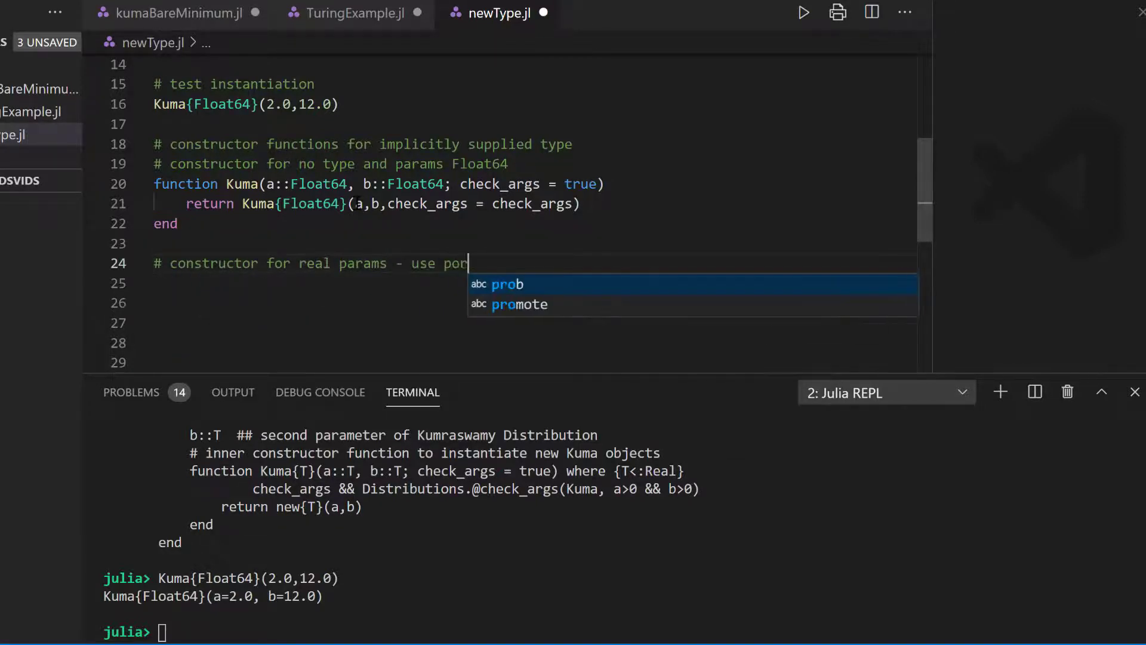
pyautogui.write('mote to make aprams the same type')
pyautogui.press('Return')
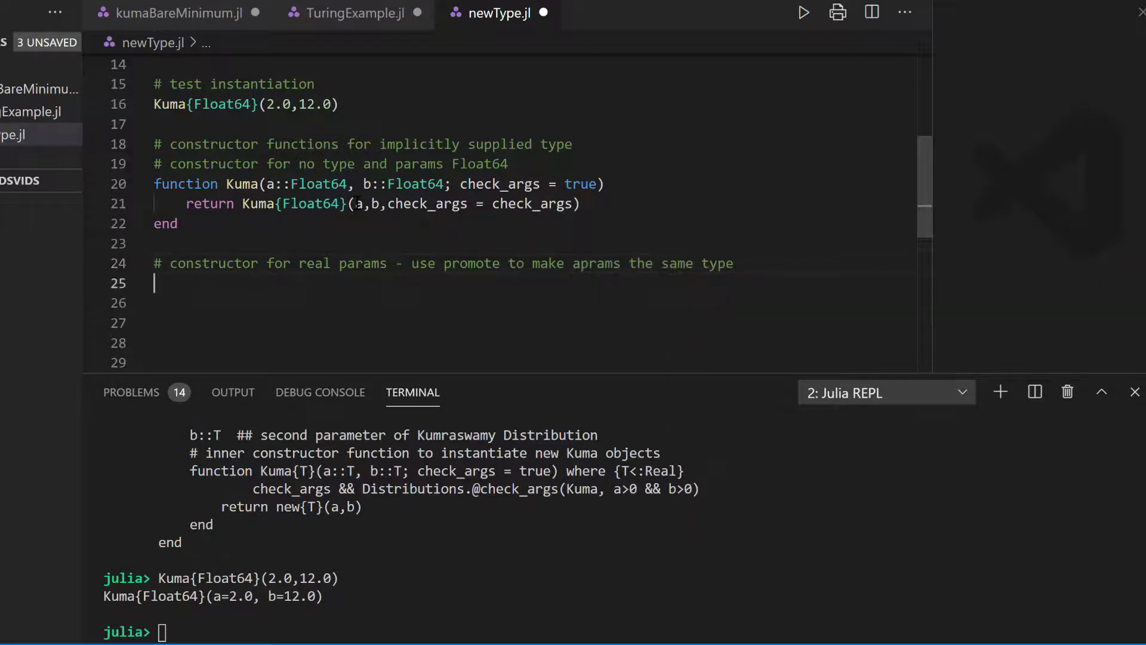
pyautogui.write('Kuma(a::Real, b::Real')
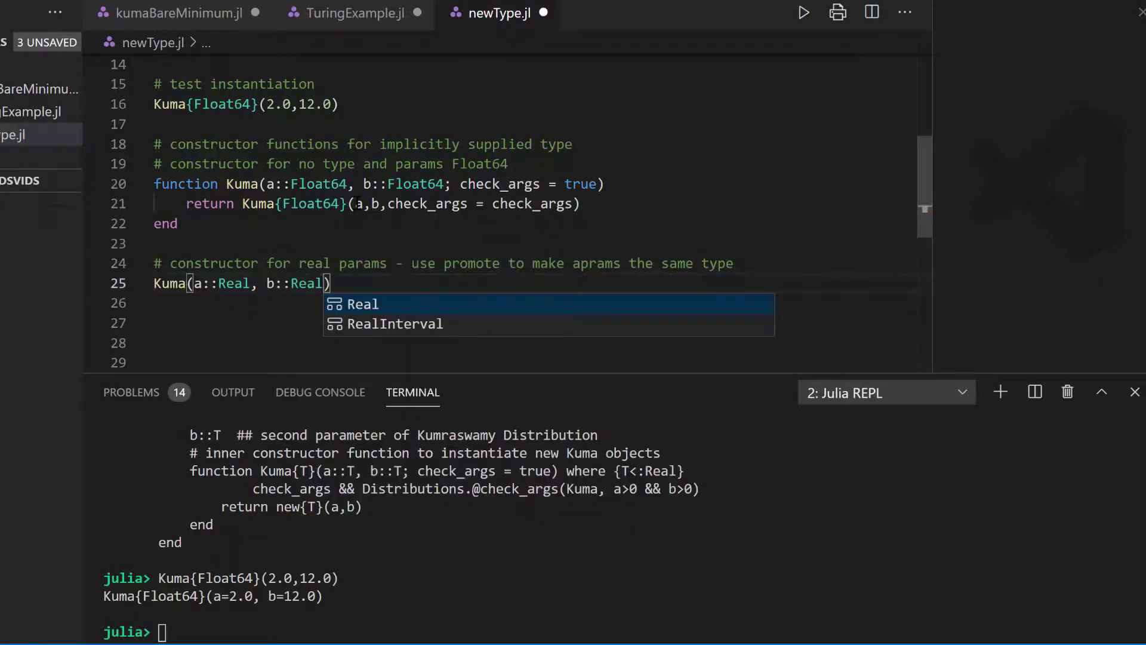
pyautogui.write(') = Kuma(promote(')
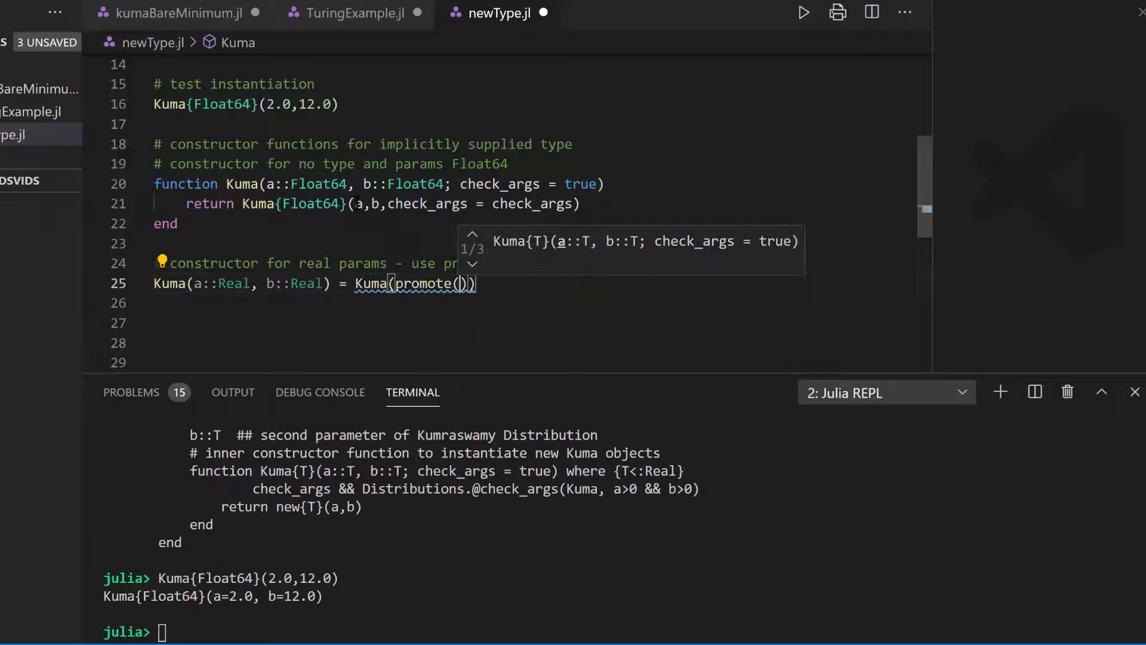
pyautogui.write('a,b)...')
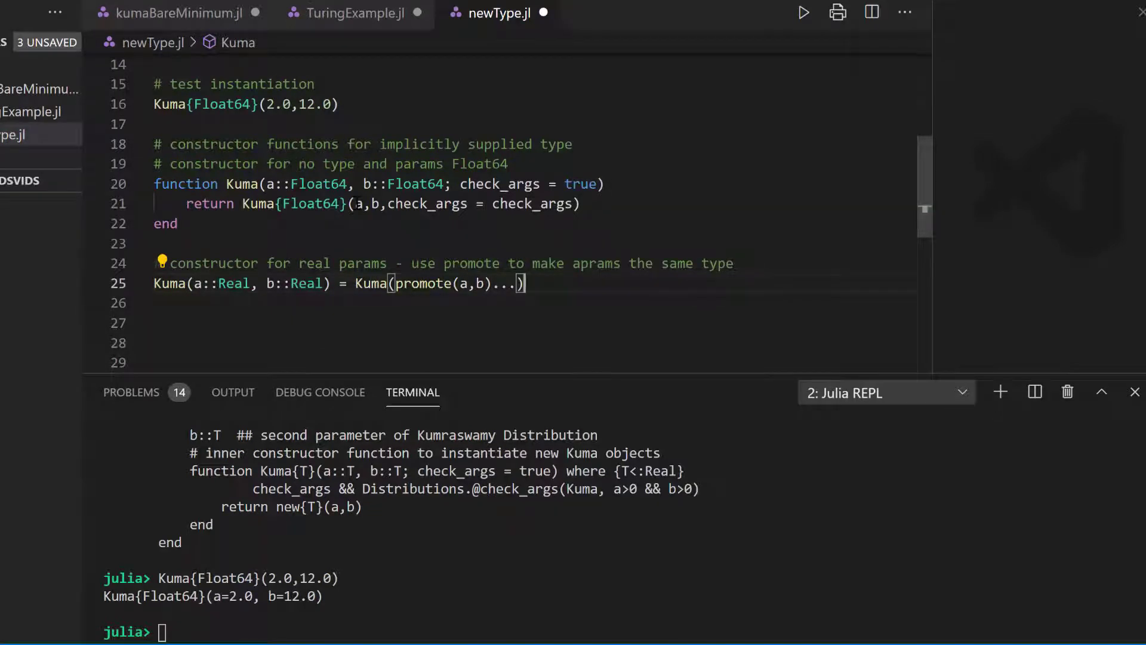
pyautogui.press('Return')
pyautogui.write('Kuma(a::Inte')
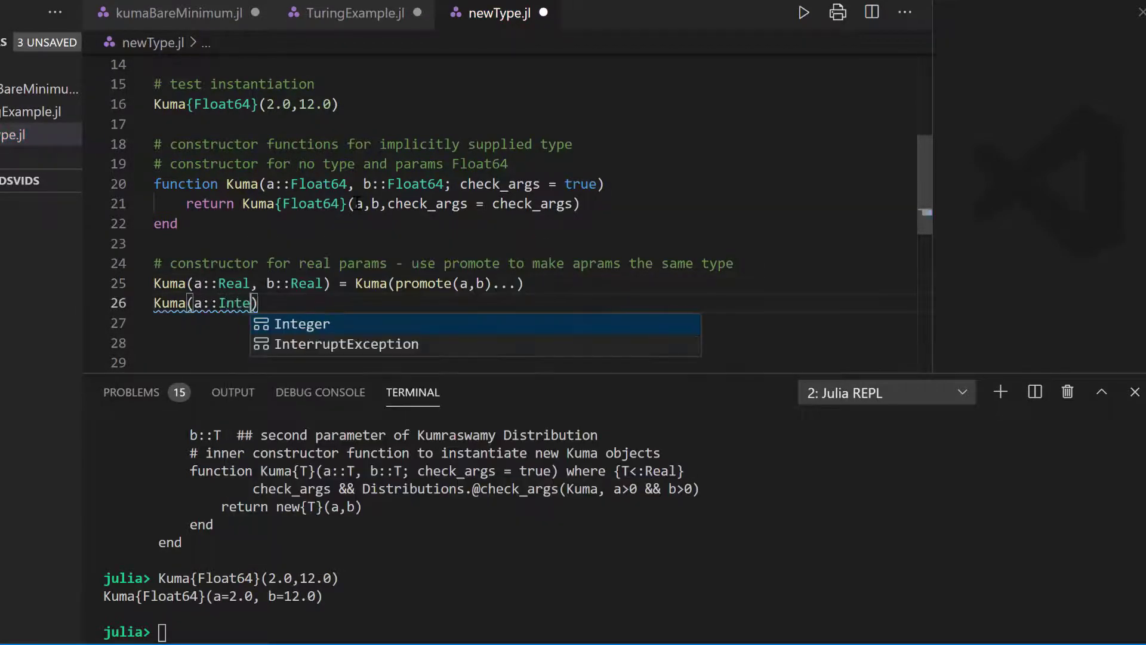
pyautogui.write('ger, b::Integer) = Kum')
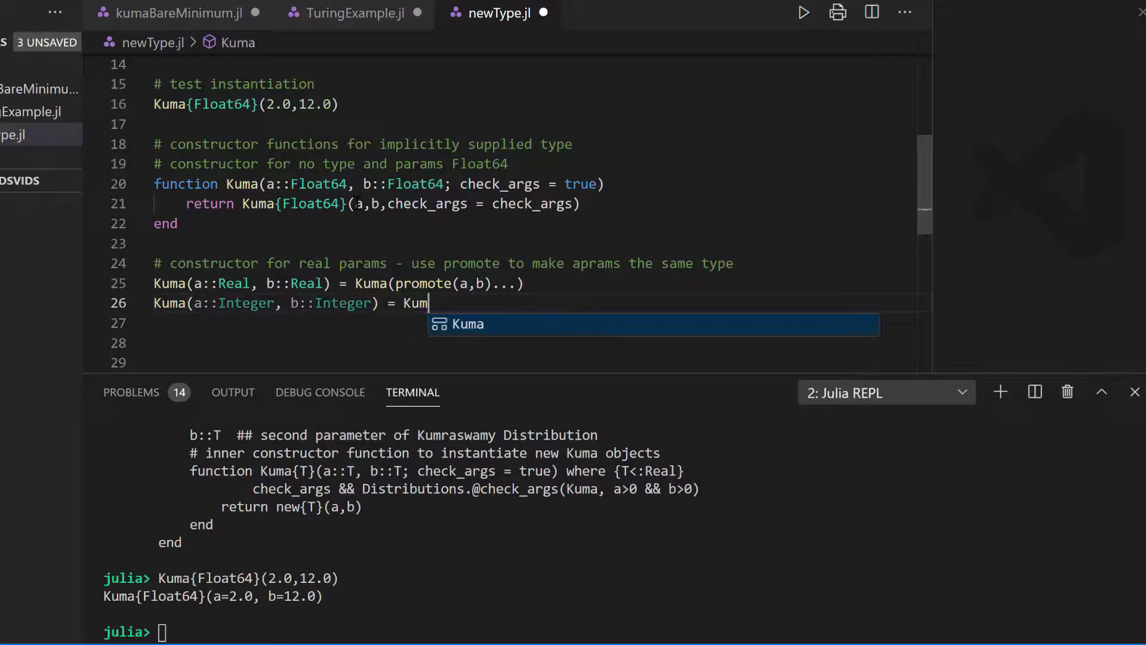
pyautogui.write('a(float(a),float(b))')
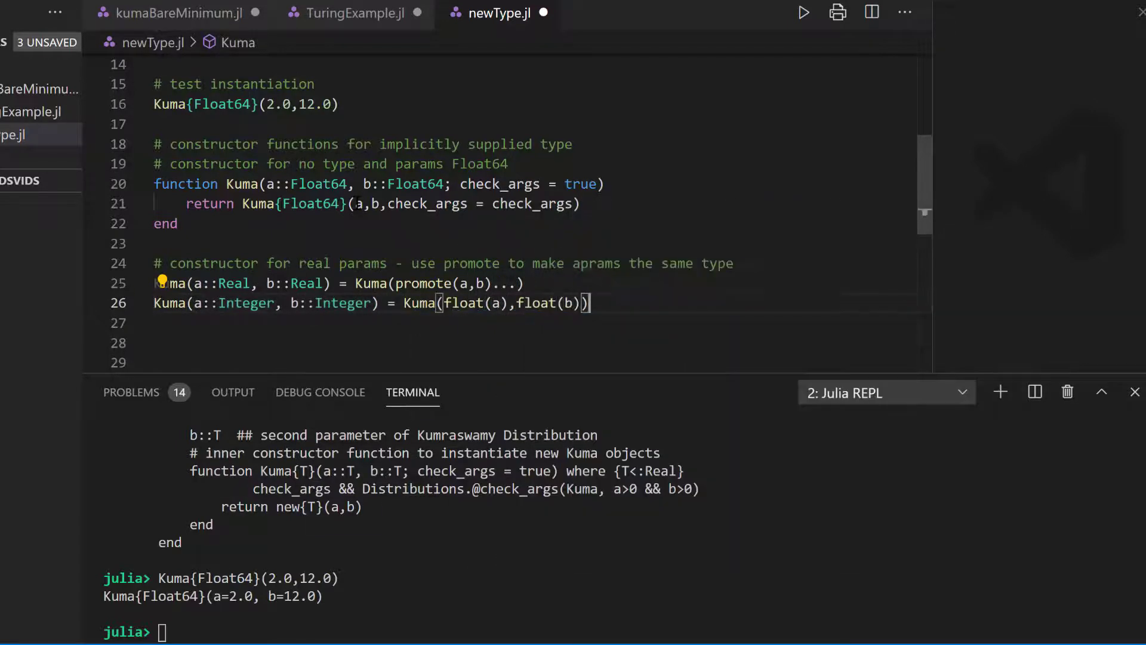
# Step: Run the Float64 constructor and the Real and Integer constructors in the Julia REPL
pyautogui.moveTo(155, 186); pyautogui.dragTo(179, 224)
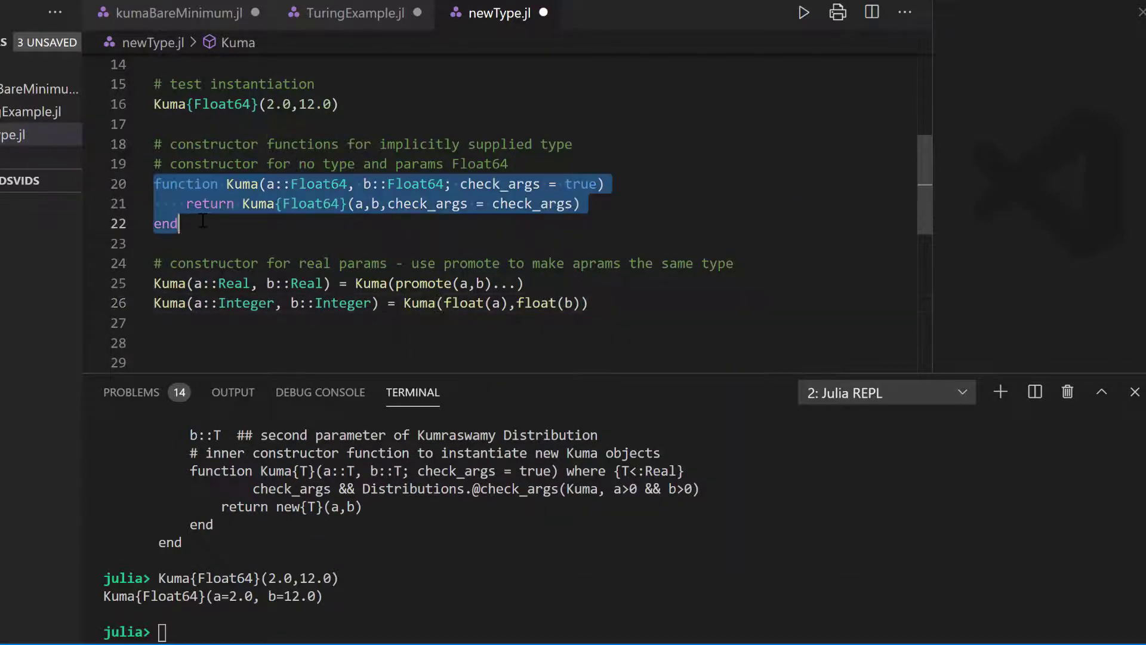
pyautogui.hotkey('shift', 'Return')
pyautogui.moveTo(154, 284); pyautogui.dragTo(618, 320)
pyautogui.hotkey('shift', 'Return')
# Step: Add '# test instantiation' with Kuma(2,12) and run it, getting Kuma{Float64}(a=2.0, b=12.0)
pyautogui.click(374, 342)
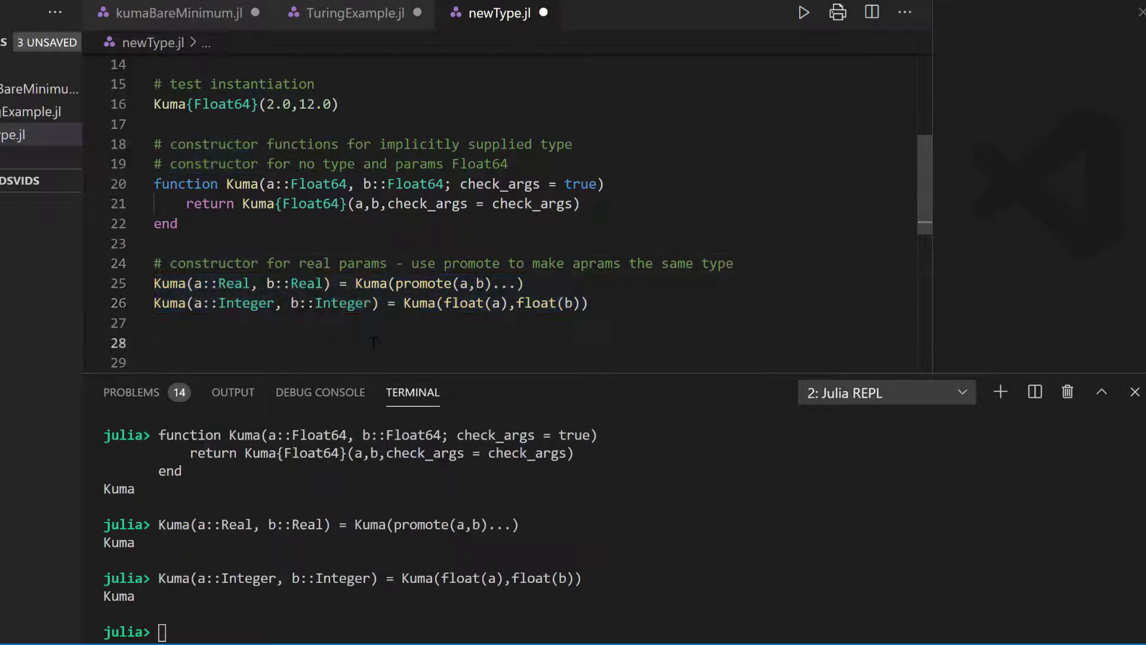
pyautogui.write('# test instantiation')
pyautogui.press('Return')
pyautogui.write('Ku')
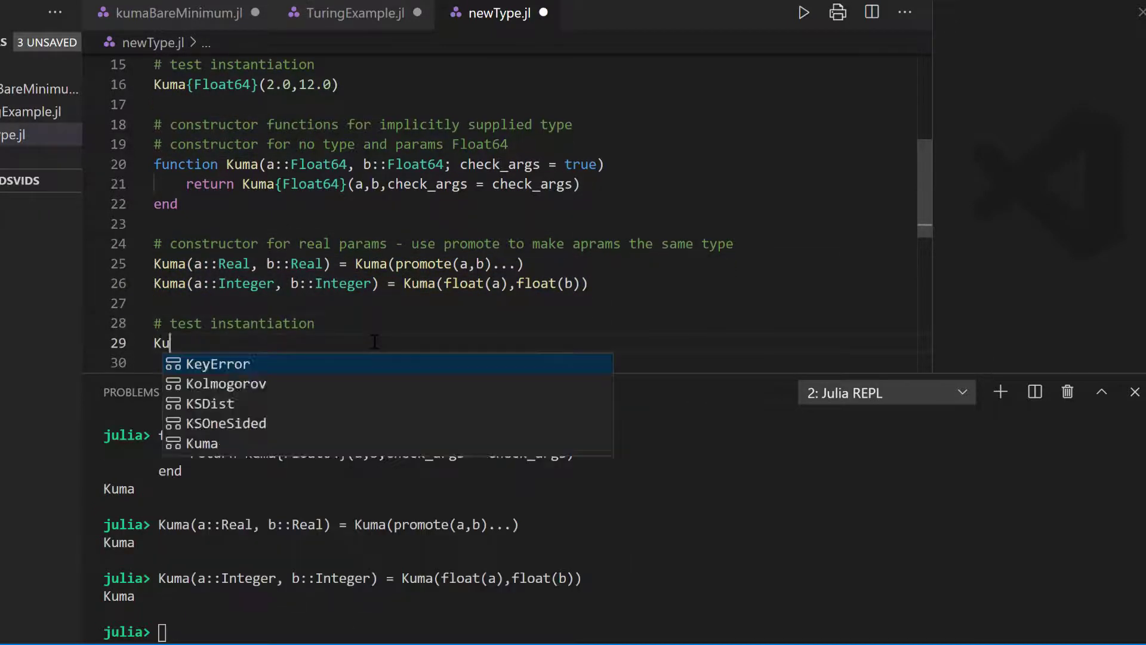
pyautogui.write('ma(2,12')
pyautogui.hotkey('shift', 'Return')
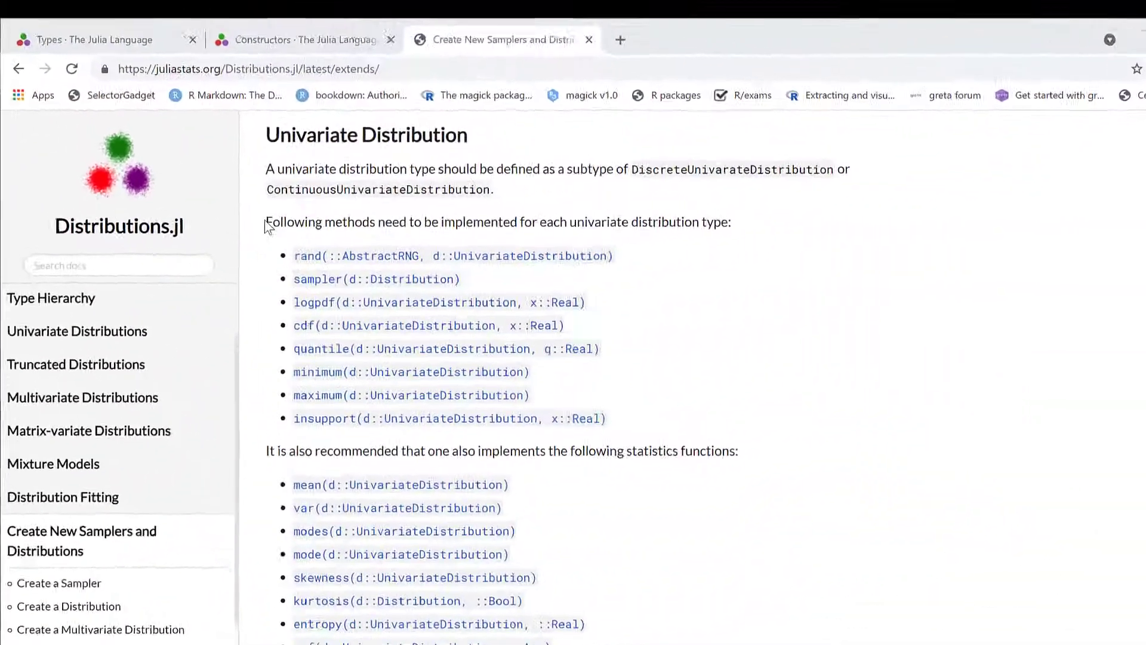
# Step: Highlight the eight required method signatures, rand through insupport, on the Distributions.jl guide
pyautogui.moveTo(265, 223); pyautogui.dragTo(749, 221)
pyautogui.moveTo(1087, 313); pyautogui.dragTo(1084, 316)
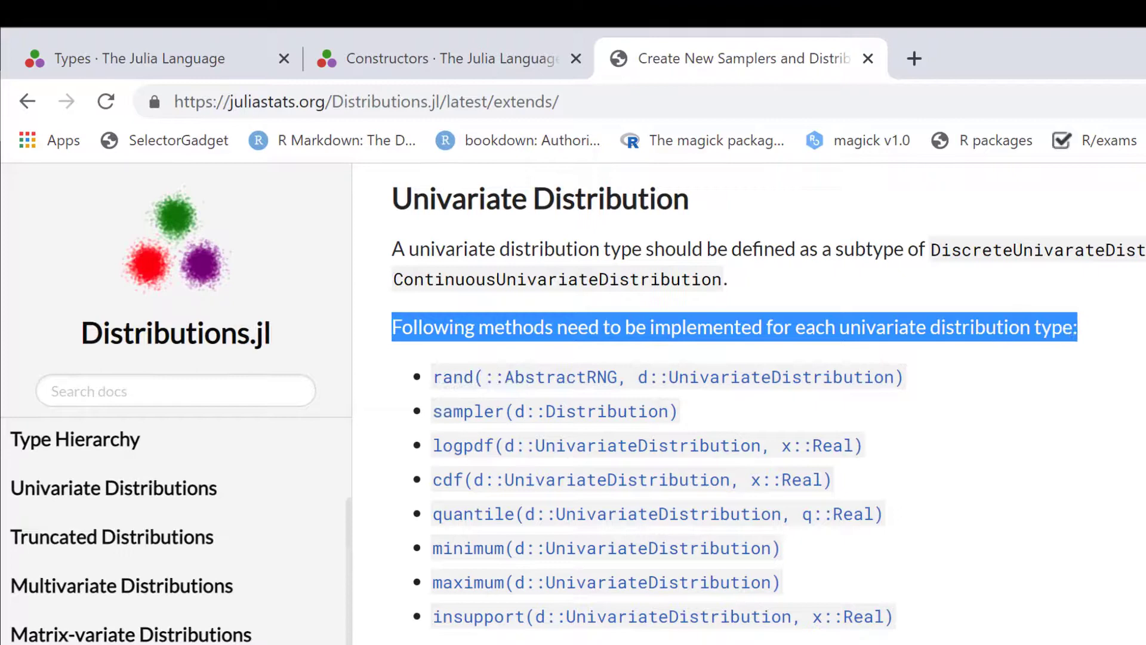
pyautogui.click(1126, 634)
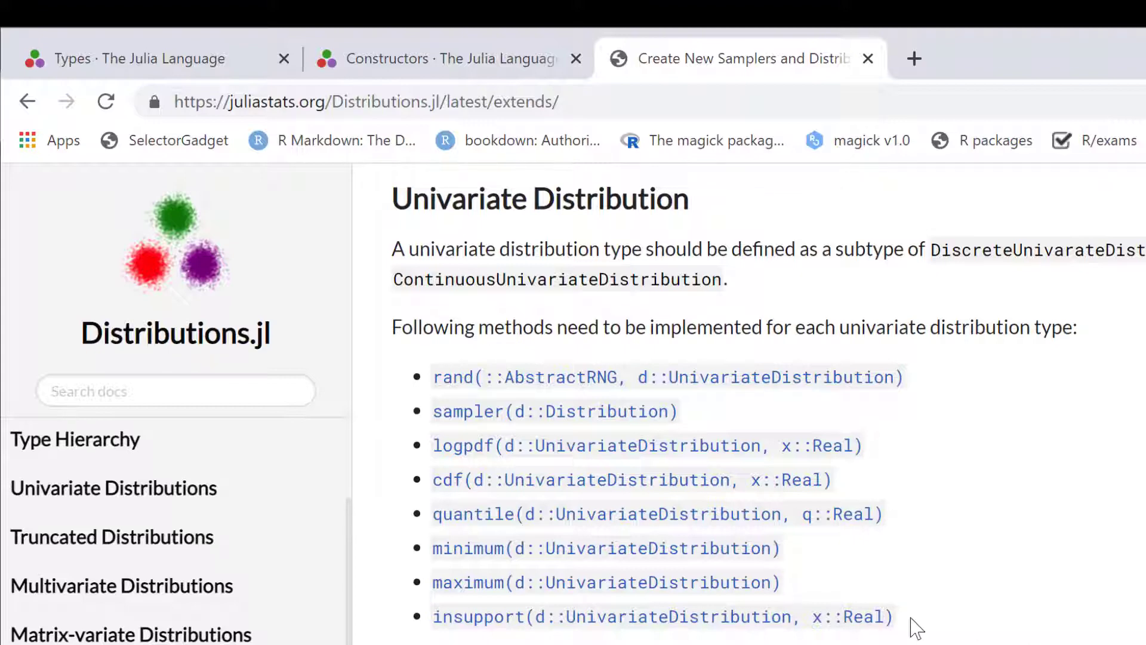
pyautogui.moveTo(913, 621); pyautogui.dragTo(428, 391)
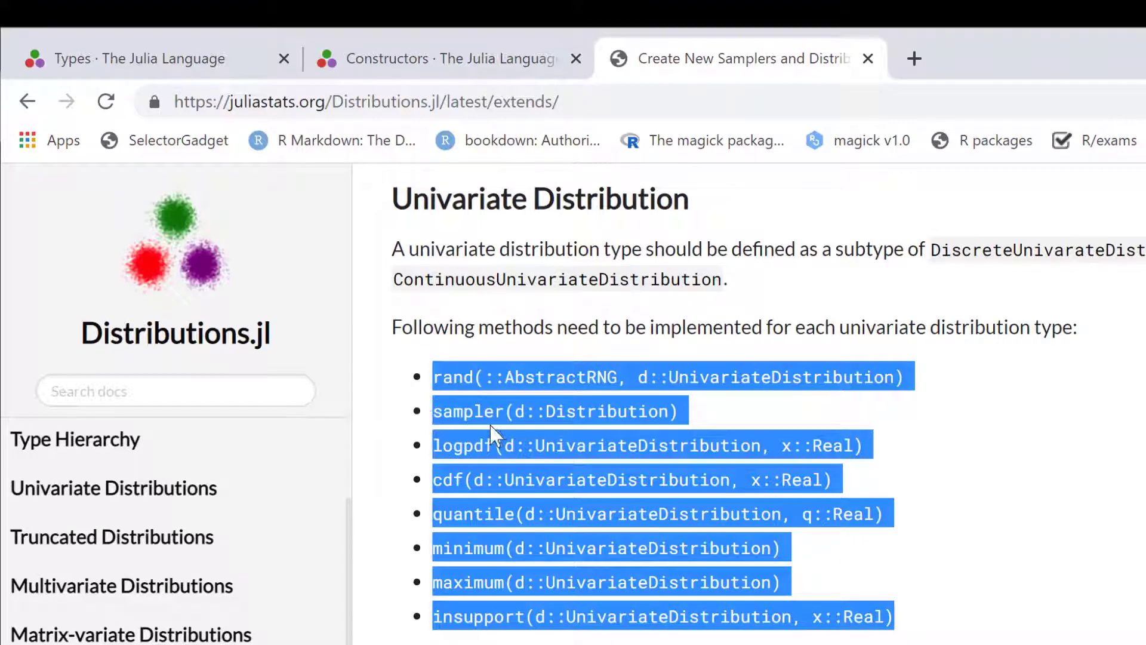
# Step: Paste the eight method signatures below two blank lines and comment them all out
pyautogui.press('Return')
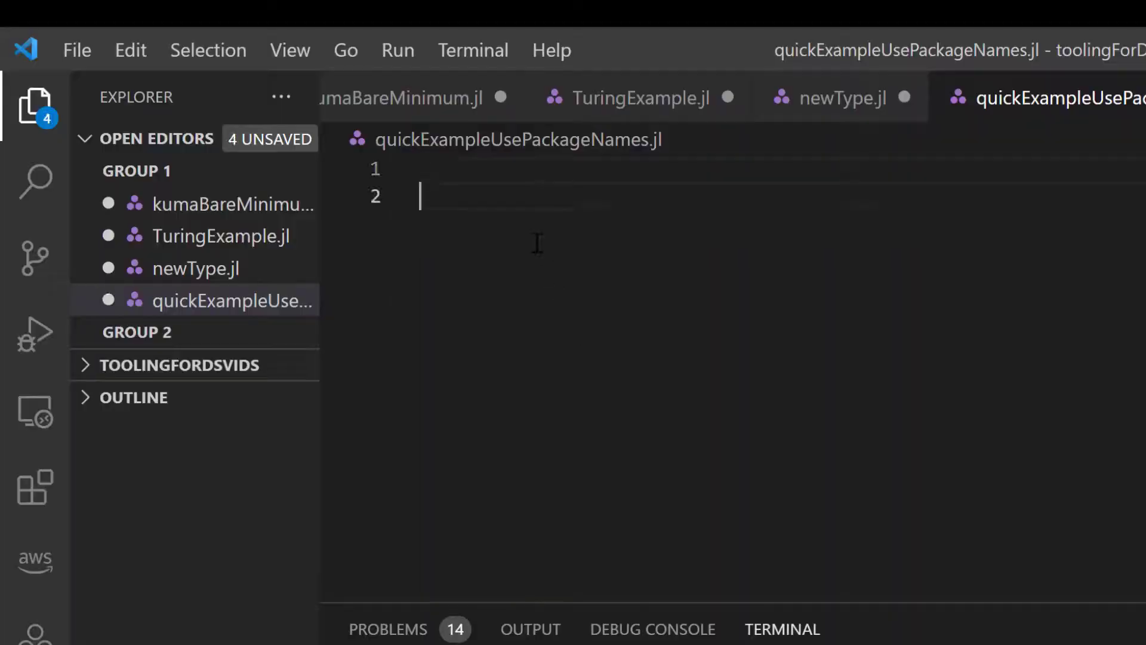
pyautogui.press('Return')
pyautogui.write('rand(::AbstractRNG, d::UnivariateDistribution) sampler(d::Distribution) logpdf(d::UnivariateDistribution, x::Real) cdf(d::UnivariateDistribution, x::Real) quantile(d::UnivariateDistribution, q::Real) minimum(d::UnivariateDistribution) maximum(d::UnivariateDistribution) insupport(d::UnivariateDistribution, x::Real)')
pyautogui.hotkey('ctrl', 'a')
pyautogui.hotkey('ctrl', '/')
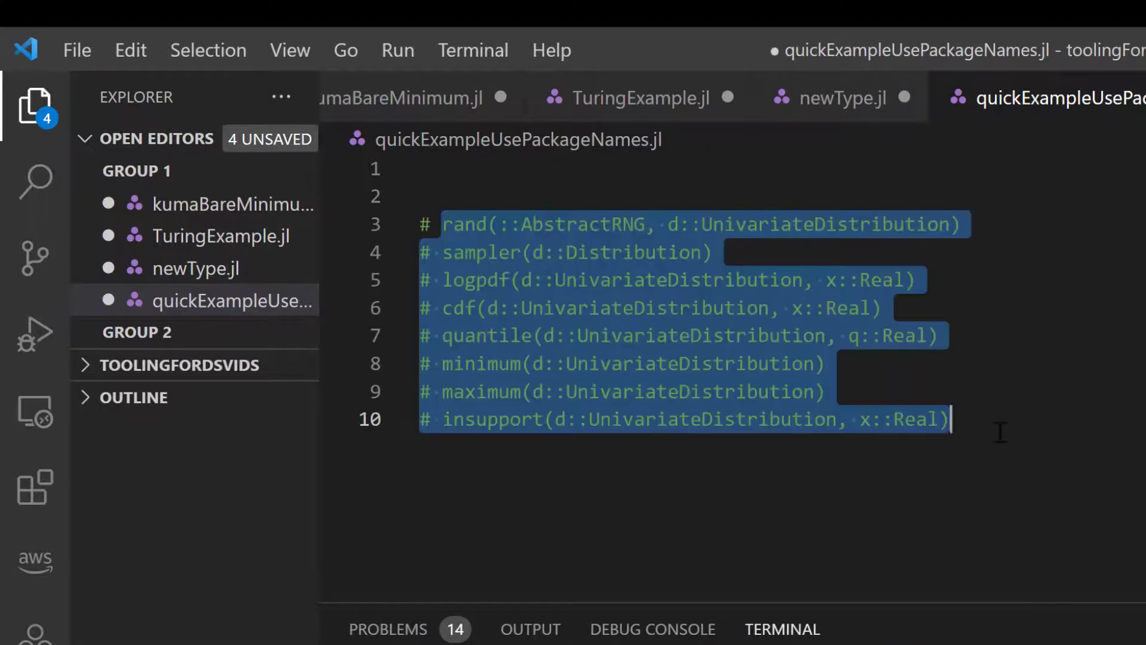
pyautogui.click(448, 220)
pyautogui.write('1')
# Step: Number the commented signatures #1–#8, with blank lines after method #1
pyautogui.press('End')
pyautogui.press('Return')
pyautogui.press('Return')
pyautogui.press('Down')
pyautogui.press('Right')
pyautogui.write('2')
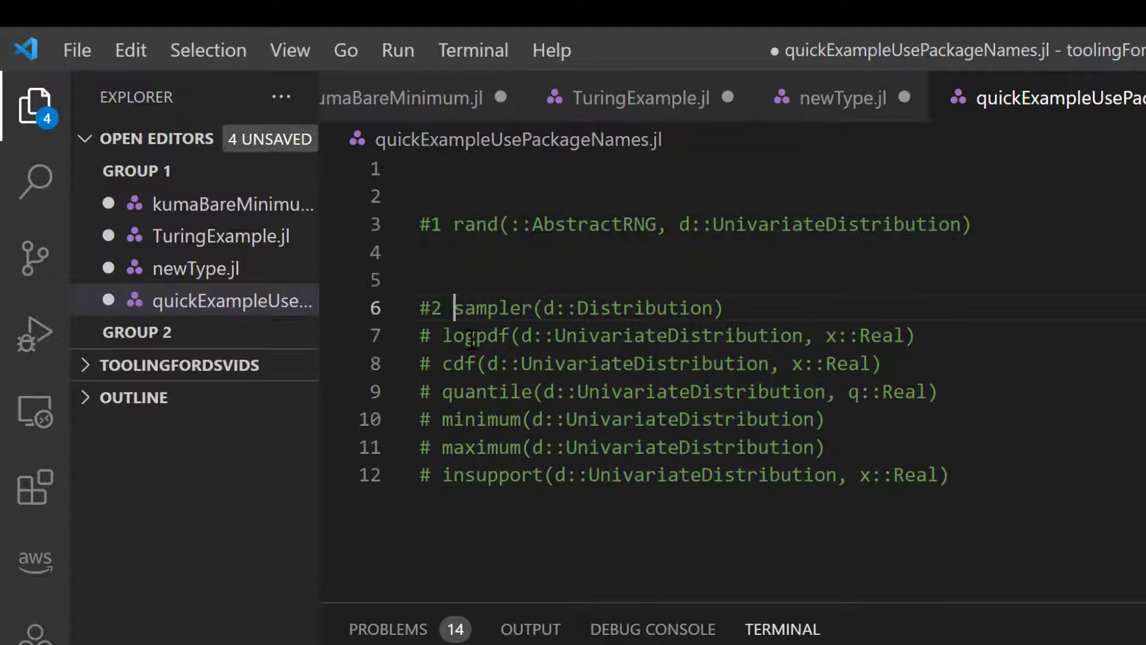
pyautogui.press('Down')
pyautogui.press('Left')
pyautogui.write('3')
pyautogui.press('Down')
pyautogui.write('45')
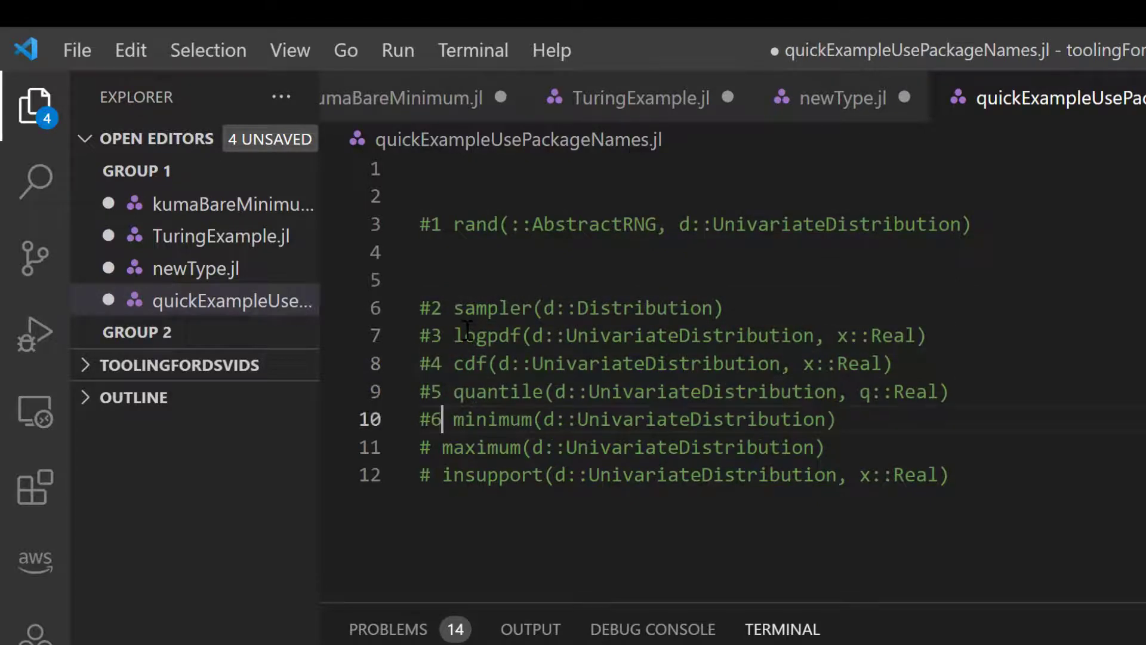
pyautogui.write('6')
pyautogui.press('Down')
pyautogui.press('Left')
pyautogui.write('78')
# Step: Insert blank lines after methods #2 through #8 to space the comments apart
pyautogui.press('Up')
pyautogui.press('Up')
pyautogui.press('Up')
pyautogui.press('End')
pyautogui.press('Return')
pyautogui.press('Return')
pyautogui.press('Return')
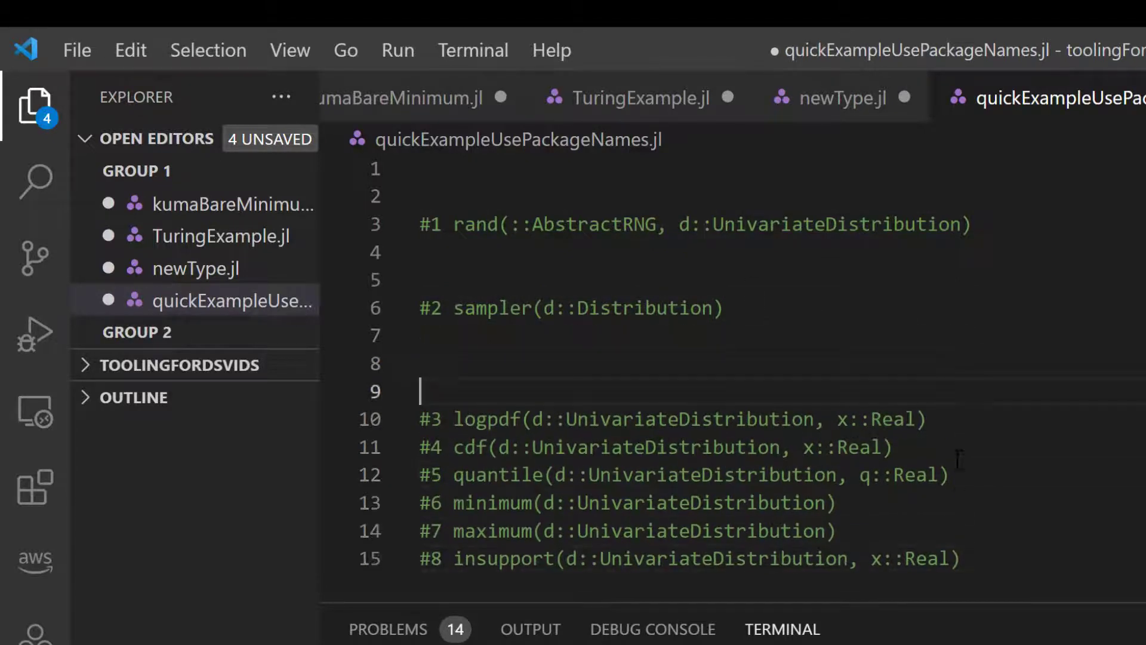
pyautogui.press('Down')
pyautogui.press('End')
pyautogui.press('Return')
pyautogui.press('Return')
pyautogui.press('Return')
pyautogui.press('Down')
pyautogui.press('End')
pyautogui.press('Return')
pyautogui.press('Return')
pyautogui.press('Return')
pyautogui.press('Down')
pyautogui.press('End')
pyautogui.press('Return')
pyautogui.press('Return')
pyautogui.press('Return')
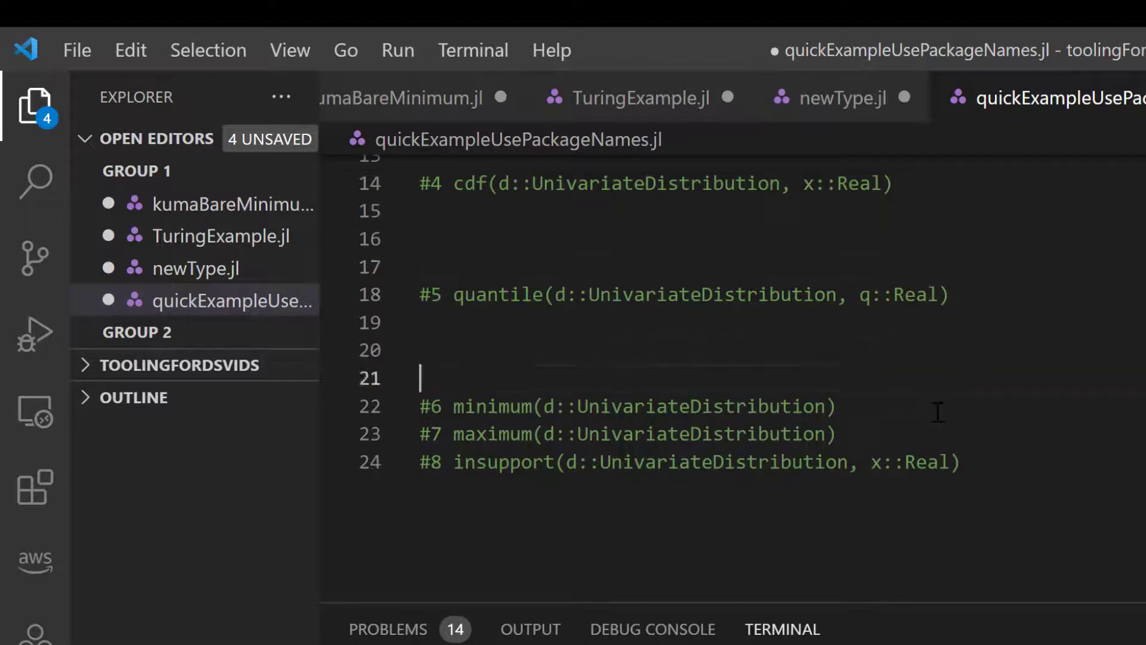
pyautogui.press('Down')
pyautogui.press('End')
pyautogui.press('Return')
pyautogui.press('Return')
pyautogui.press('Return')
pyautogui.press('Down')
pyautogui.press('End')
pyautogui.press('Return')
pyautogui.press('Return')
pyautogui.press('Return')
pyautogui.scroll(-3, 978, 542)
pyautogui.press('Down')
pyautogui.press('End')
pyautogui.press('Return')
pyautogui.press('Return')
pyautogui.press('Return')
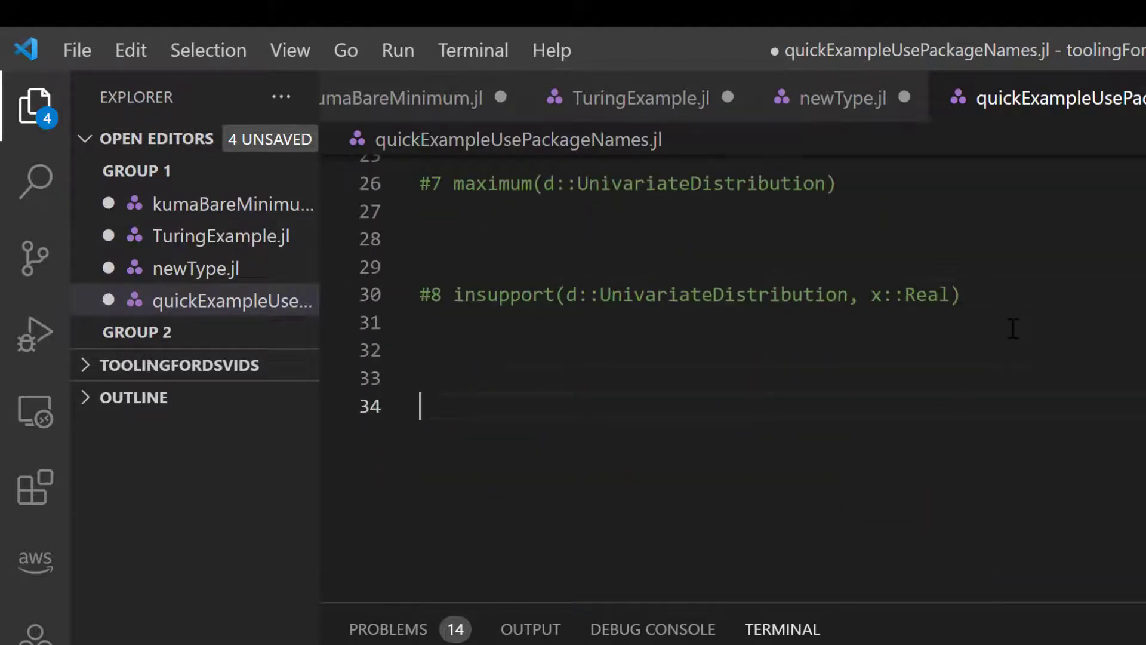
pyautogui.scroll(8, 1011, 327)
pyautogui.click(482, 180)
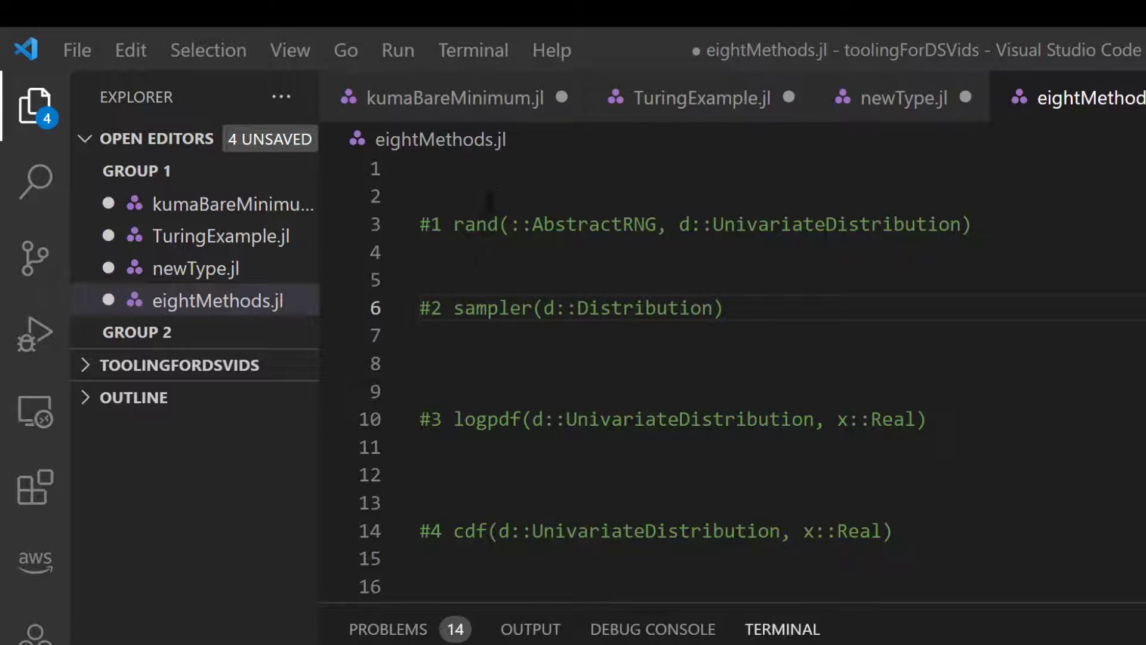
# Step: Write 'import Base.rand' on line 1 of eightMethods.jl, accepting the autocomplete
pyautogui.click(492, 178)
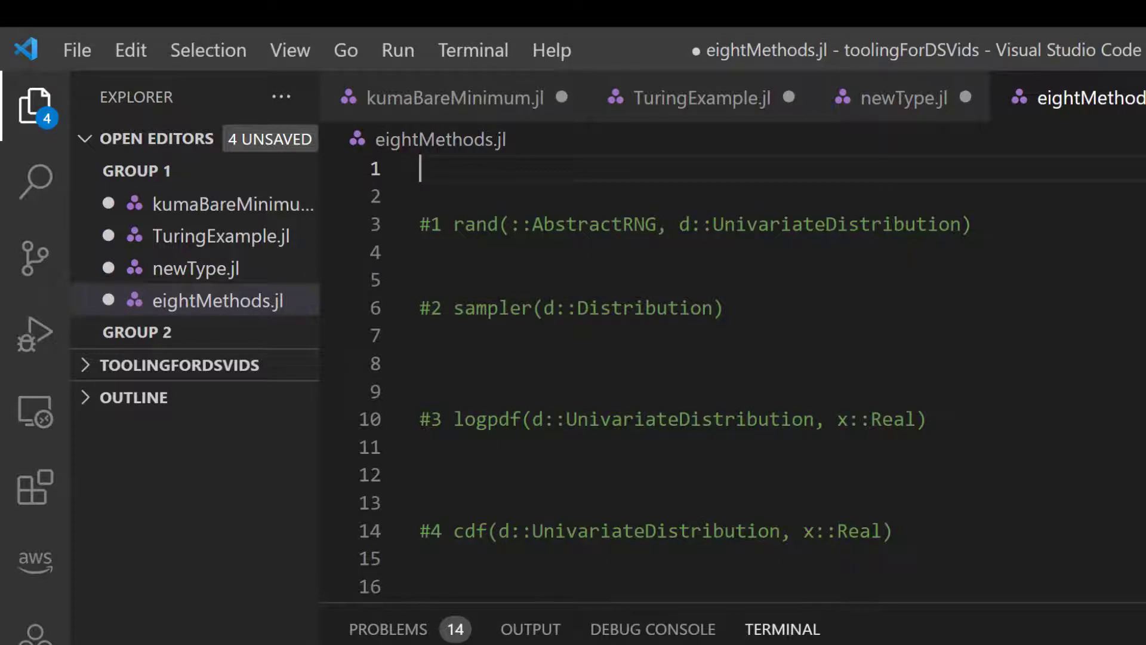
pyautogui.write('impo')
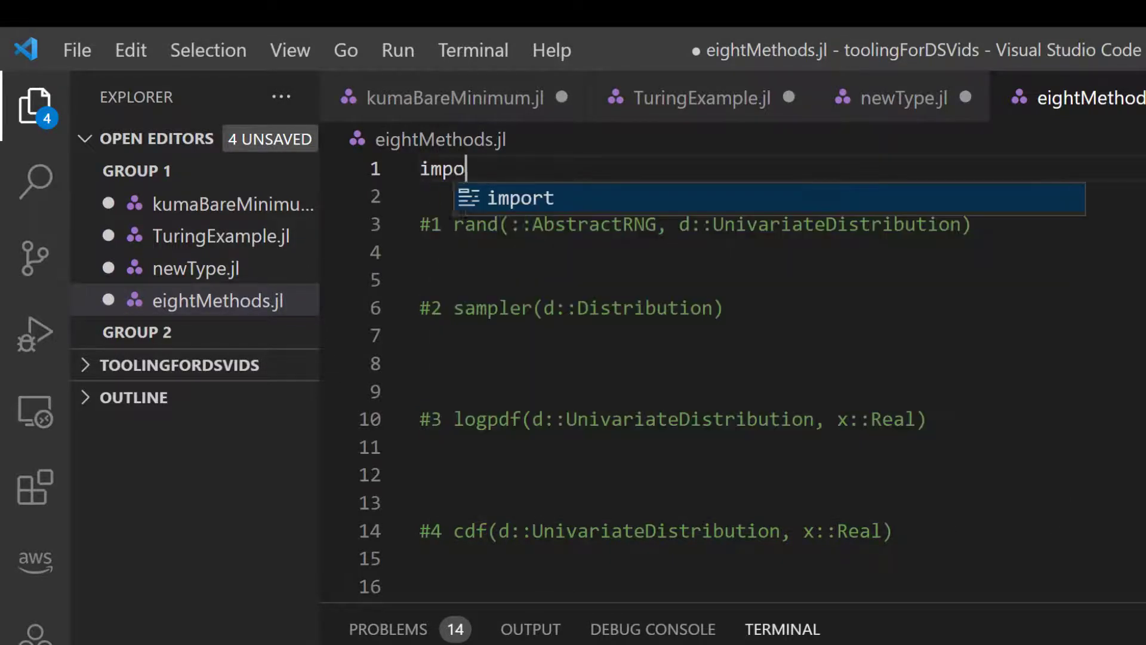
pyautogui.write('rt Bas')
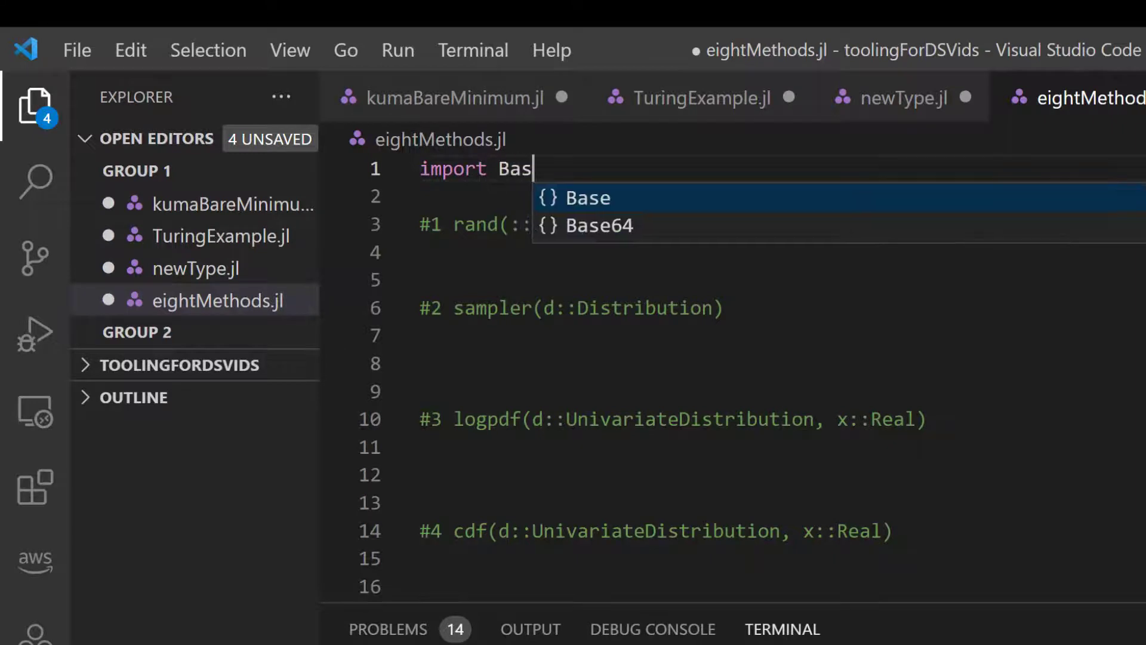
pyautogui.write('e.rand')
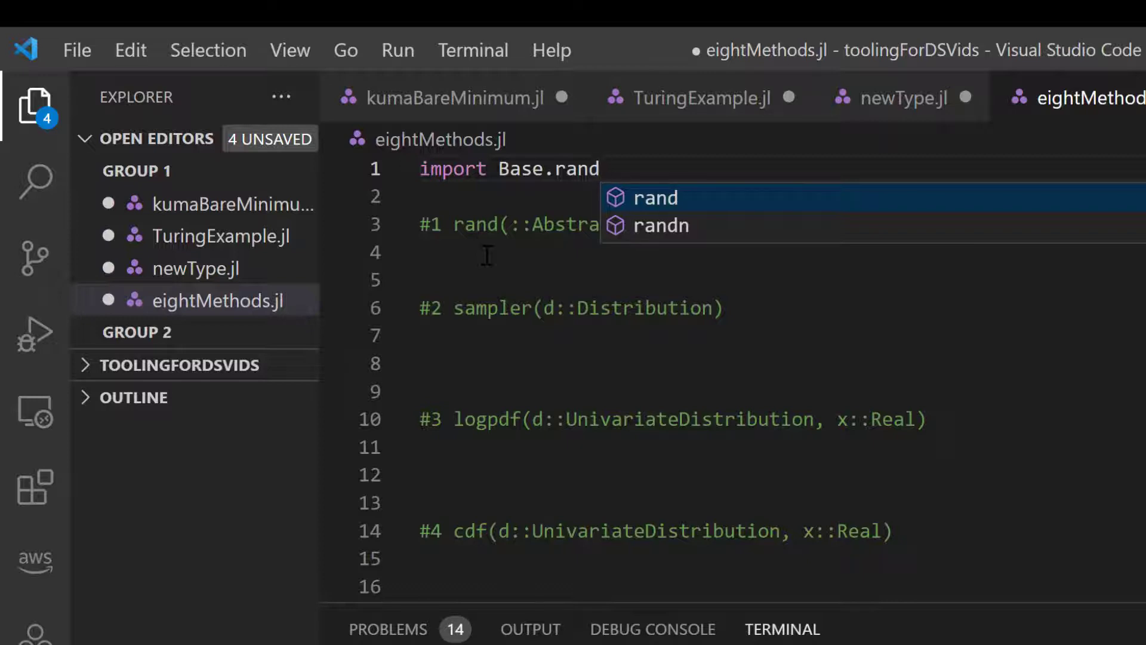
pyautogui.press('Escape')
pyautogui.click(484, 322)
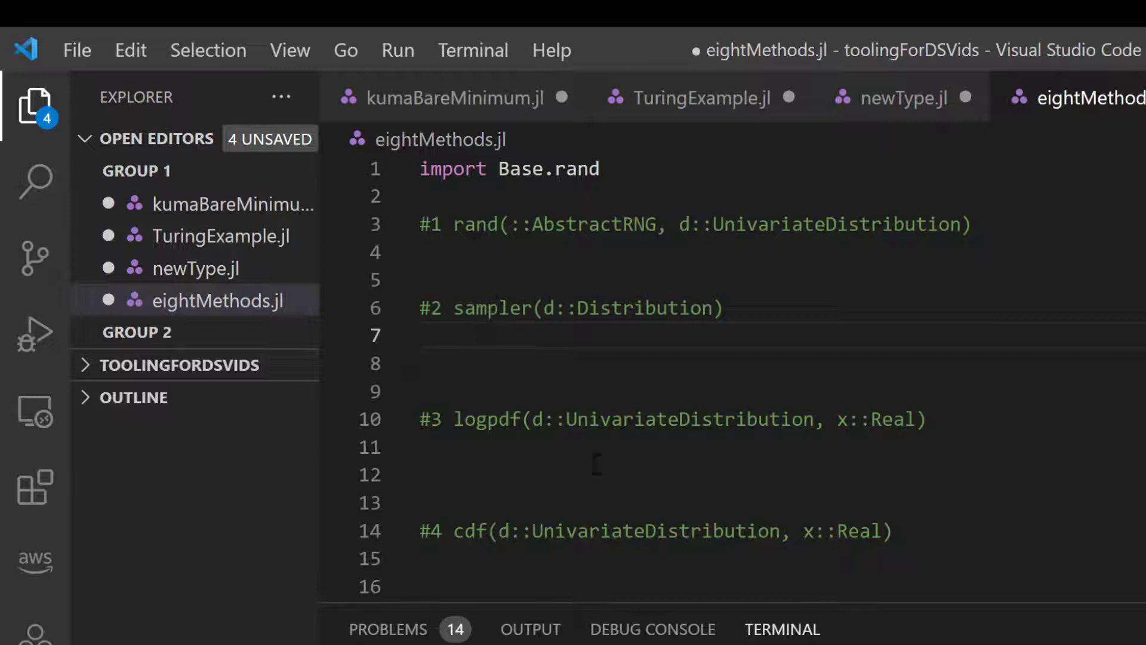
pyautogui.write('@whic')
pyautogui.write('h ')
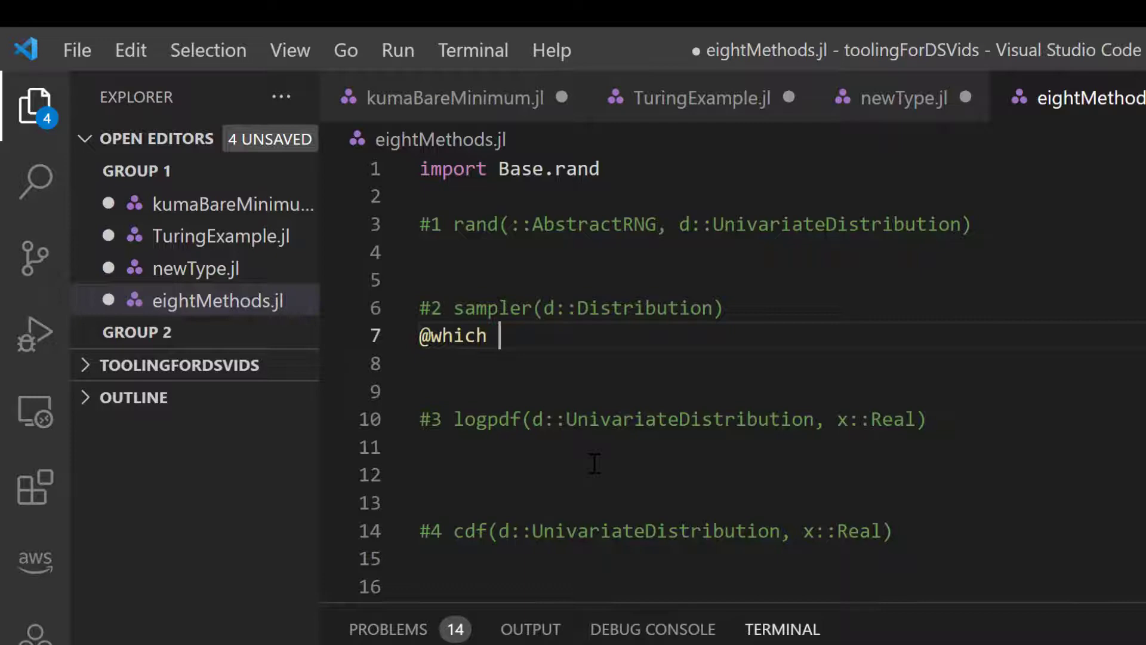
pyautogui.write('sampler')
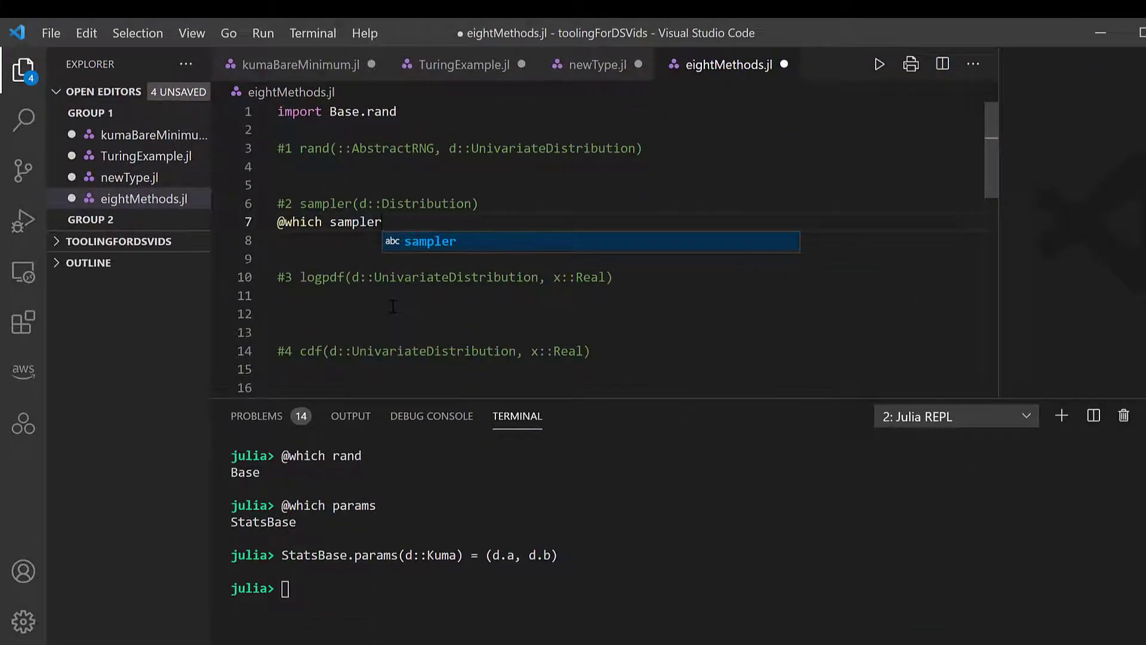
pyautogui.hotkey('ctrl', 'Return')
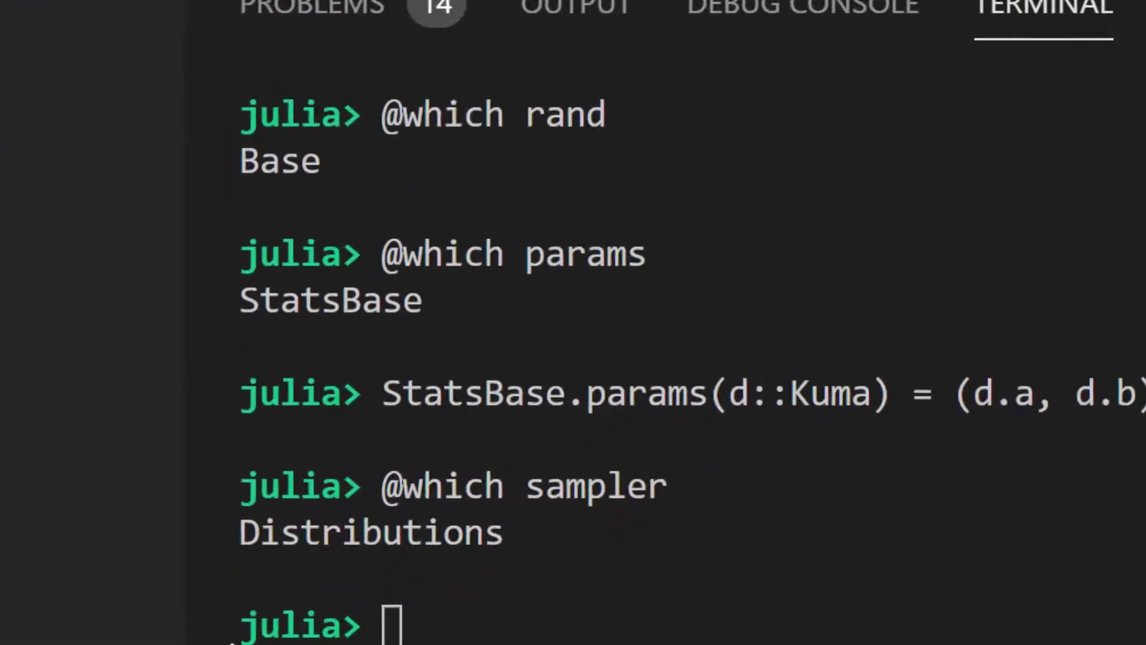
pyautogui.moveTo(569, 530); pyautogui.dragTo(241, 530)
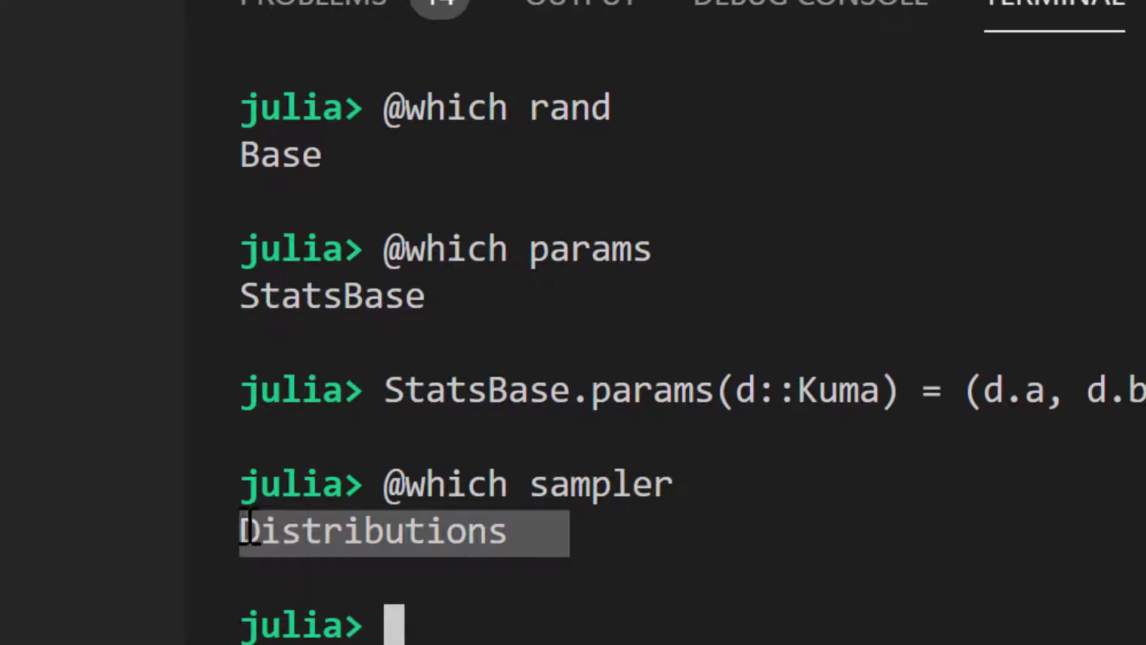
pyautogui.click(487, 504)
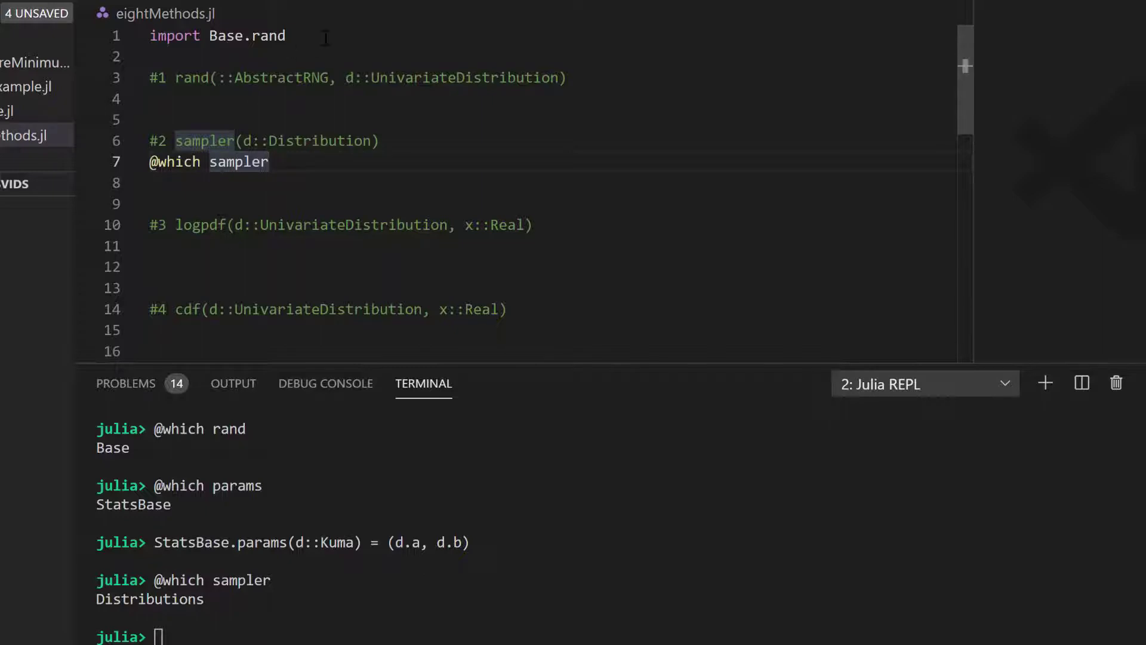
# Step: Add 'import Random, Distributions, Statistics, StatsBase' as line 2, followed by a blank line
pyautogui.click(325, 38)
pyautogui.press('Return')
pyautogui.write('import')
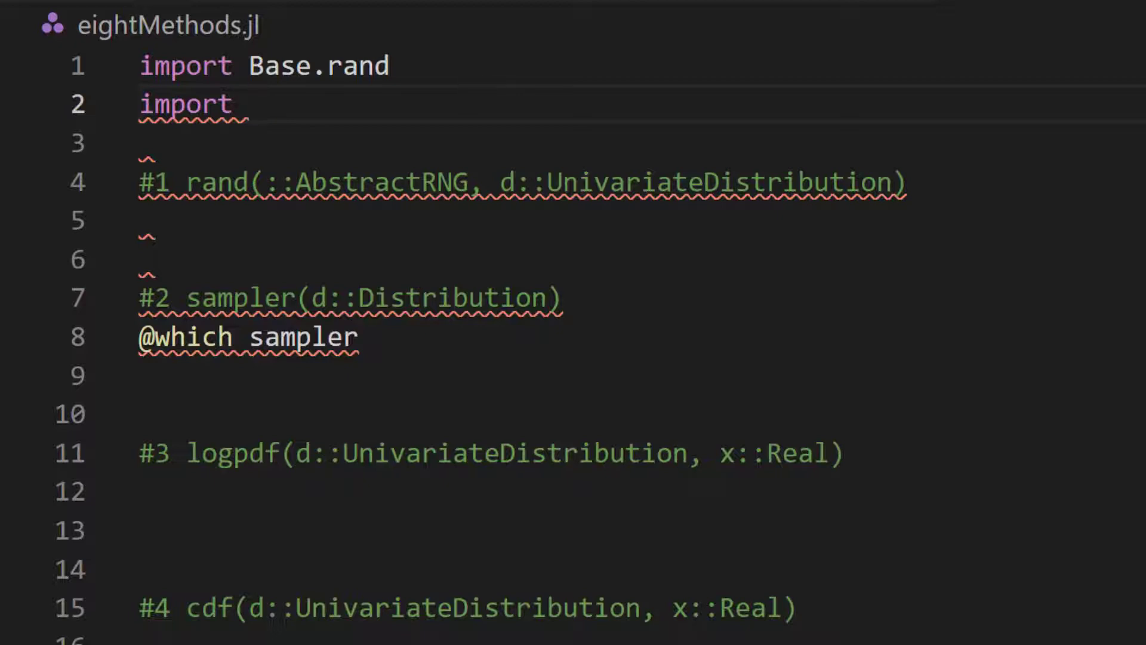
pyautogui.write('Random, D')
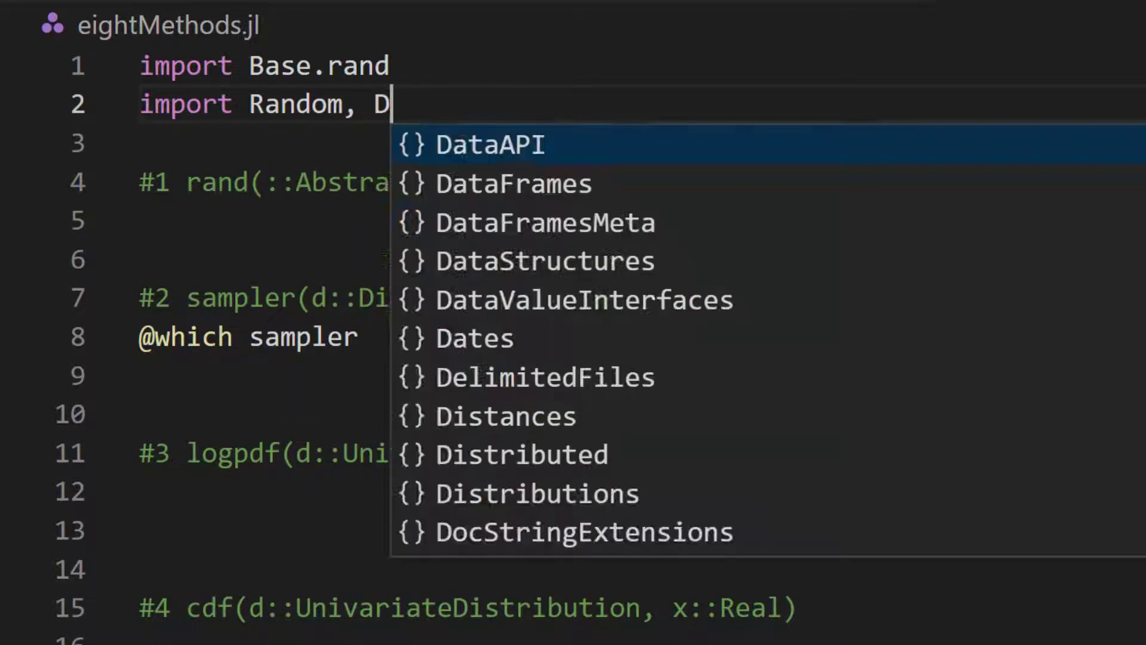
pyautogui.write('istributions, Stati')
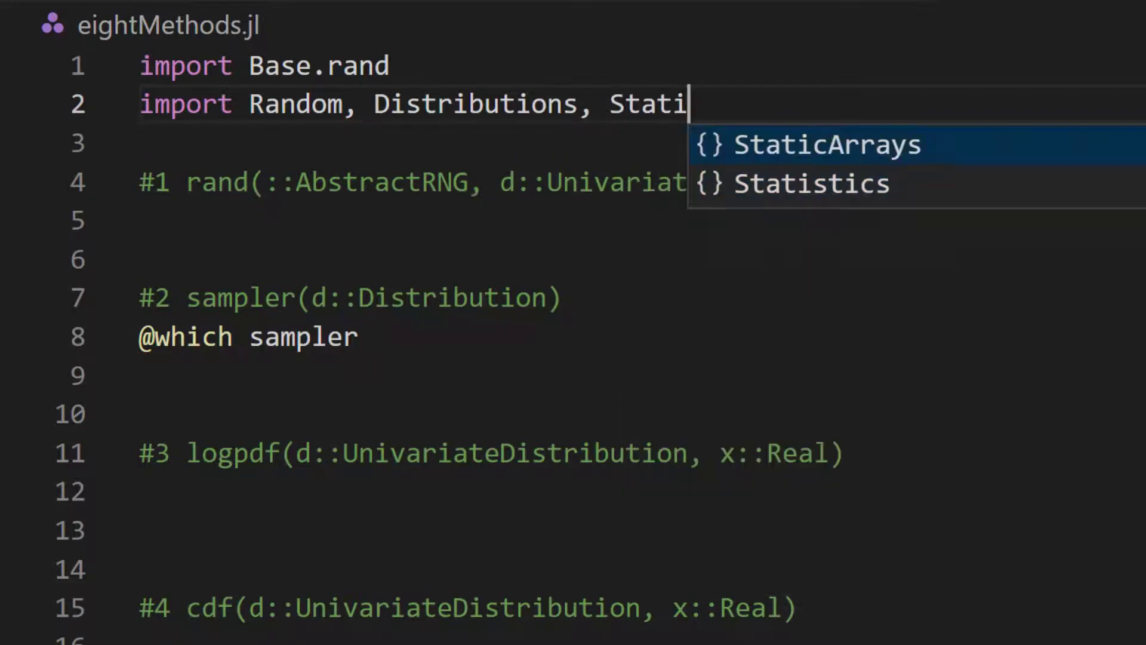
pyautogui.write('stics, StatsBase')
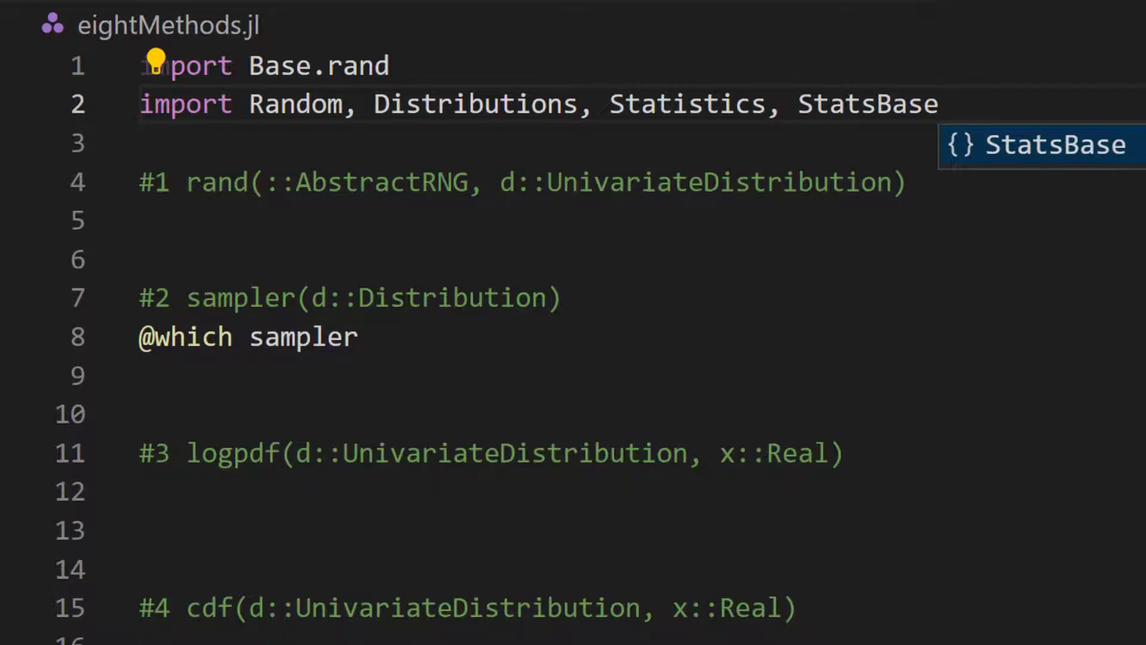
pyautogui.press('Escape')
pyautogui.press('Return')
pyautogui.press('Return')
pyautogui.write('# 0 - ')
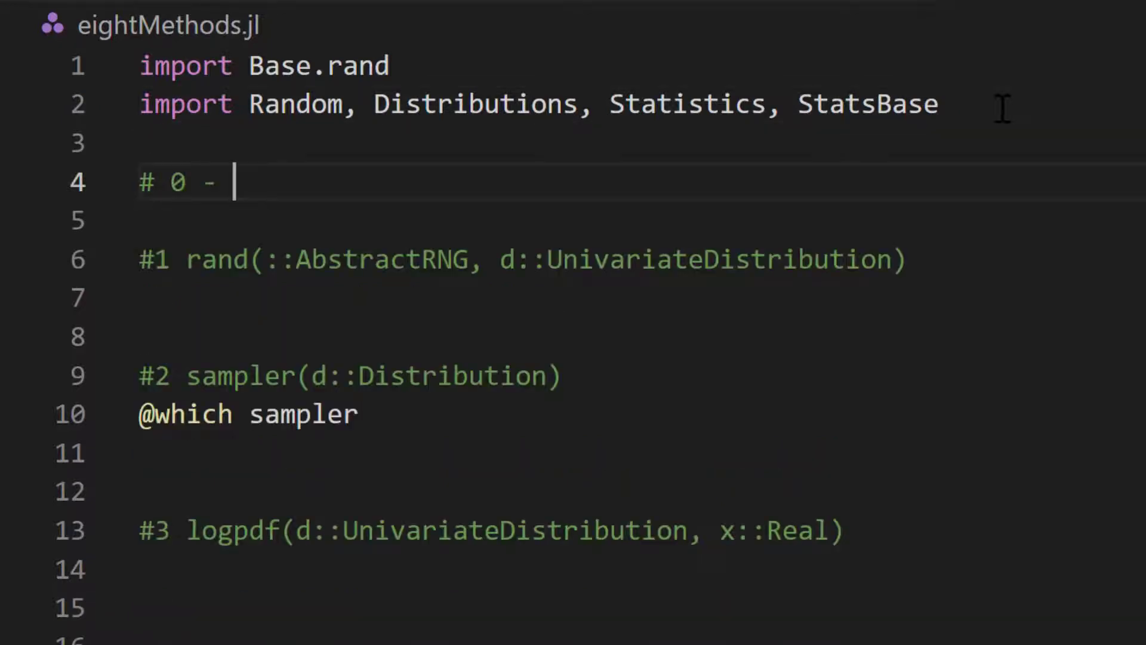
pyautogui.write('helper fun')
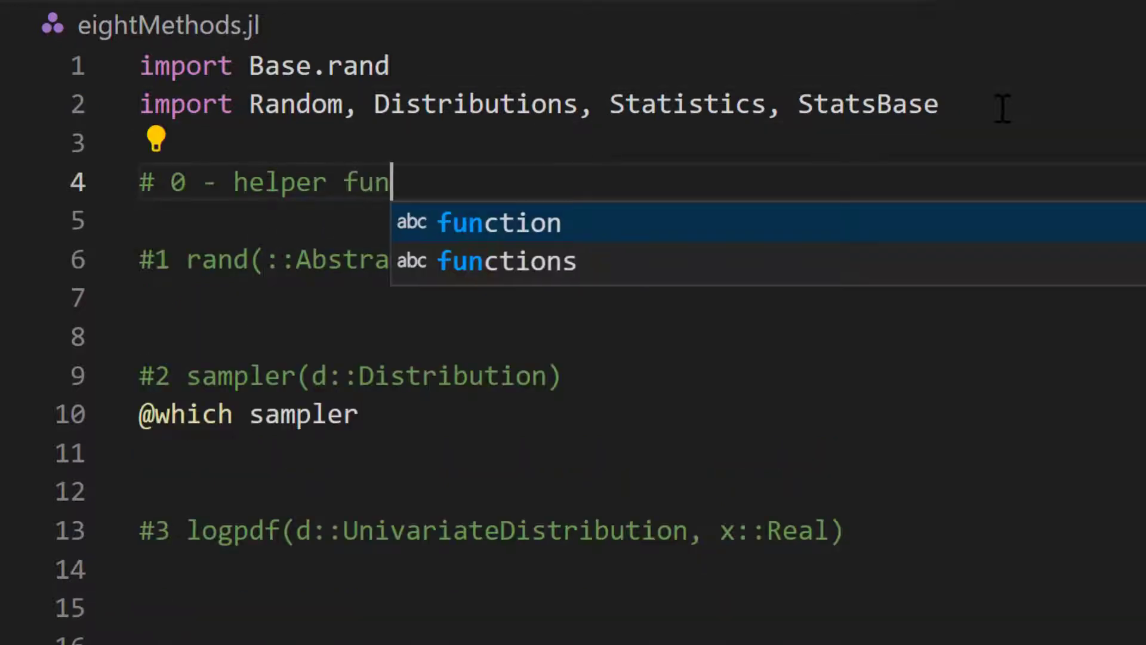
pyautogui.write('ction')
# Step: Write '# 0 - helper function' and params(d::Kuma) = (d.a, d.b), then evaluate it
pyautogui.press('Escape')
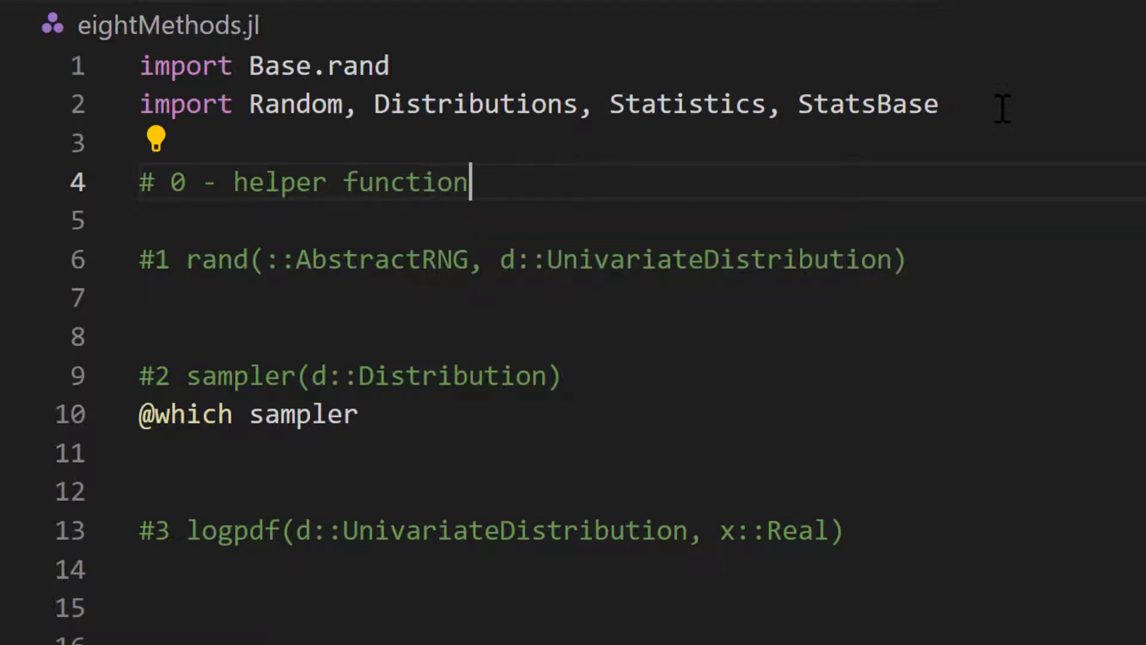
pyautogui.press('Return')
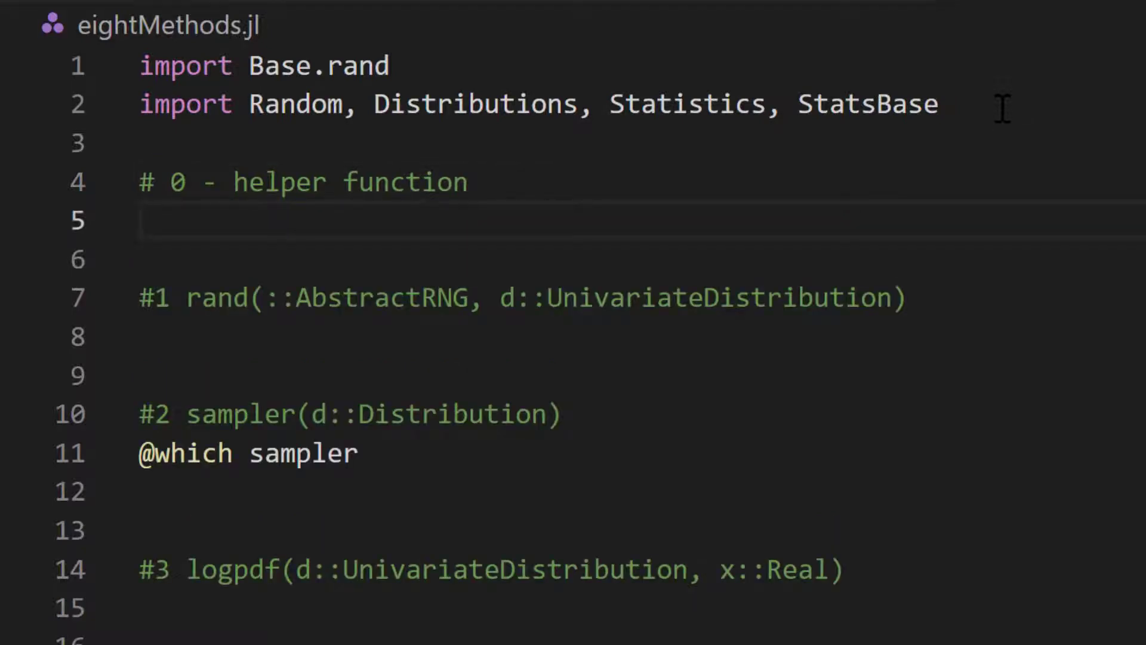
pyautogui.write('params(')
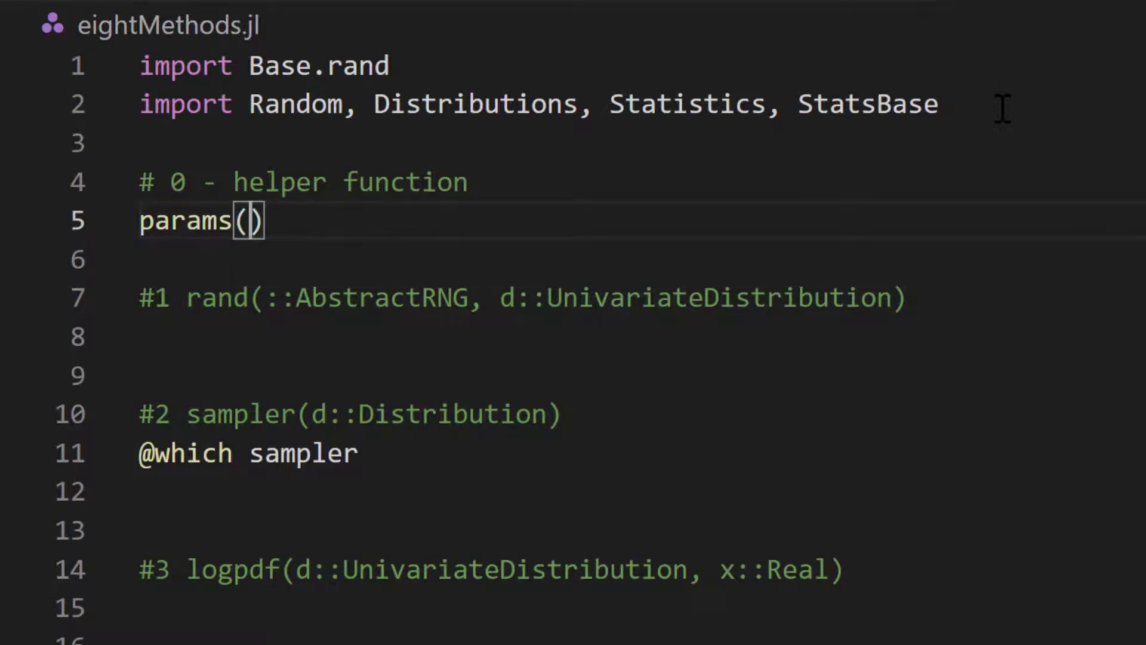
pyautogui.write('d::Kuma')
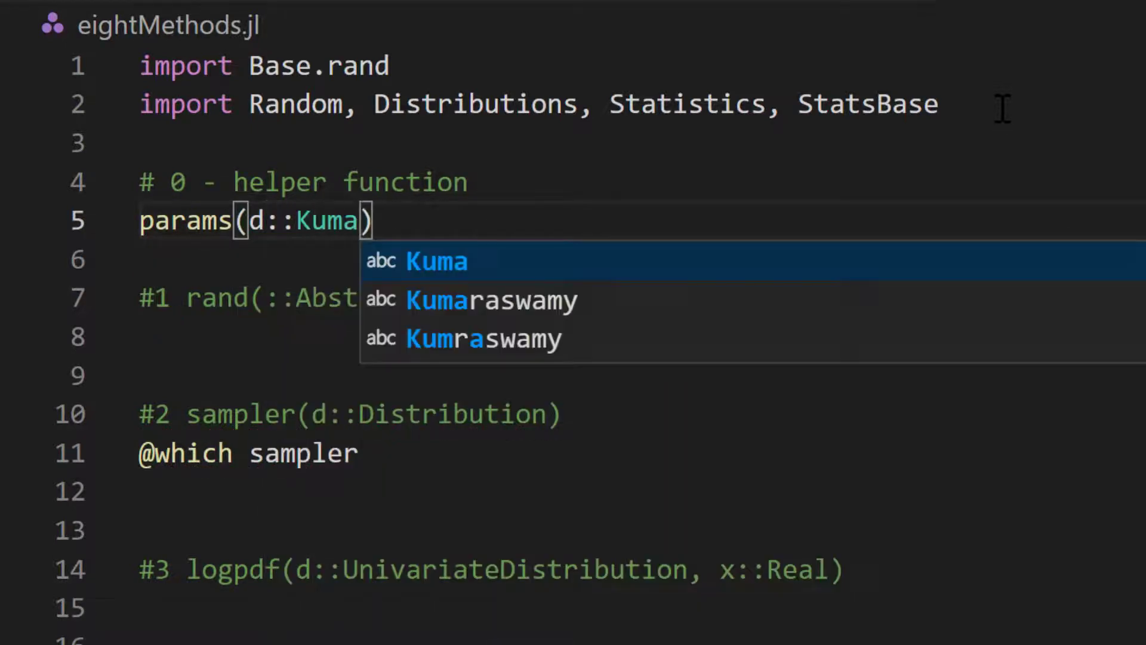
pyautogui.press('Escape')
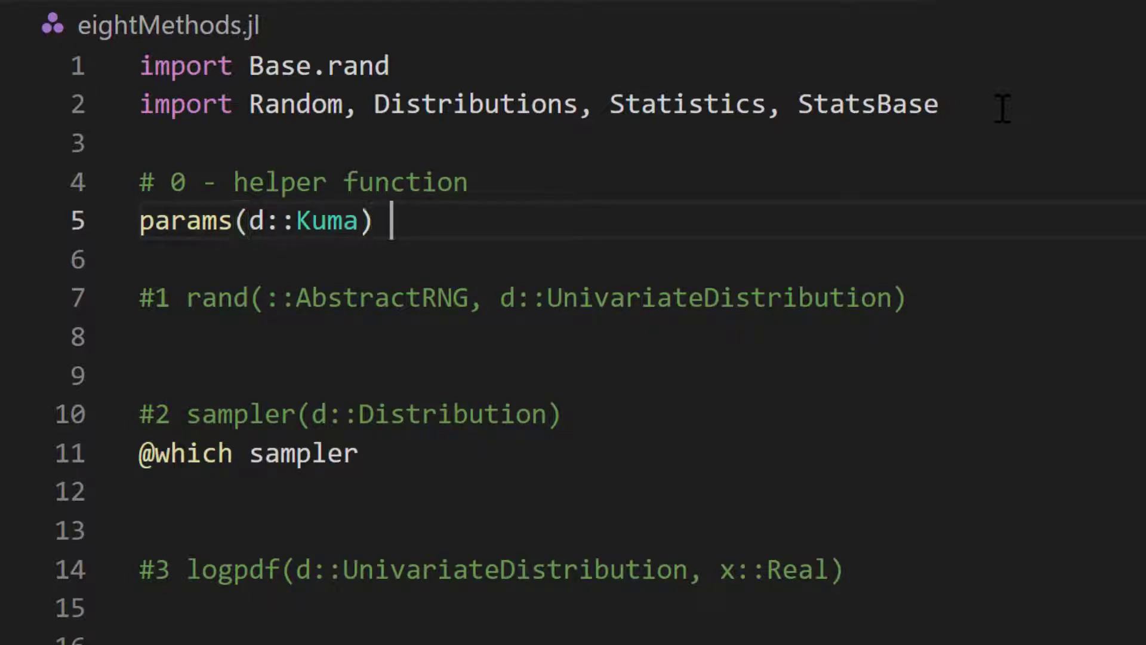
pyautogui.write('=')
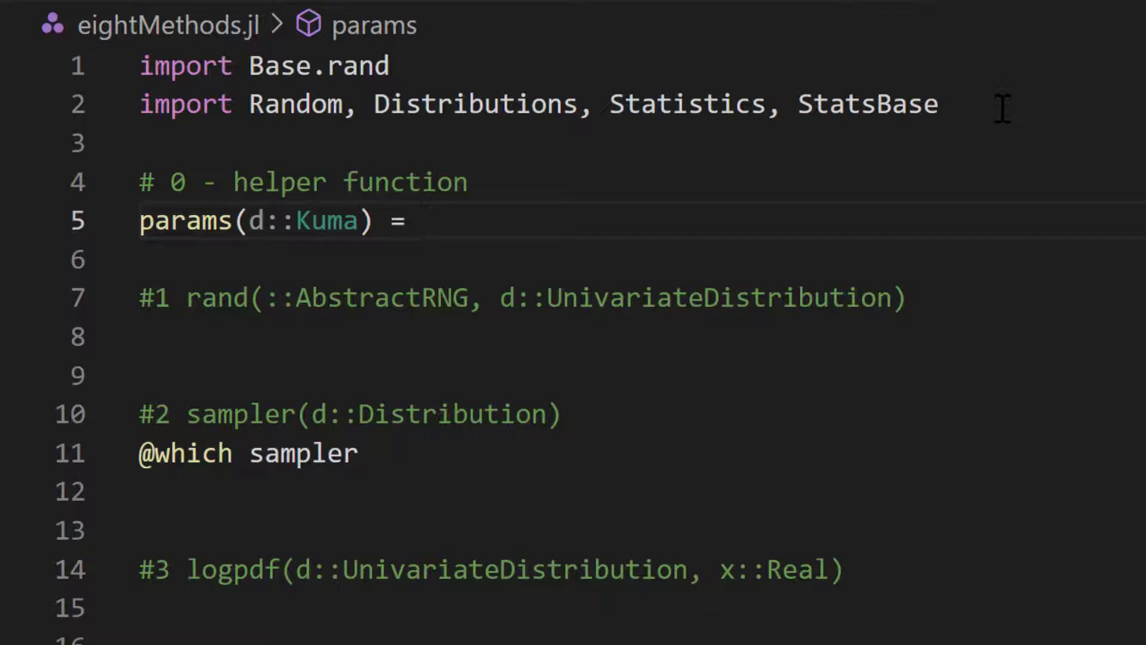
pyautogui.write('(d.a')
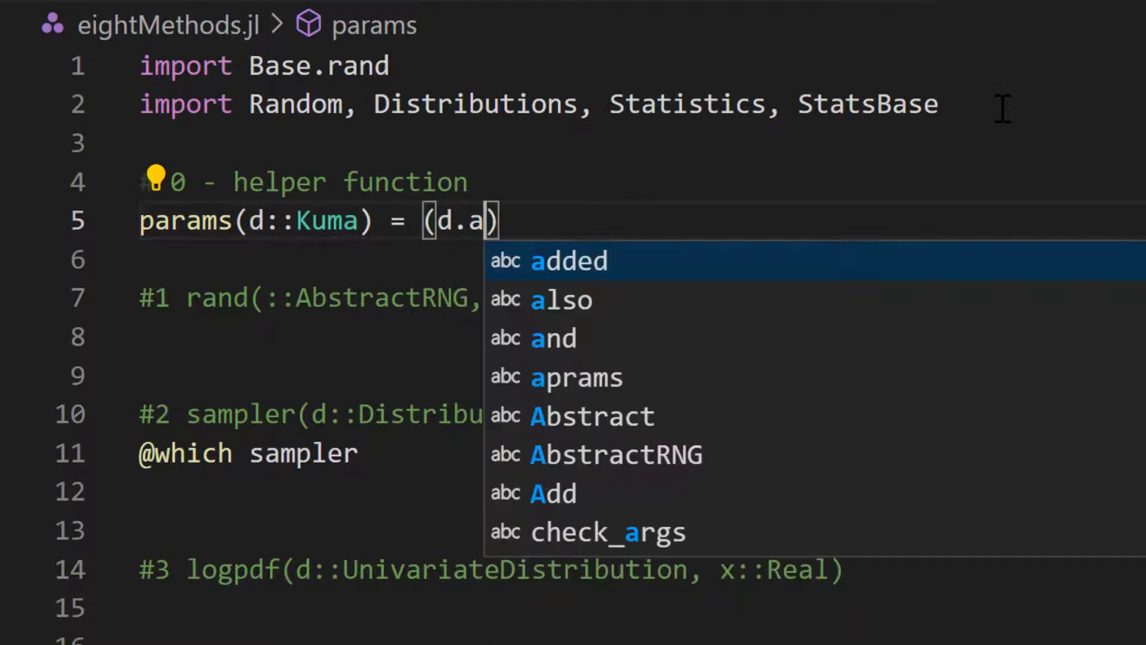
pyautogui.write(', d')
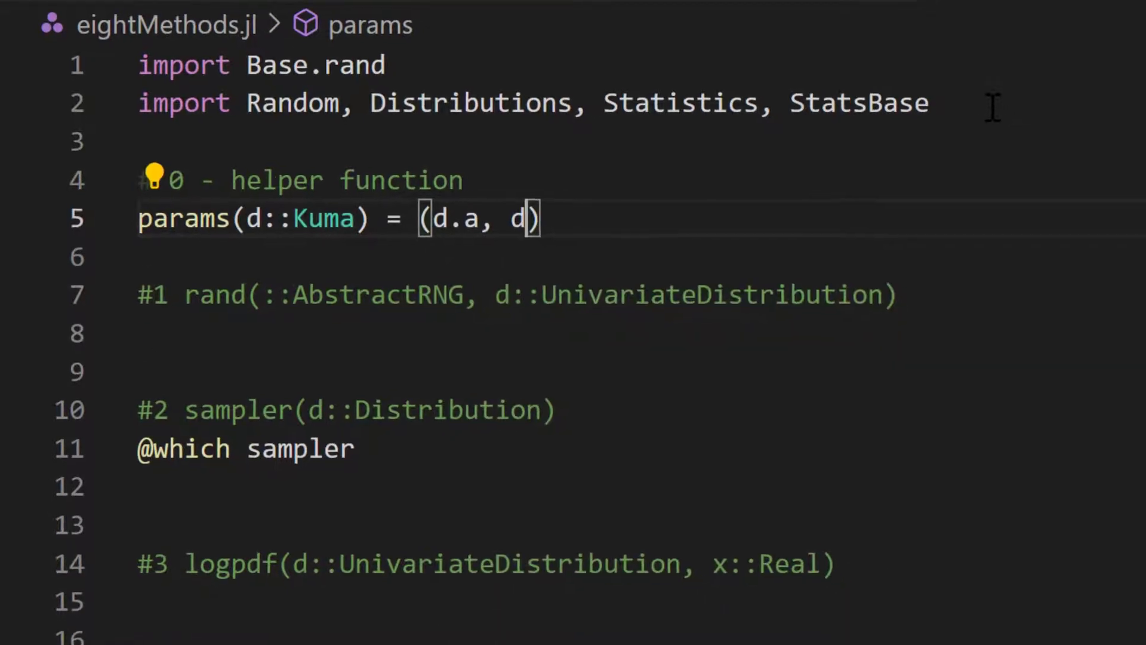
pyautogui.write('.b')
pyautogui.hotkey('shift', 'Return')
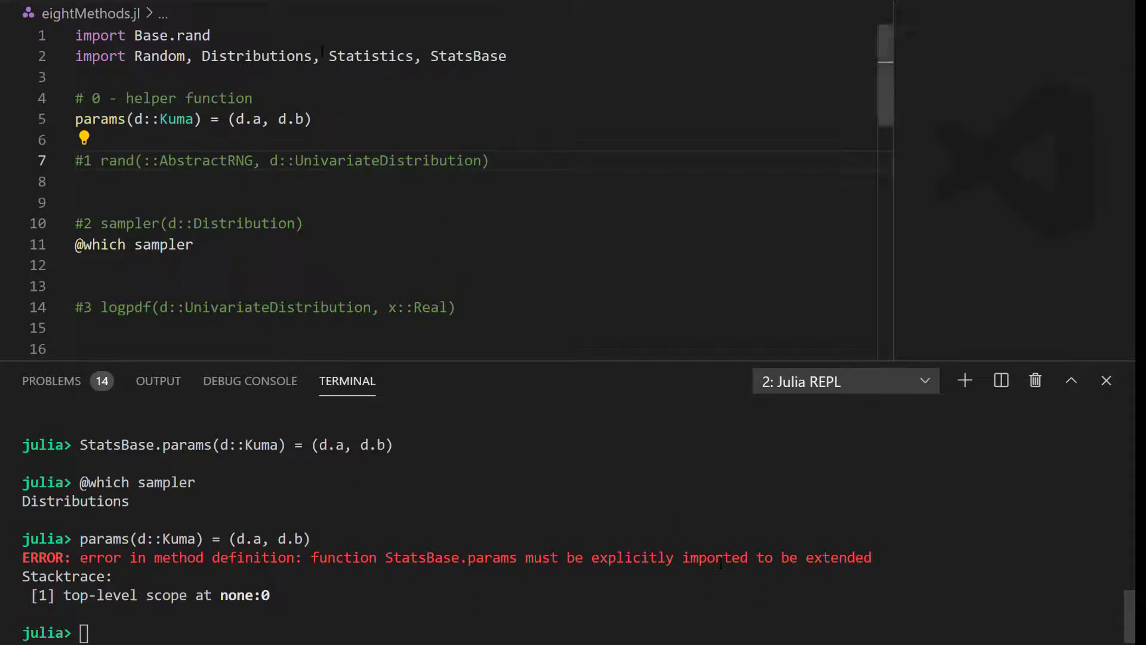
# Step: Append StatsBase.params to the line 1 import, run it, and re-run the params definition
pyautogui.click(501, 161)
pyautogui.click(294, 37)
pyautogui.write(', ')
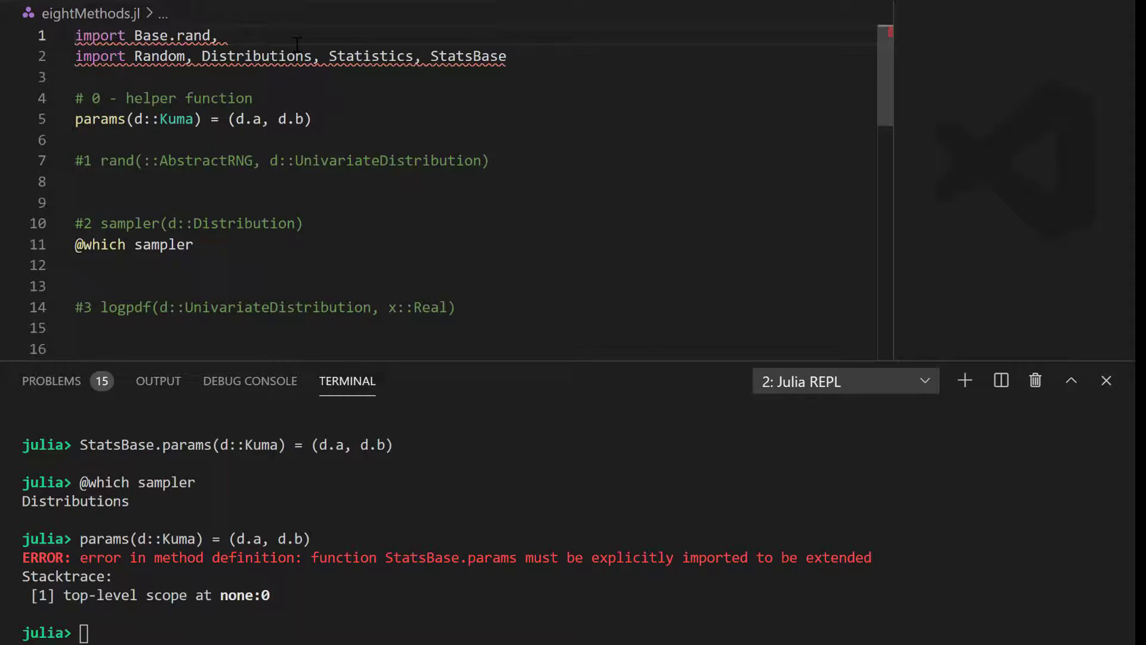
pyautogui.write('StatsB')
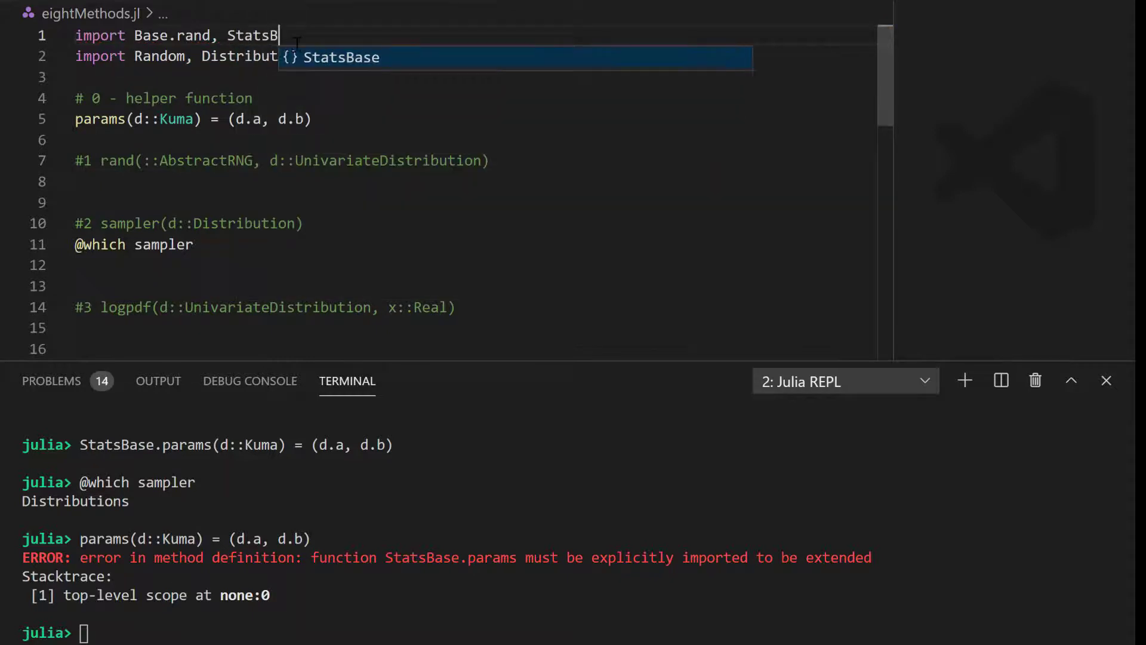
pyautogui.write('ase.para')
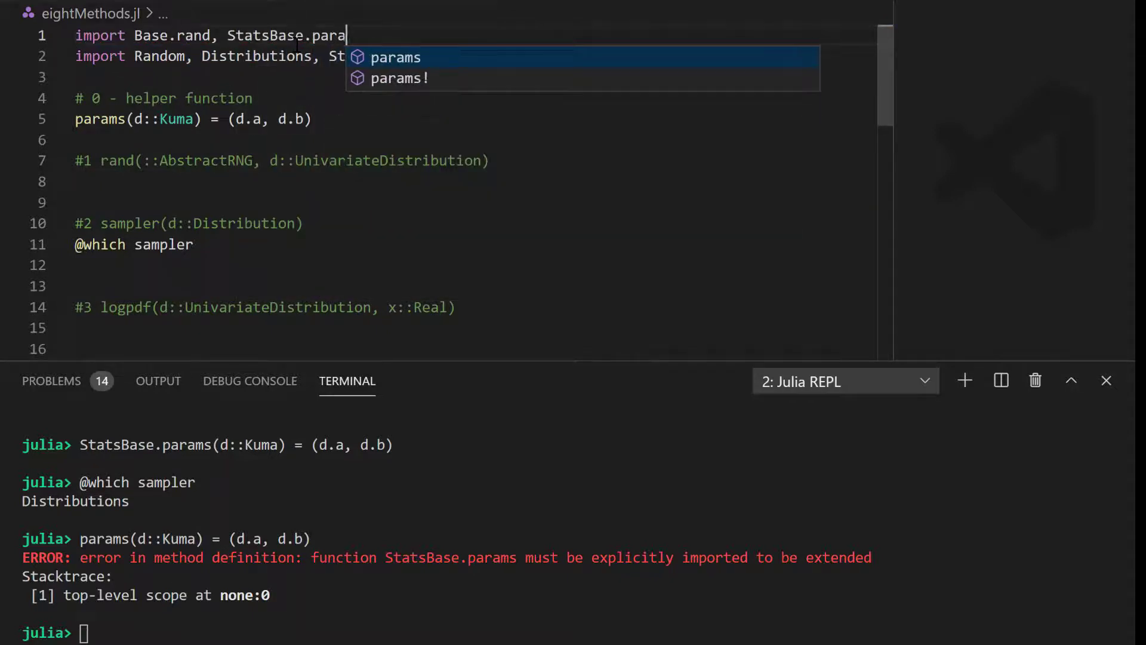
pyautogui.write('ms')
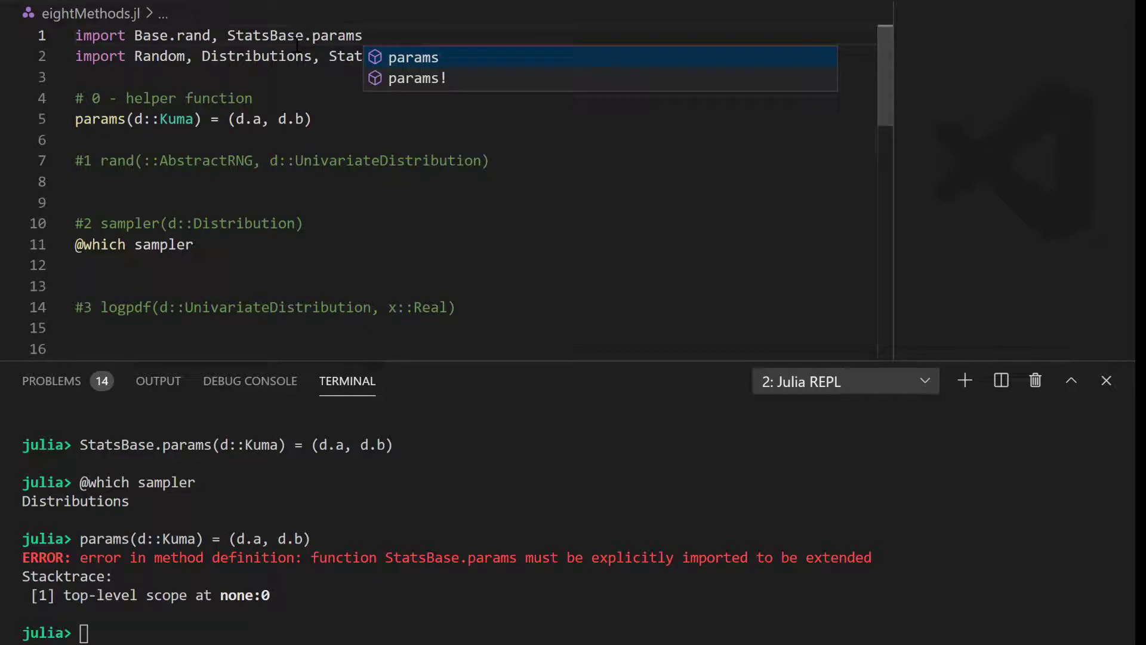
pyautogui.hotkey('shift', 'Return')
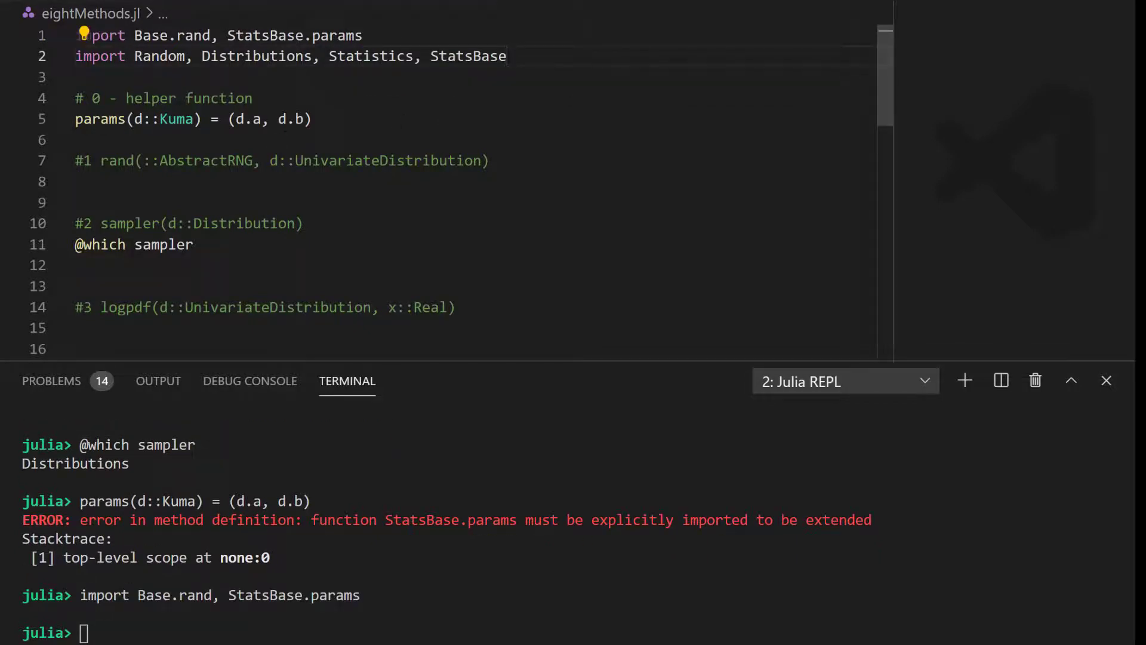
pyautogui.click(390, 123)
pyautogui.hotkey('shift', 'Return')
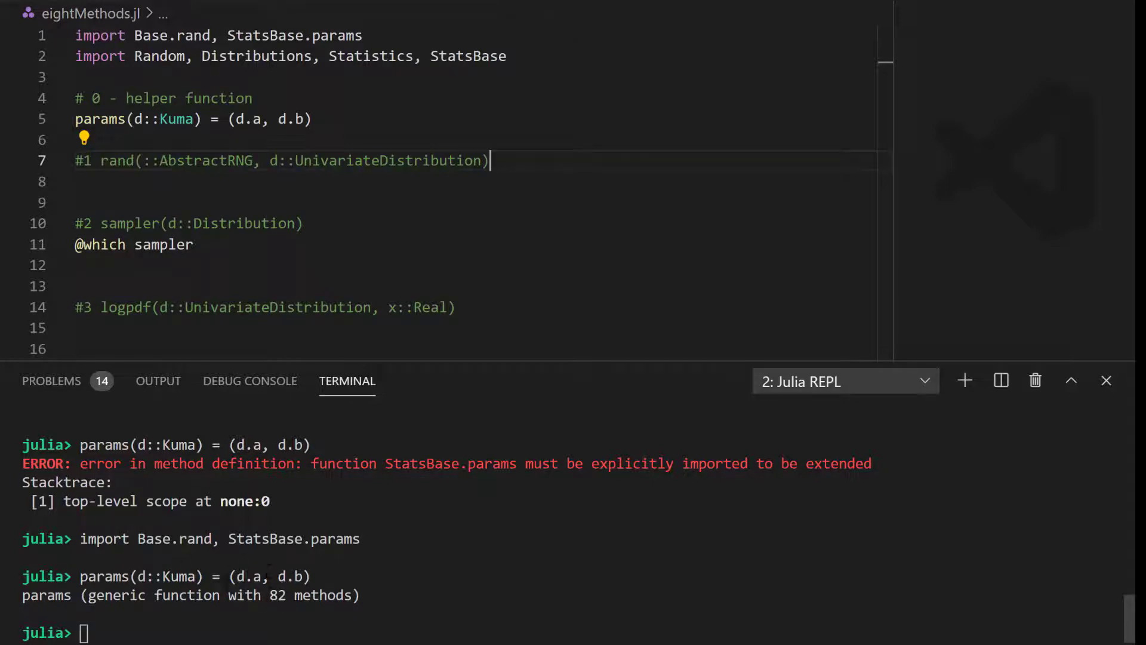
# Step: In rand(rng::AbstractRNG, d::Kuma), write (a, b) = params(d) and begin 'u =' below
pyautogui.press('Down')
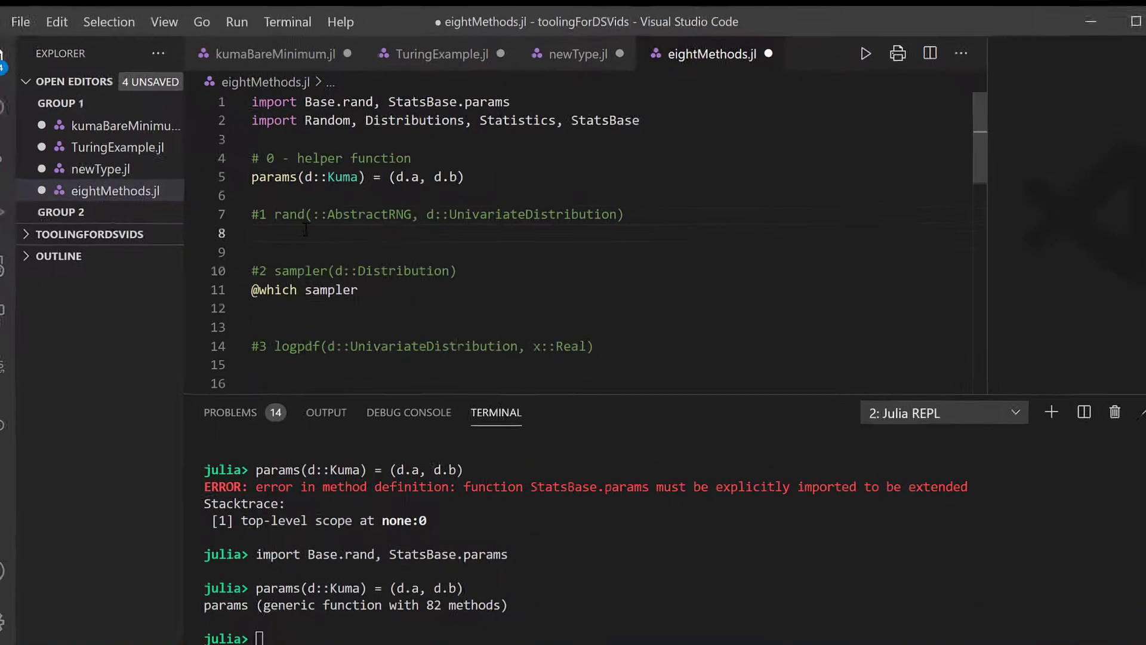
pyautogui.write('function rand')
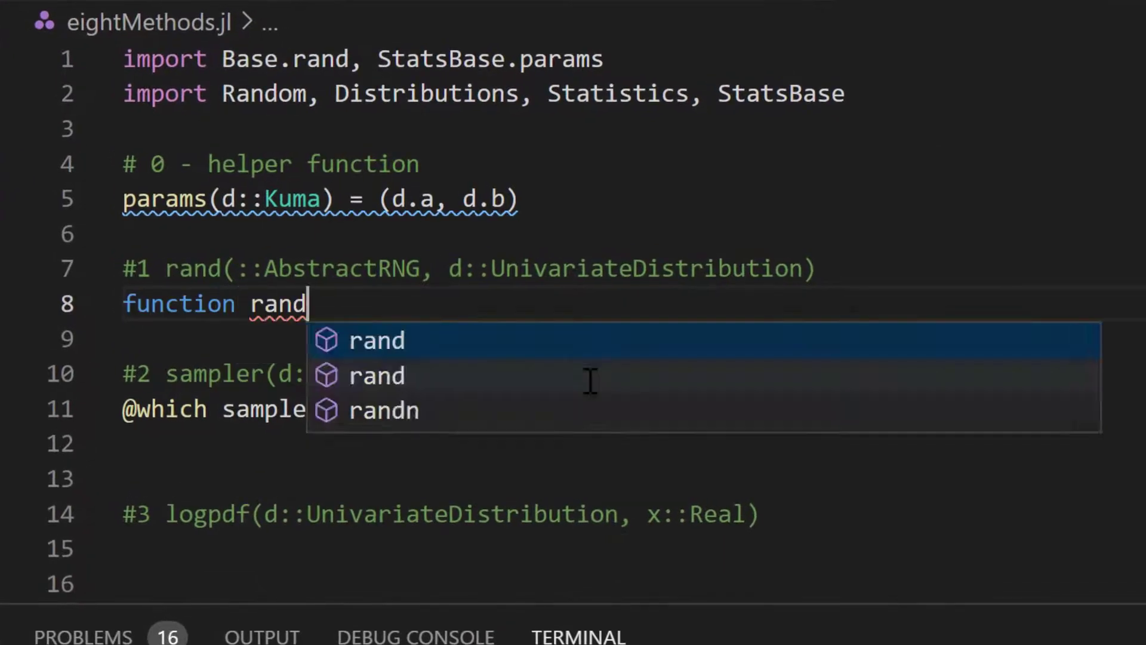
pyautogui.write('(rng::Abstract')
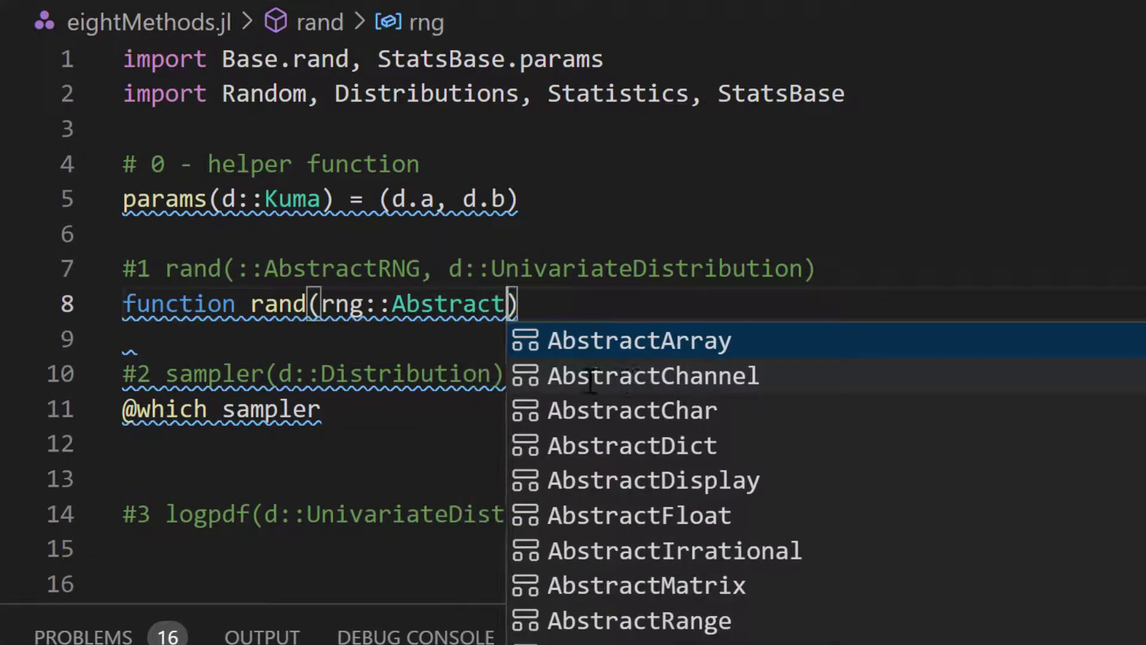
pyautogui.write('RNG, d::Kuma')
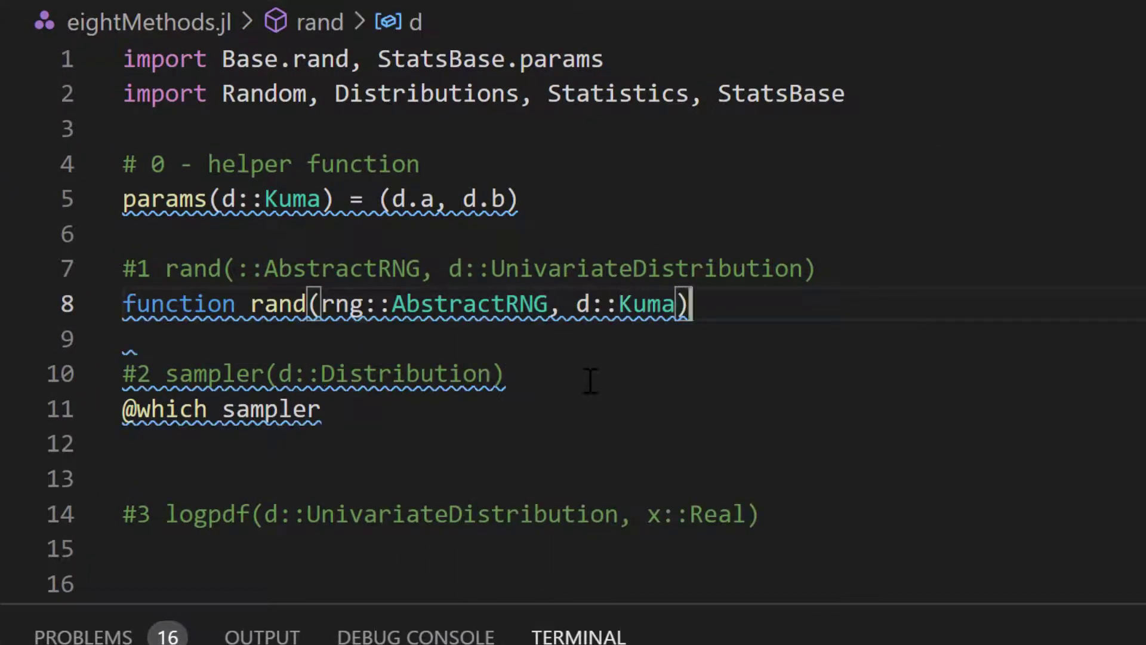
pyautogui.write(')')
pyautogui.press('Return')
pyautogui.write('(a,')
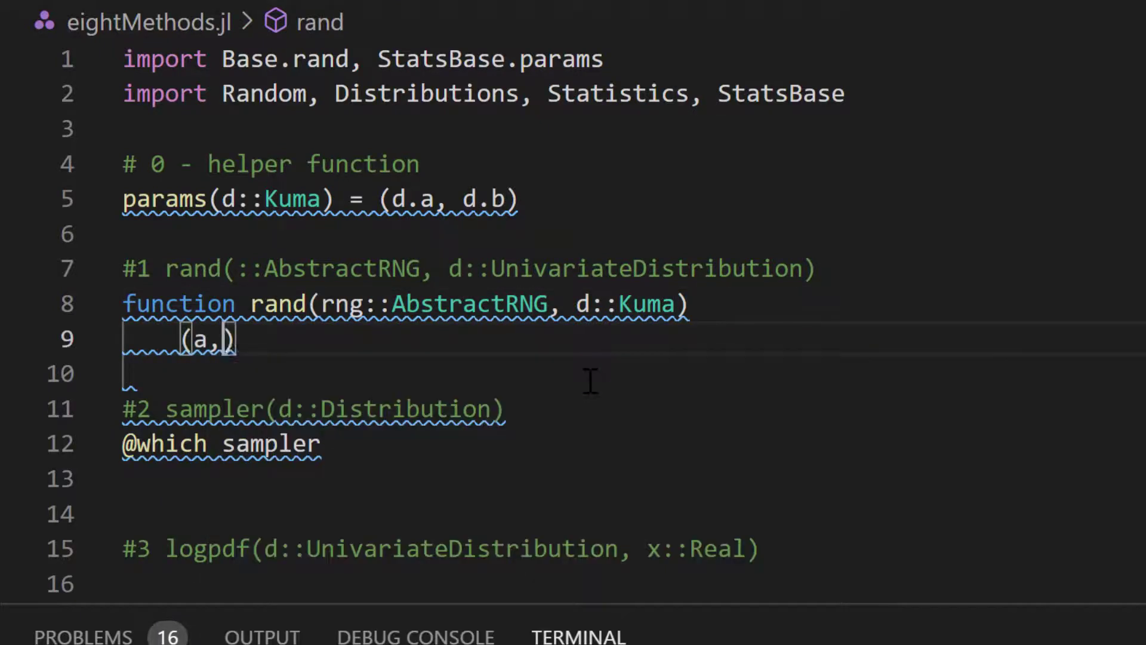
pyautogui.write(' b) = params(d')
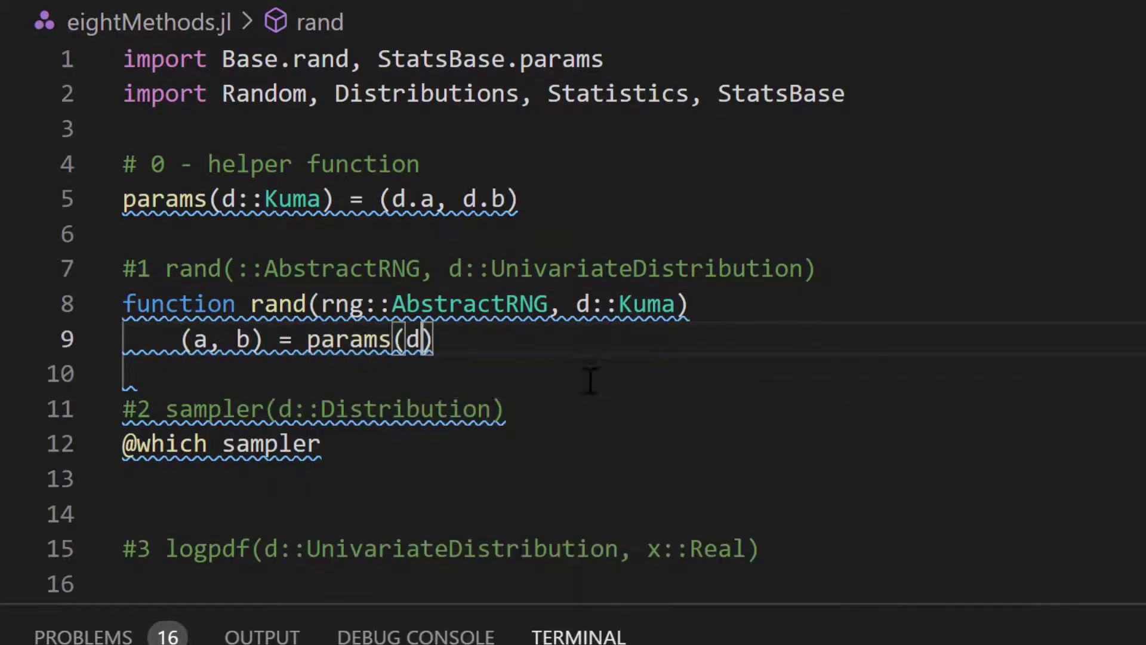
pyautogui.press('Return')
pyautogui.write('u =')
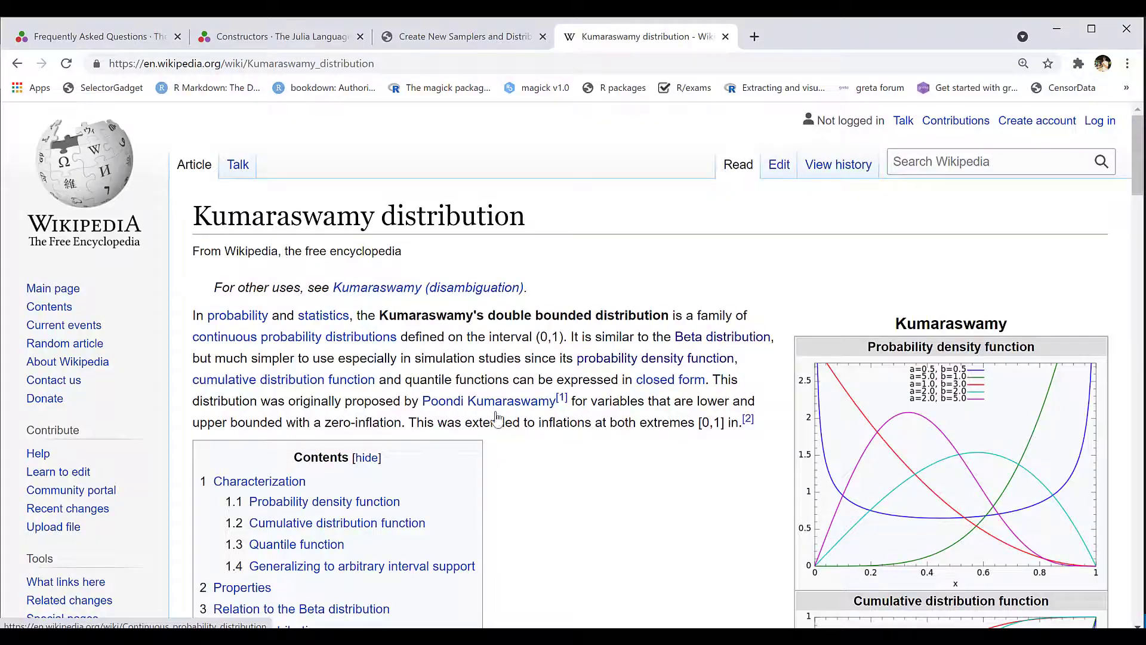
pyautogui.scroll(-1, 504, 413)
pyautogui.scroll(-3, 503, 413)
pyautogui.scroll(-3, 503, 413)
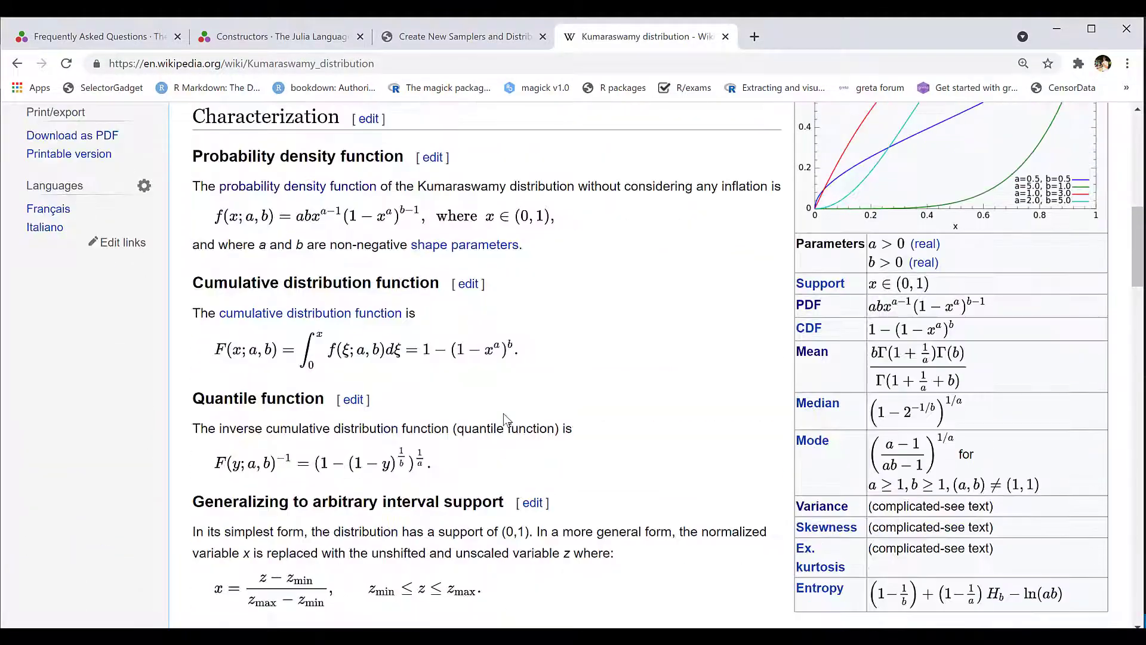
pyautogui.scroll(-1, 503, 413)
pyautogui.scroll(-1, 504, 413)
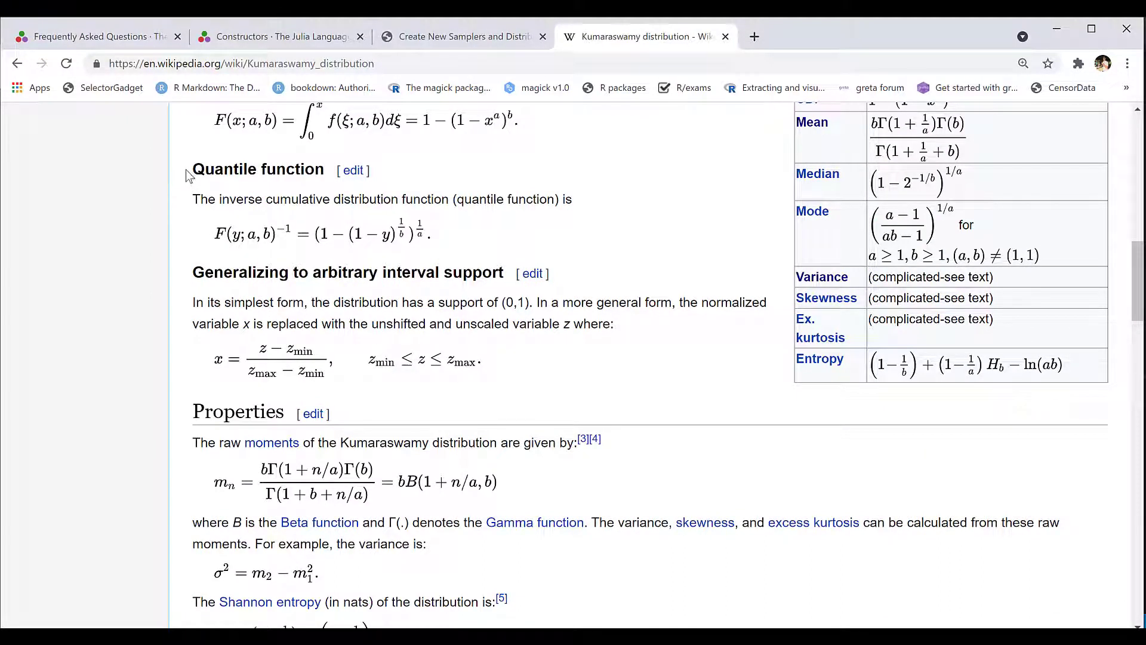
# Step: Highlight the Quantile function formula (1−(1−y)^(1/b))^(1/a) on the Wikipedia Kumaraswamy page
pyautogui.moveTo(185, 170); pyautogui.dragTo(433, 230)
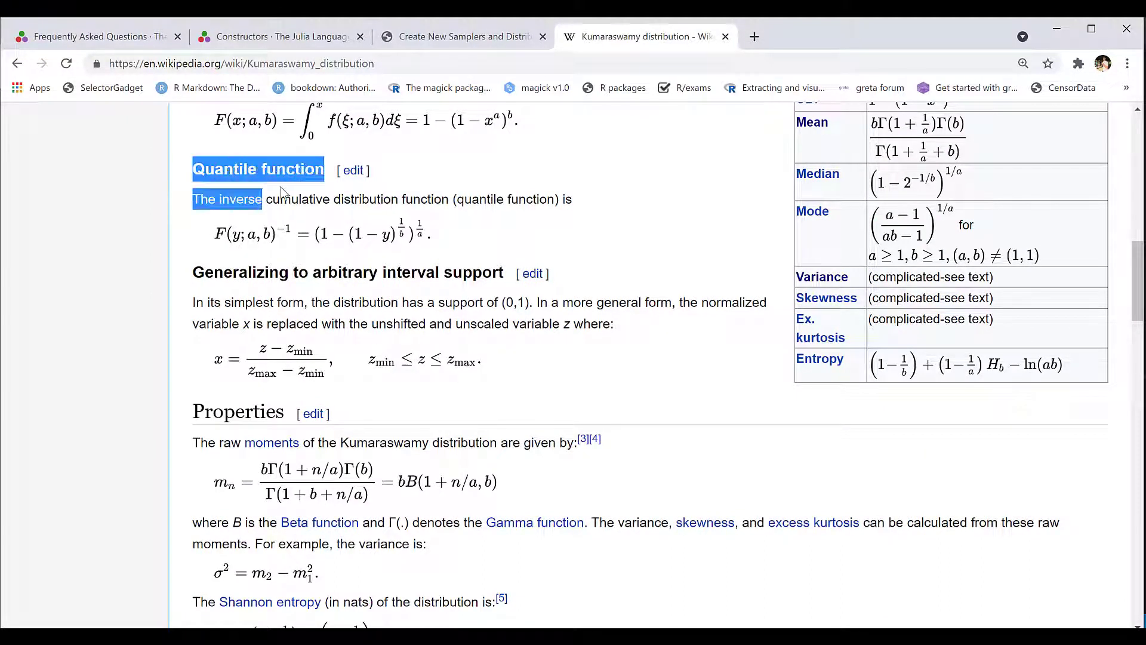
pyautogui.click(498, 246)
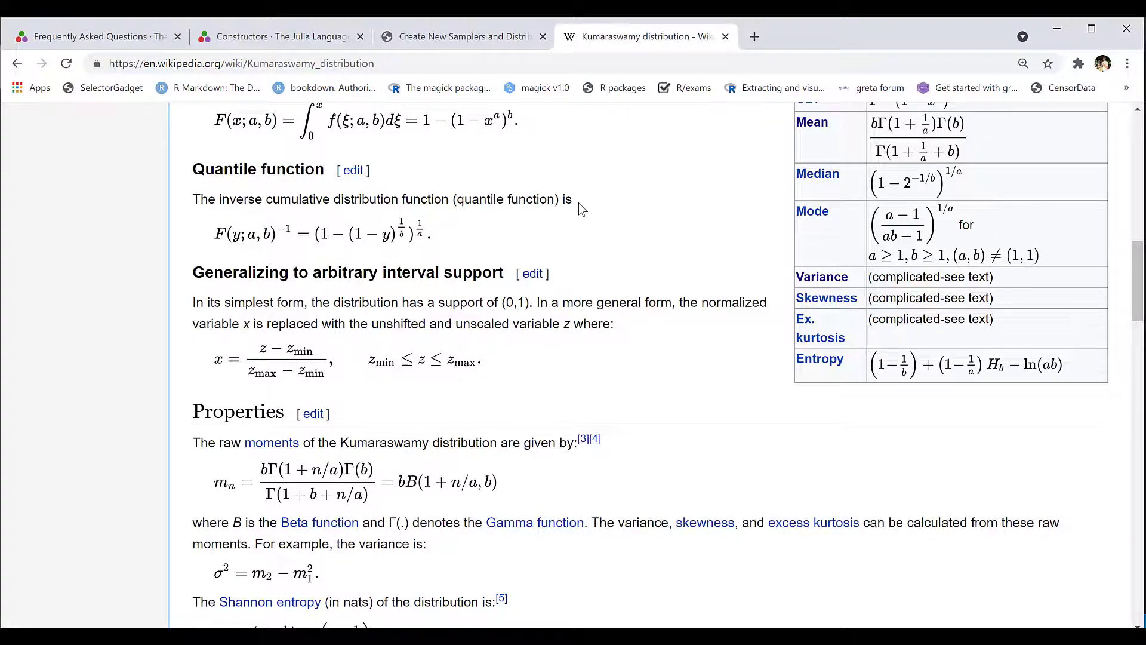
pyautogui.hotkey('alt', 'Tab')
# Step: Finish Kuma rand with u = rand(rnd), return((1 - (1-u)^(1/b))^(1/a)) and end
pyautogui.press('F3')
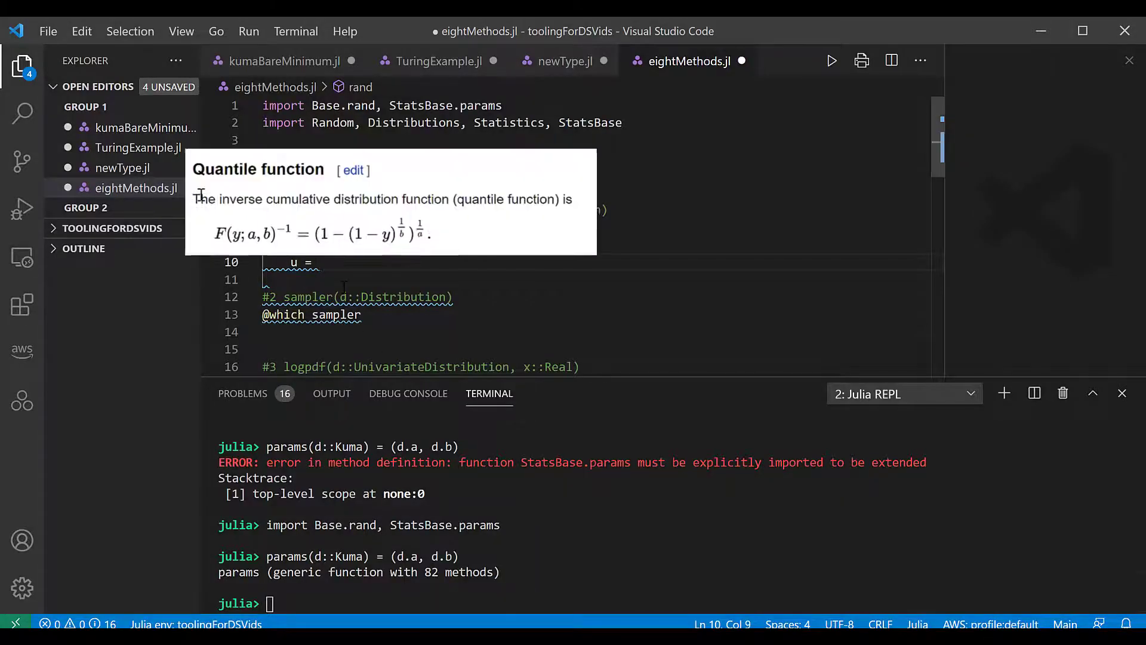
pyautogui.write('rand(rnd) #')
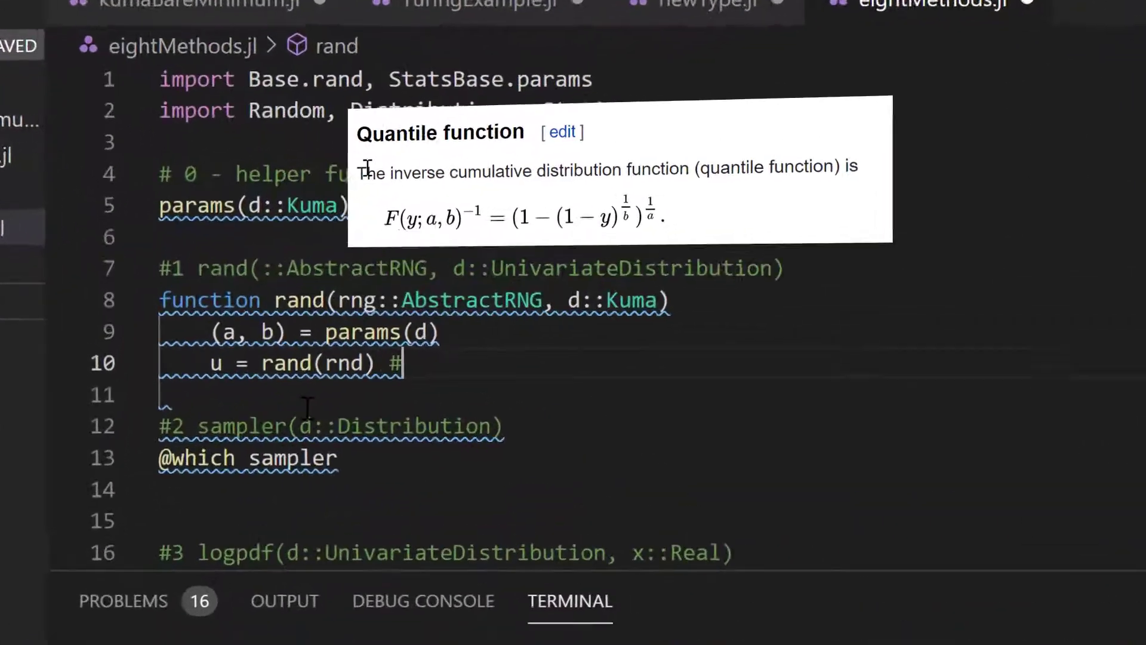
pyautogui.write(' get uniform rv for invers')
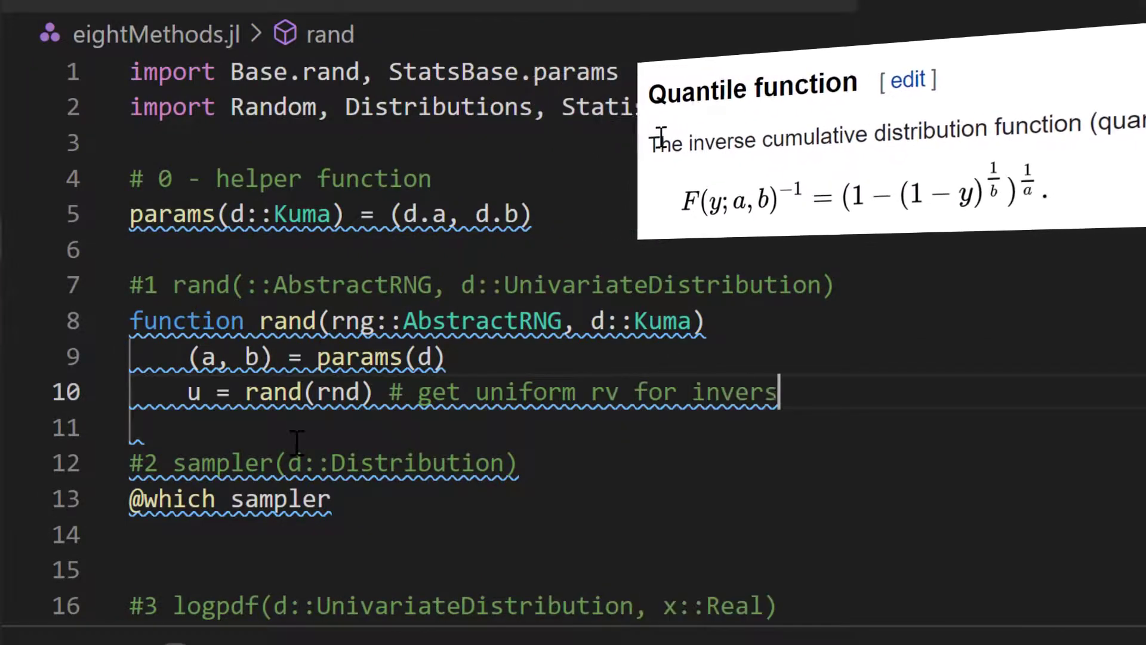
pyautogui.write('e transorm method')
pyautogui.press('Return')
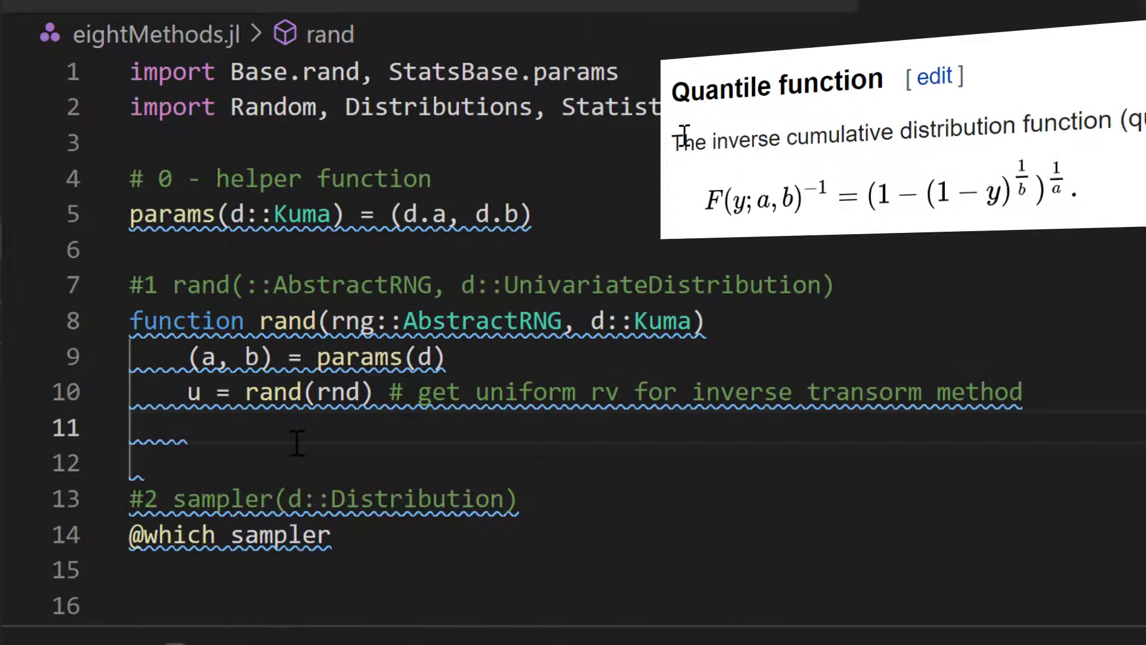
pyautogui.write('return 1 - ')
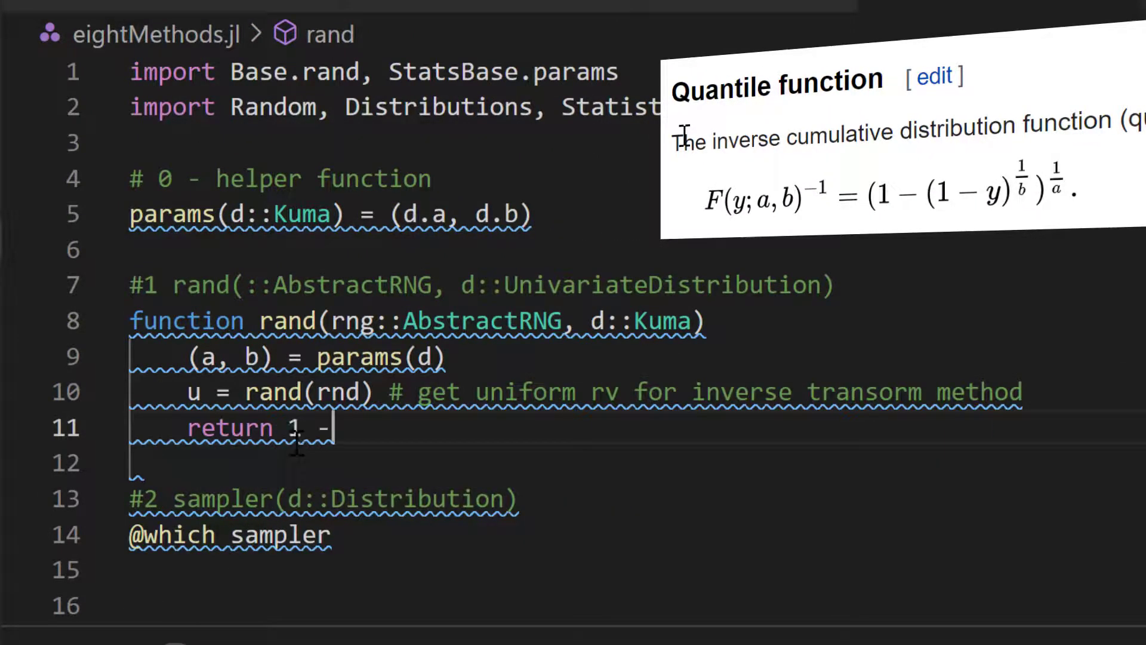
pyautogui.write('(1-u')
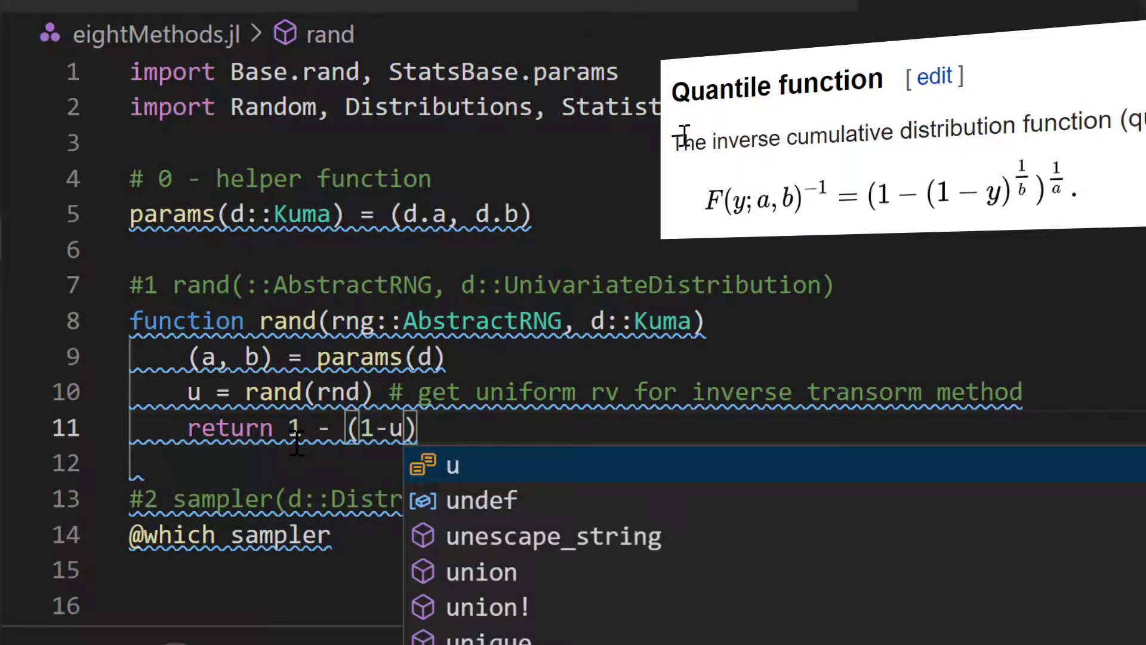
pyautogui.write(')^1/b')
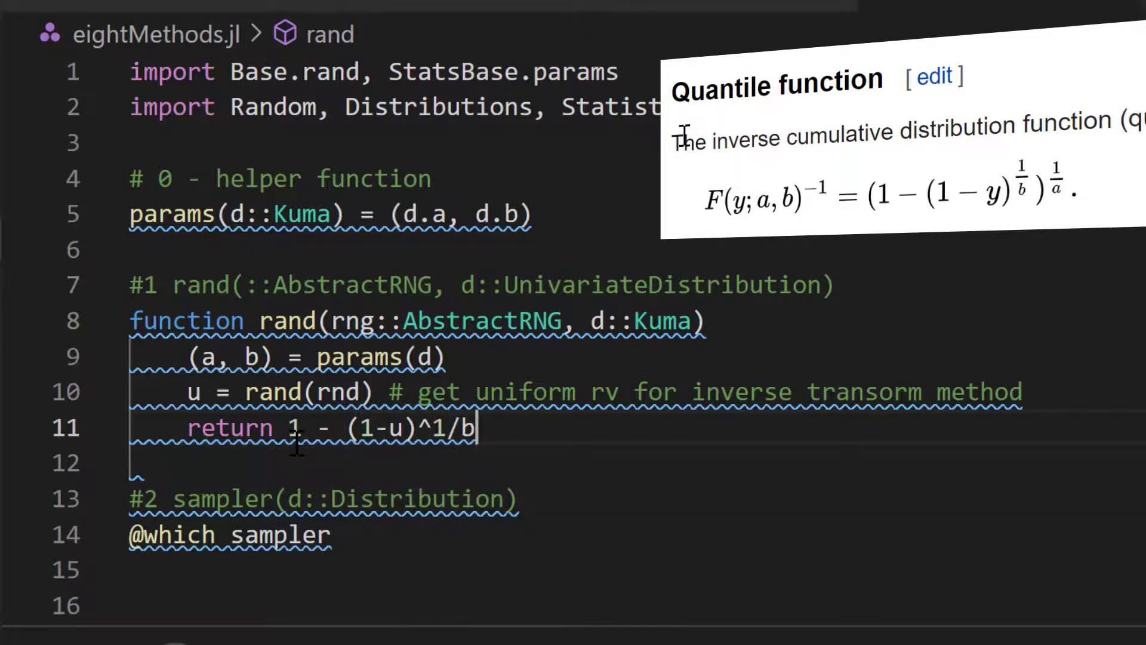
pyautogui.click(287, 428)
pyautogui.write('(')
pyautogui.click(543, 439)
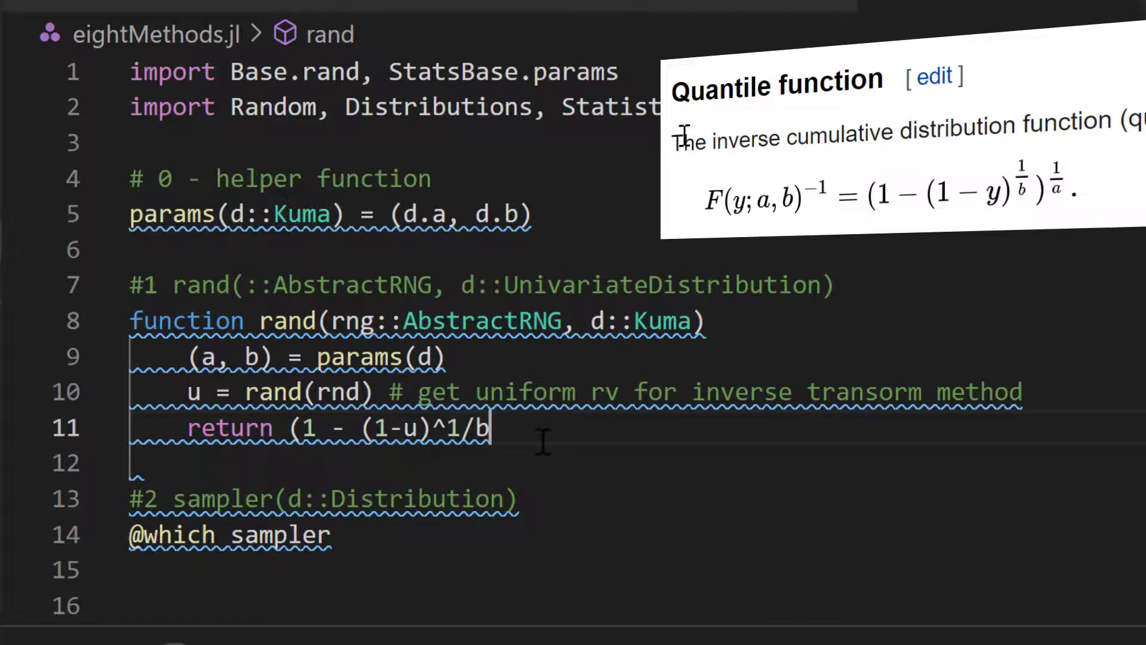
pyautogui.write(')')
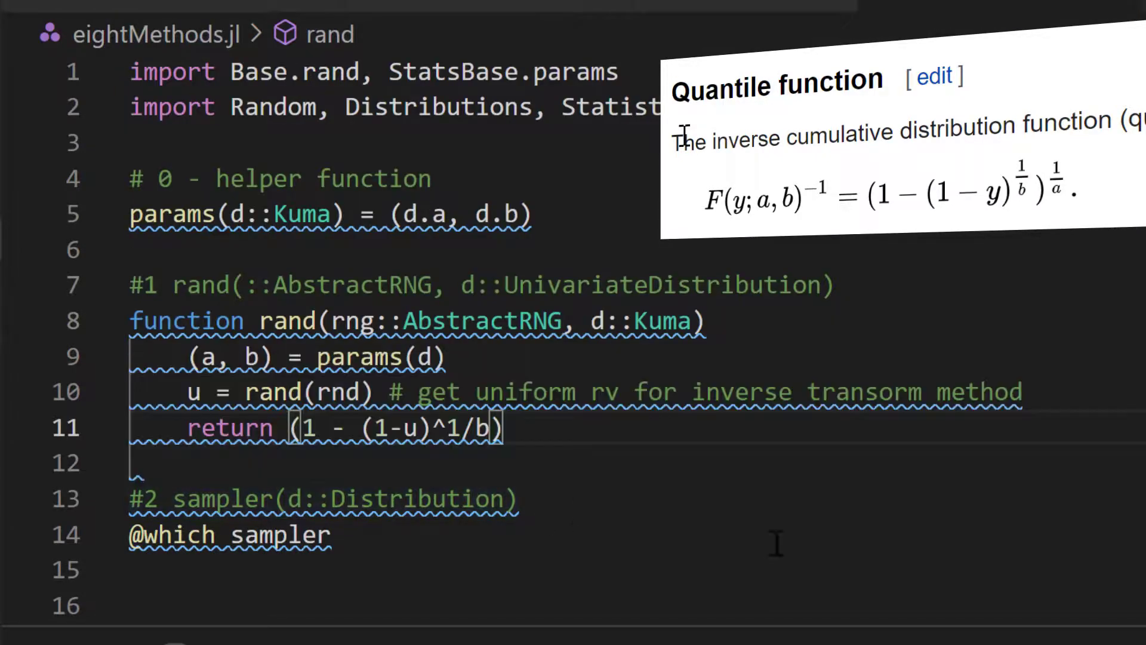
pyautogui.moveTo(448, 428); pyautogui.dragTo(493, 428)
pyautogui.write('(')
pyautogui.press('End')
pyautogui.write(')')
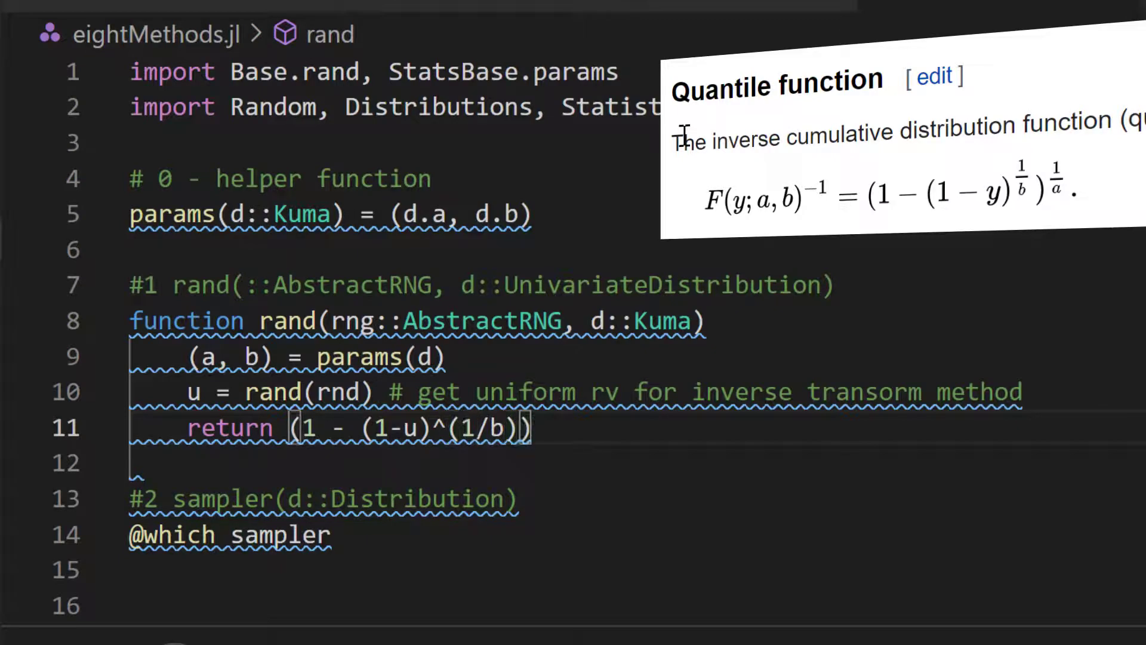
pyautogui.write('^')
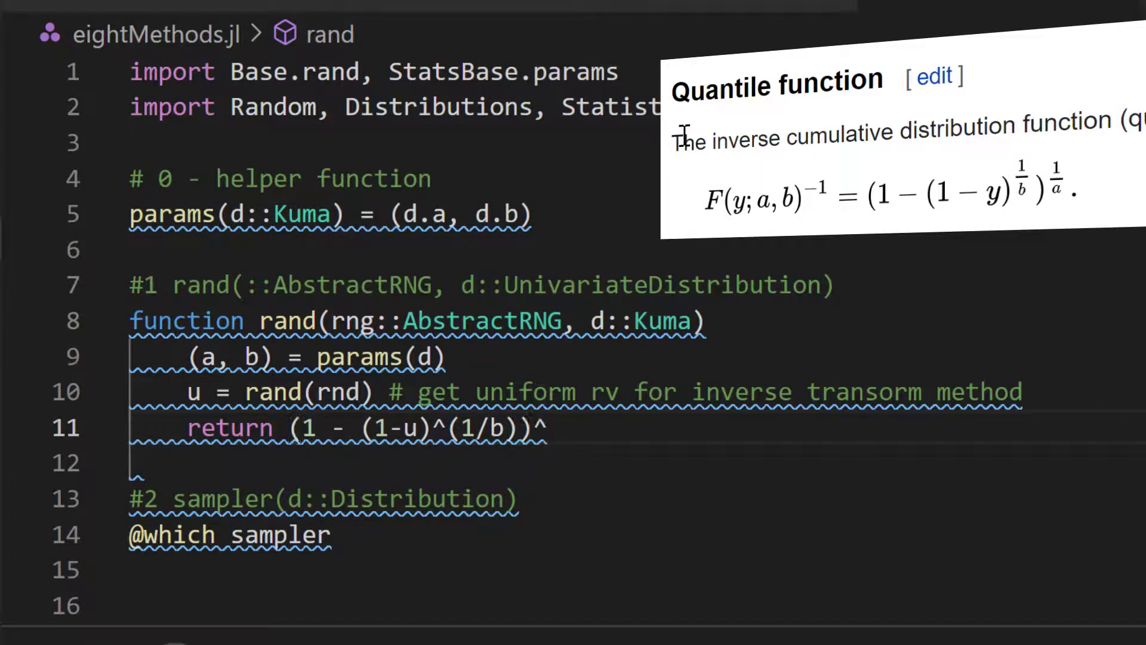
pyautogui.write('(1/a)) ')
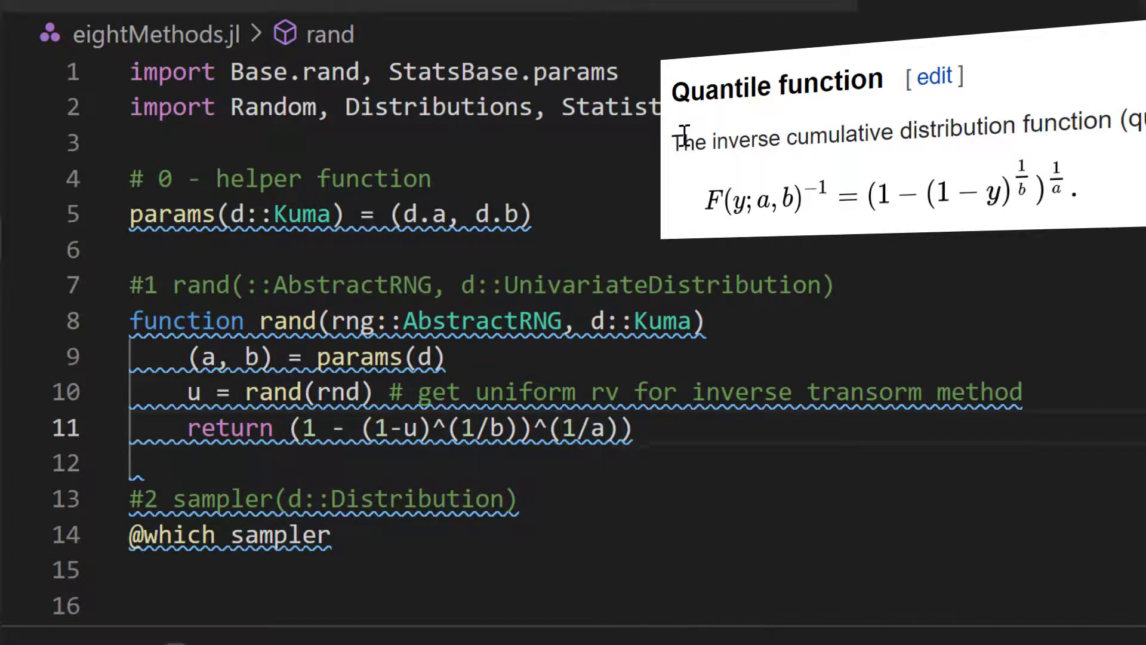
pyautogui.write('end')
pyautogui.press('Return')
pyautogui.press('Return')
pyautogui.press('Up')
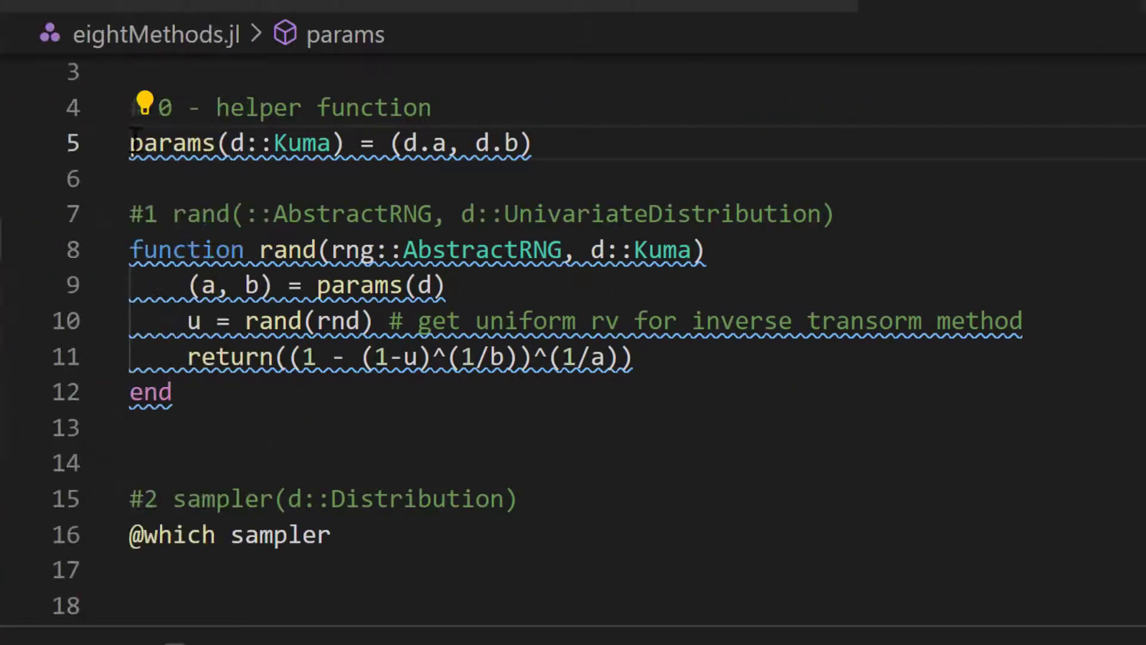
pyautogui.write('StatsBa')
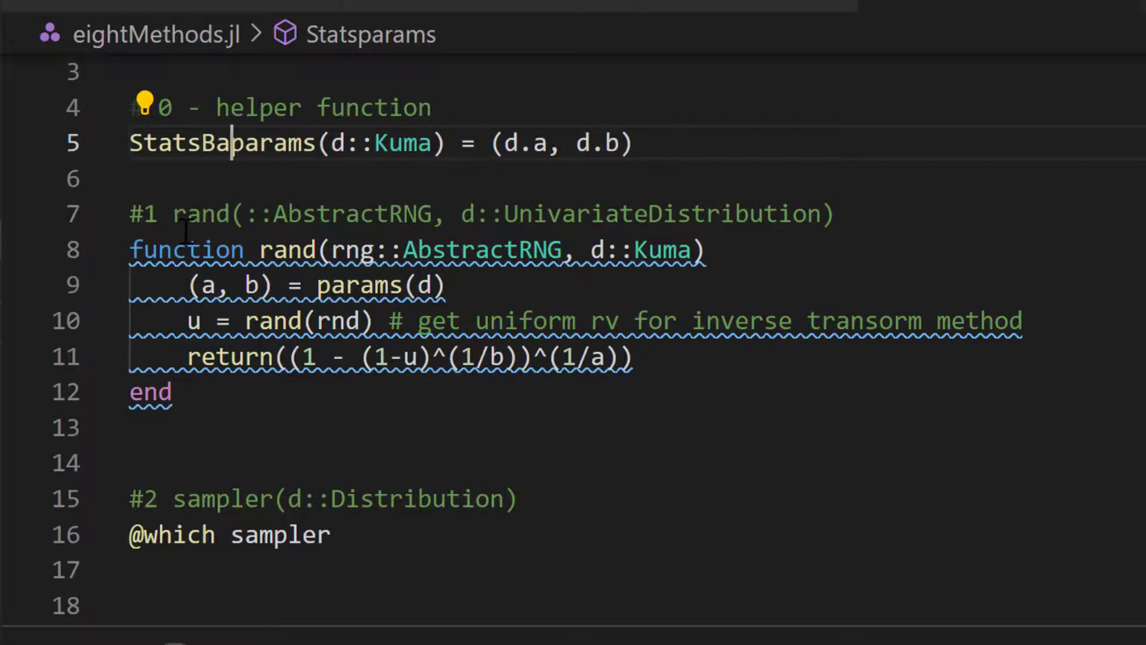
pyautogui.write('se.')
# Step: Qualify the method names as StatsBase.params and Base.rand
pyautogui.click(208, 285)
pyautogui.moveTo(824, 176)
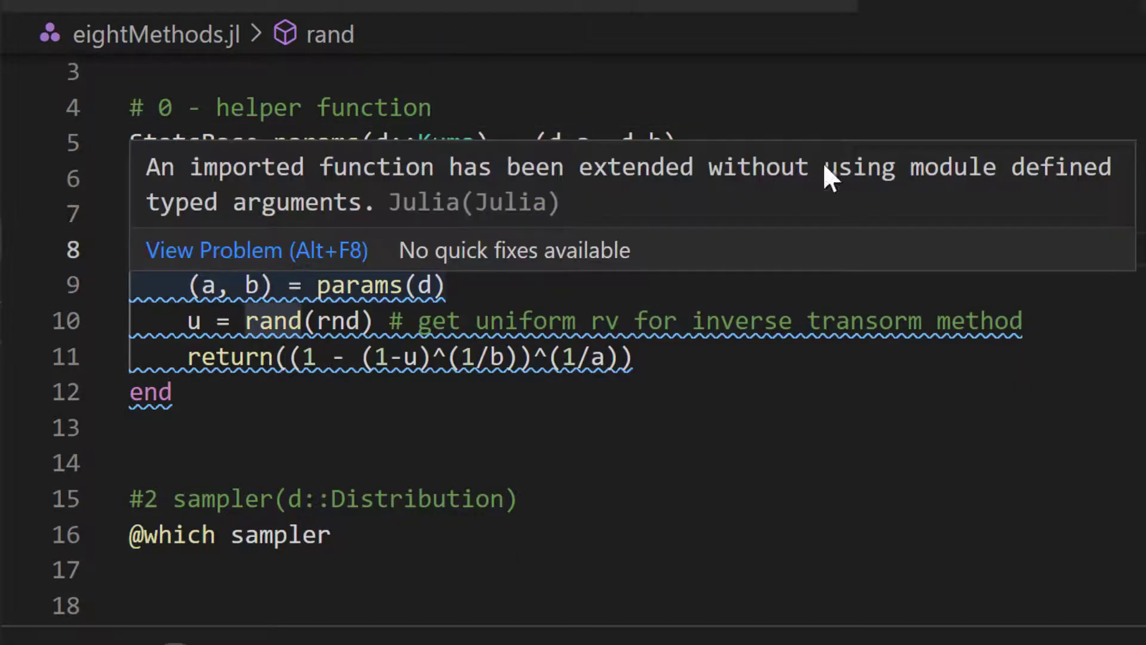
pyautogui.click(259, 250)
pyautogui.write('Base.')
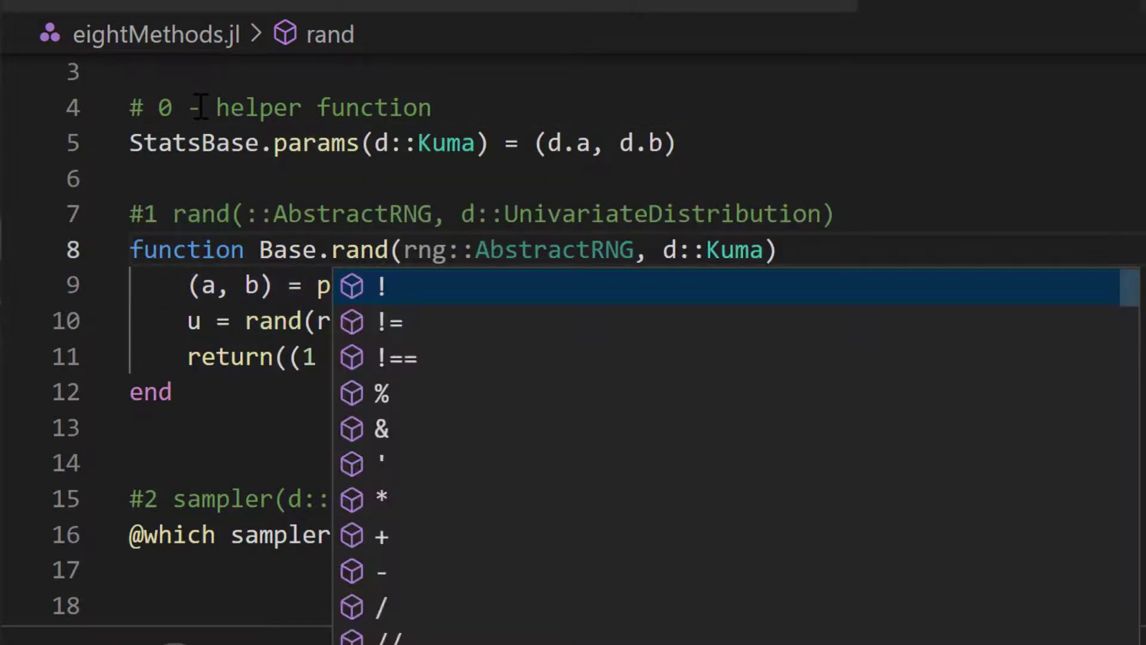
pyautogui.click(889, 236)
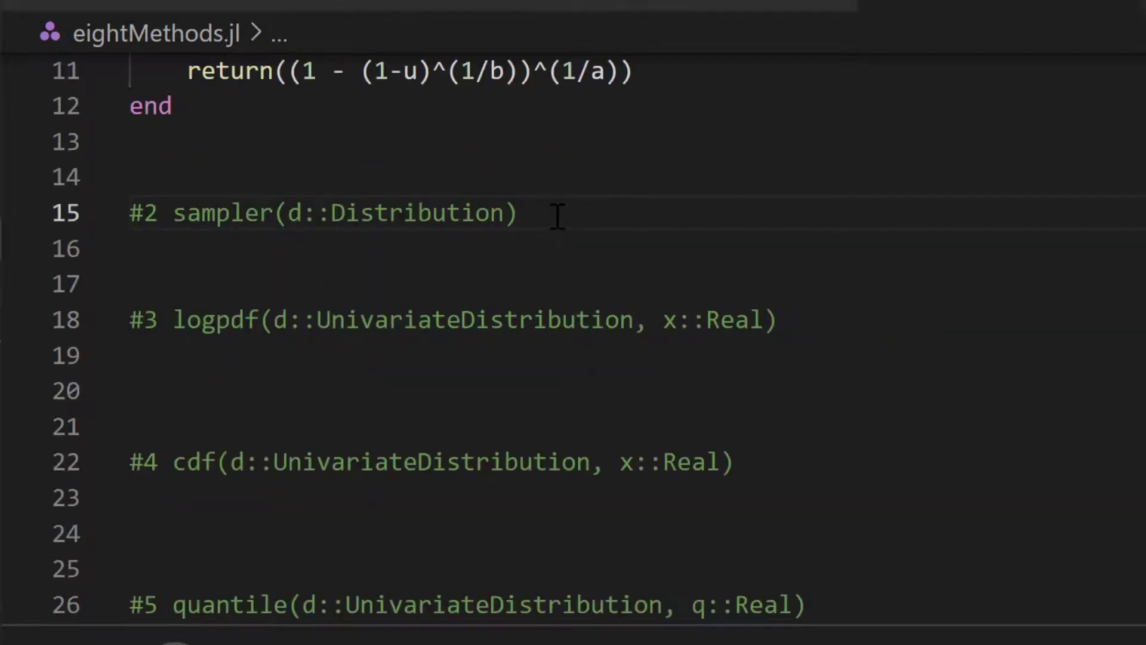
# Step: Define Distributions.sampler(rng::AbstractRNG, d::Kuma) = Base.rand(rng, d::Kuma) under the #2 comment
pyautogui.press('Return')
pyautogui.write('Distributions.sampler')
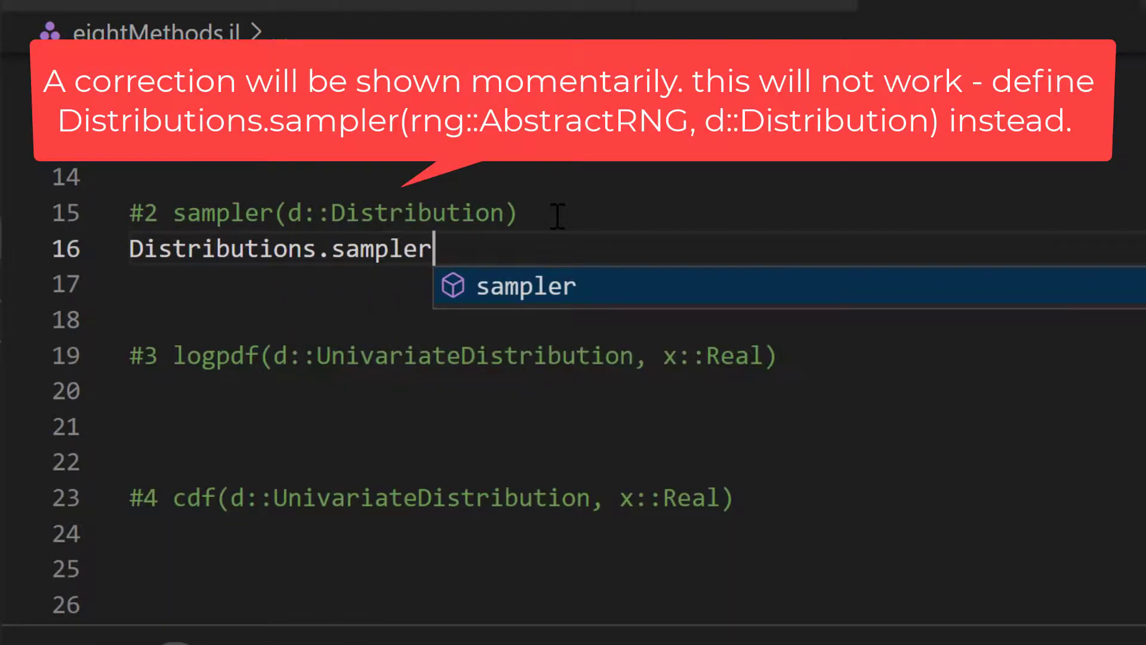
pyautogui.write('(d::Kuma')
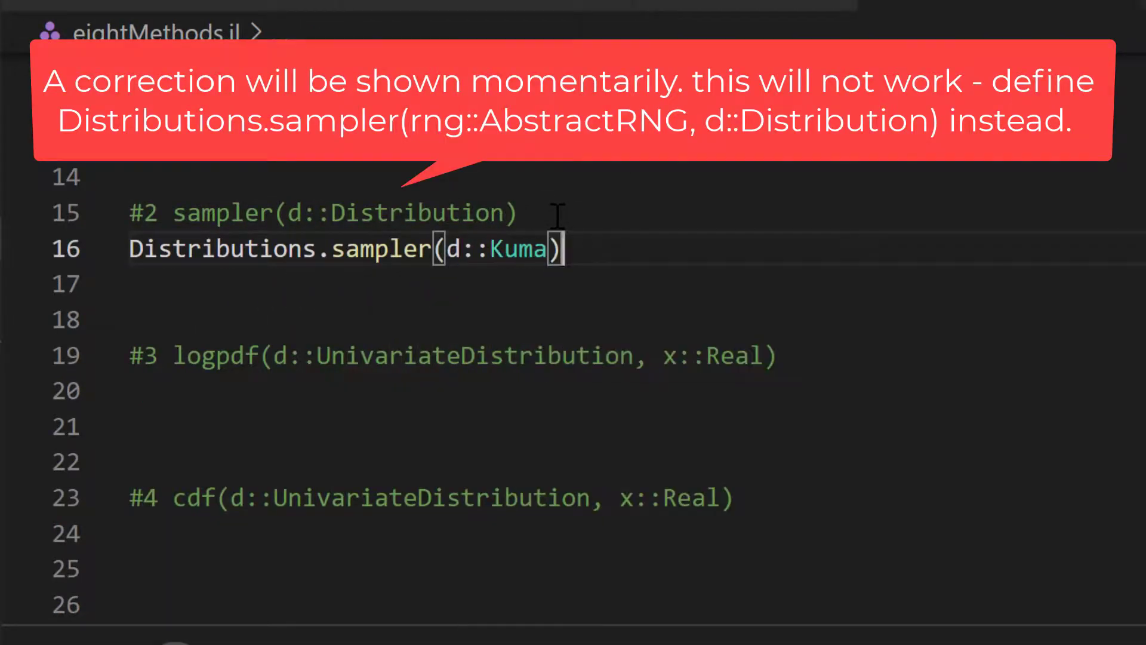
pyautogui.press('End')
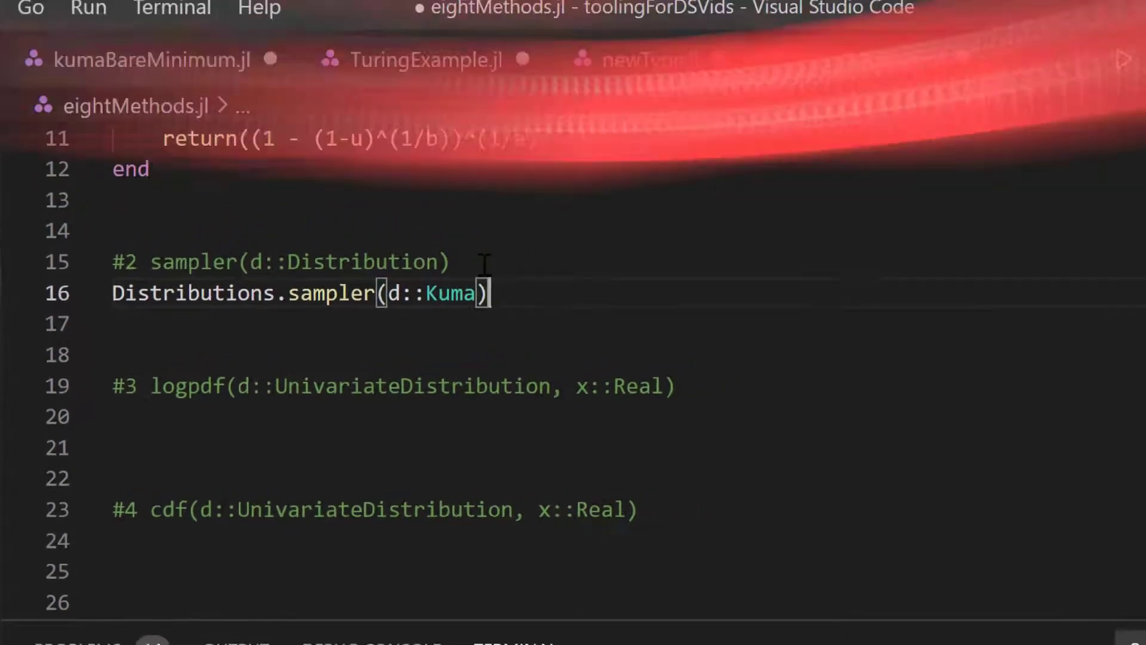
pyautogui.write('=')
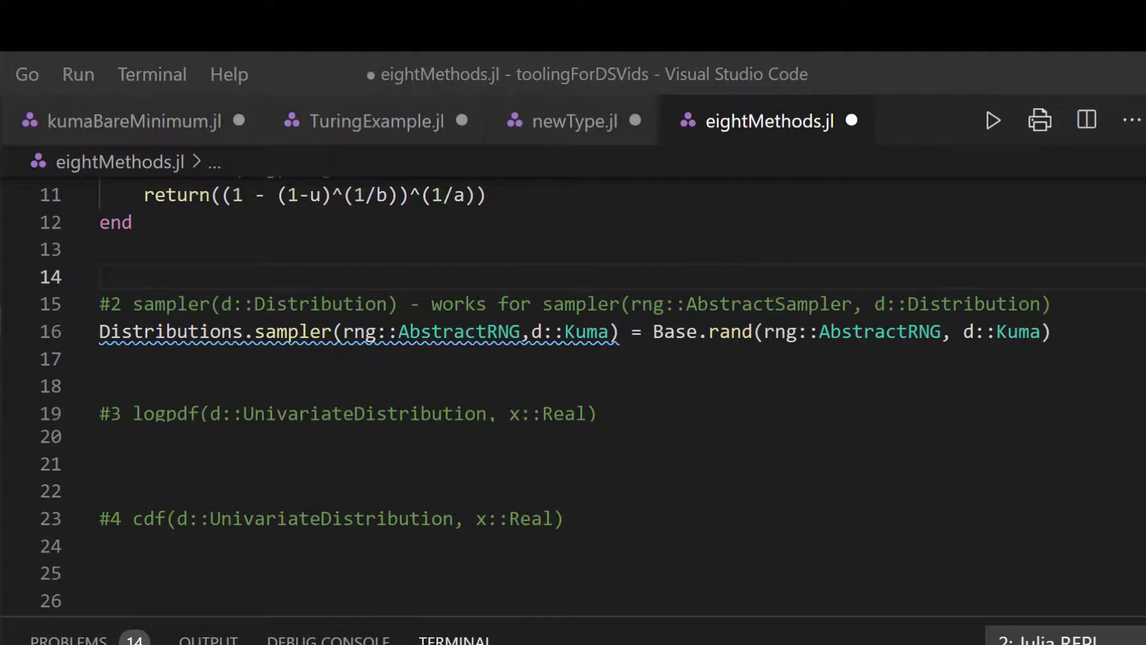
pyautogui.keyDown('alt'); pyautogui.click(376, 440); pyautogui.keyUp('alt')
pyautogui.write('function D')
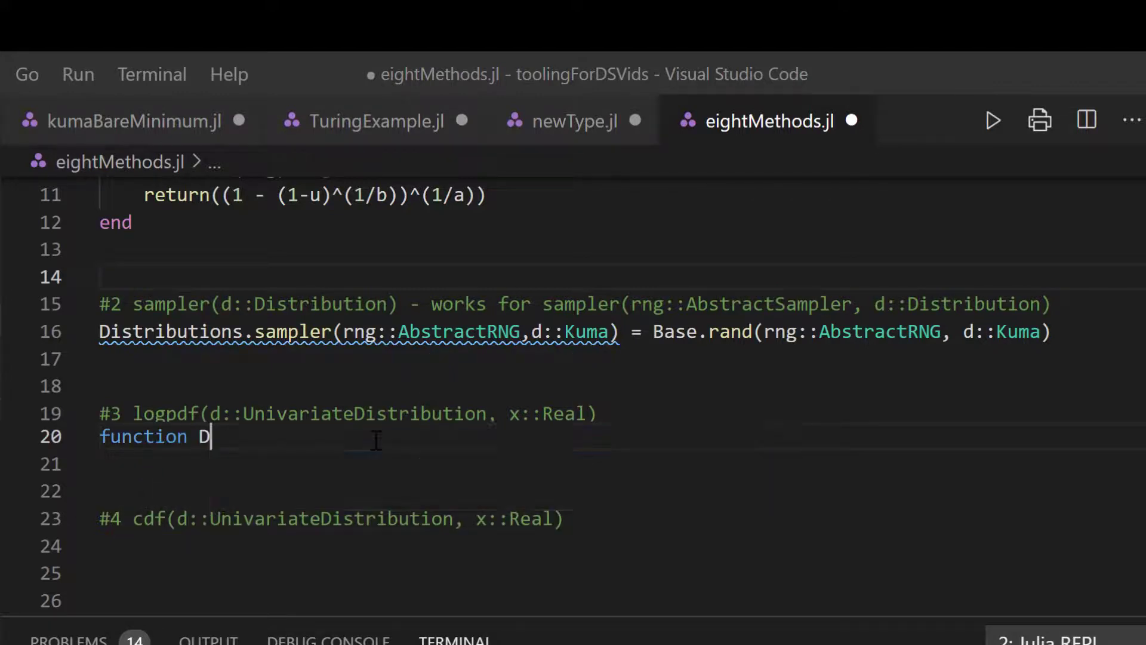
pyautogui.write('istributions.pdf(d::')
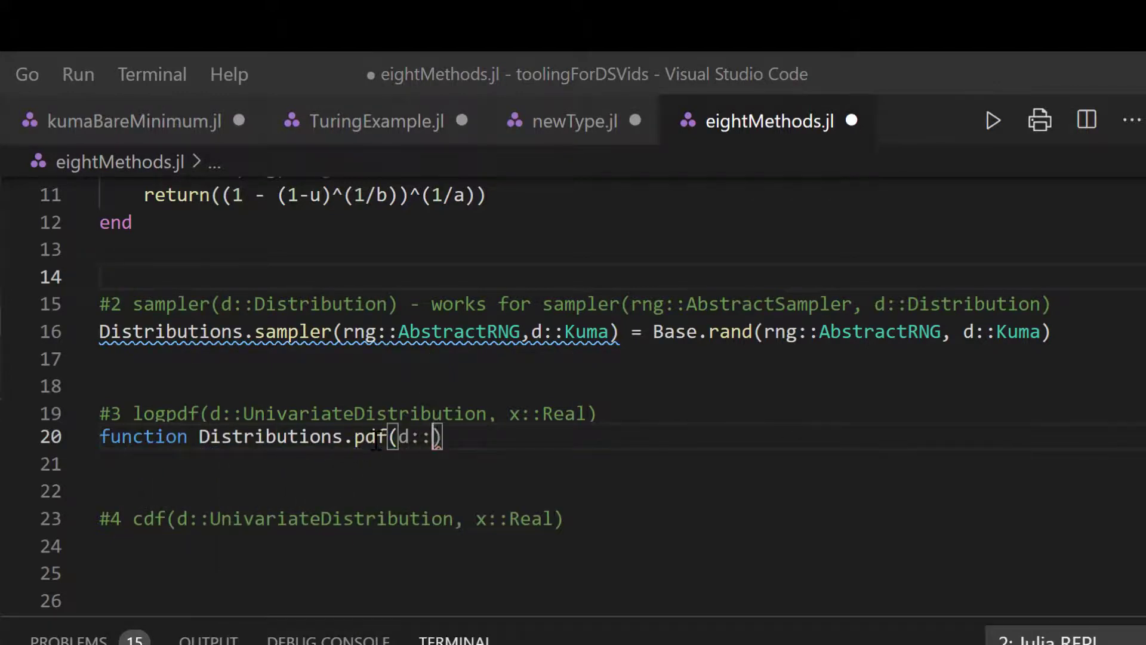
pyautogui.write('Kuma{T}, x')
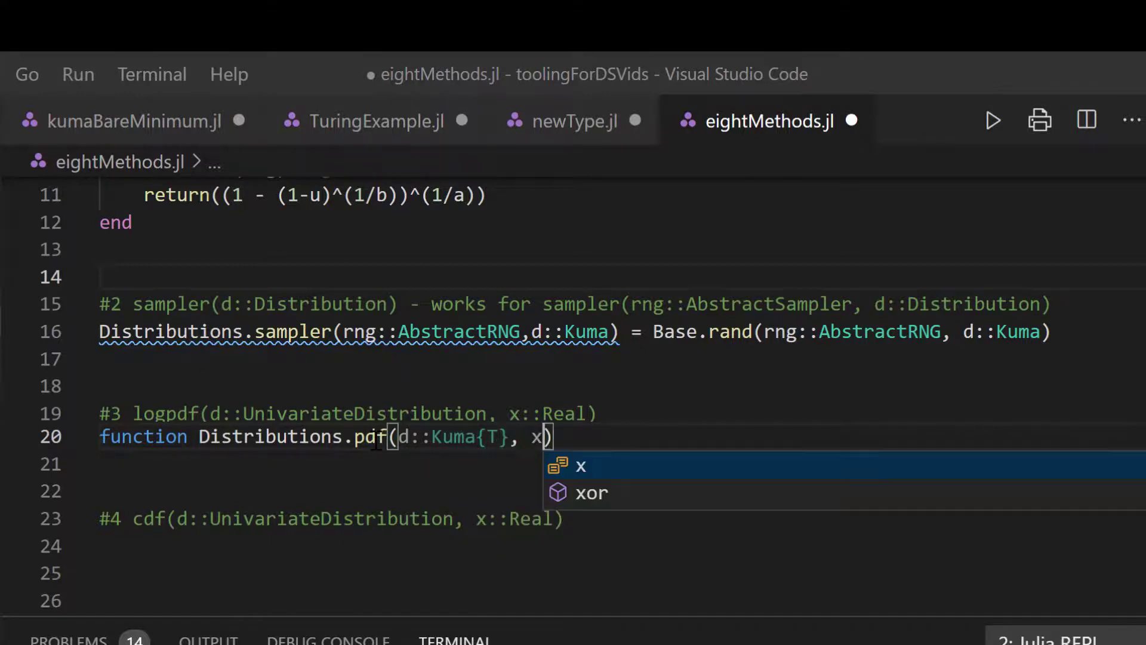
pyautogui.write('::Real)')
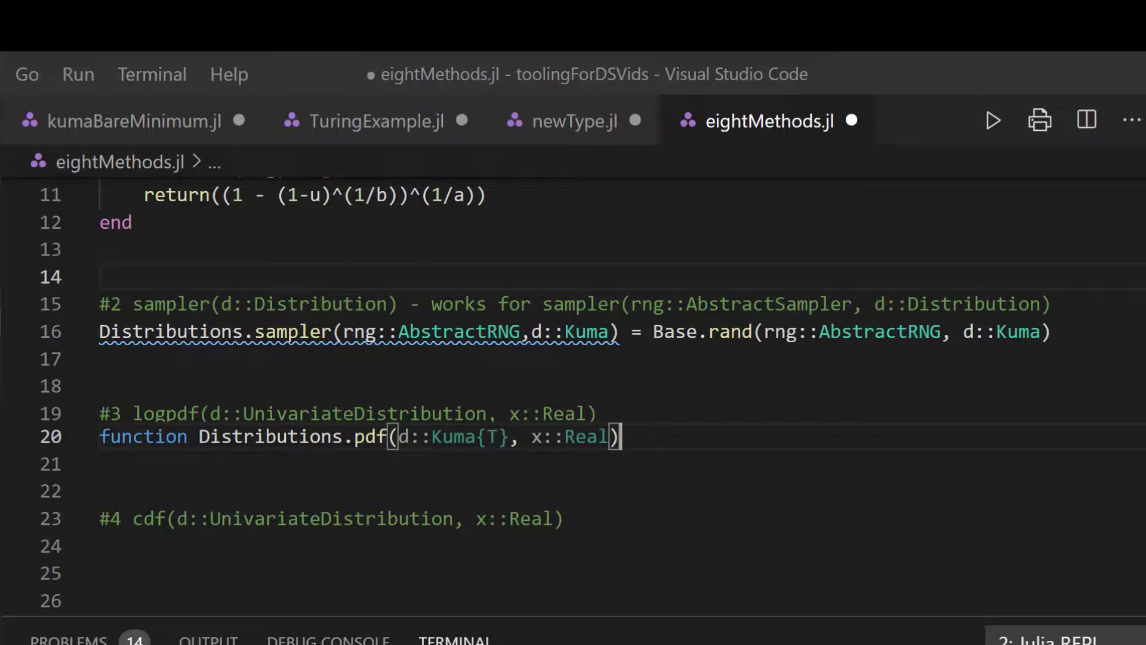
pyautogui.write(' where {T')
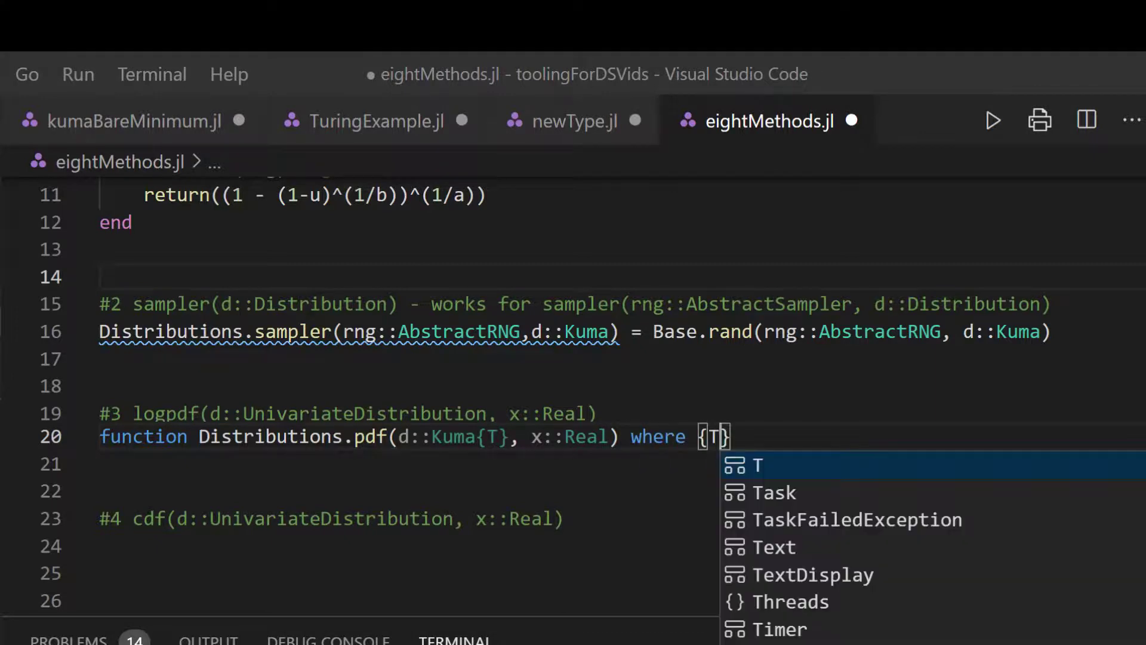
pyautogui.write('<:Real')
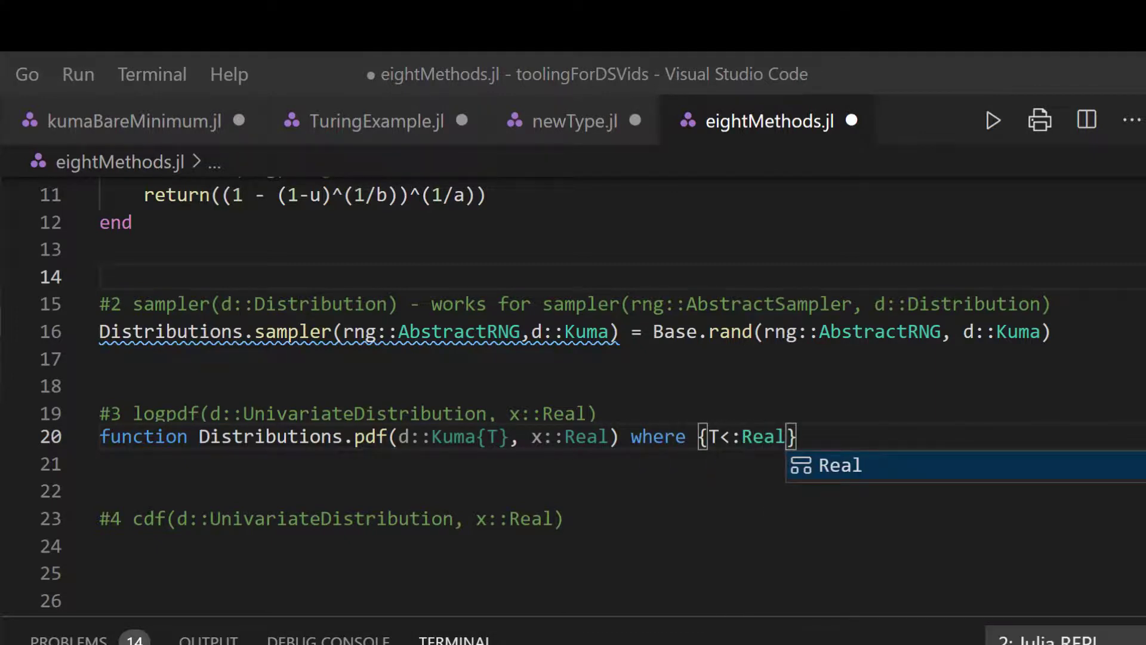
pyautogui.write('}')
# Step: Begin the Kuma{T} pdf method with params(d) and an if x<=0 branch returning zero(T)
pyautogui.press('Return')
pyautogui.write('(')
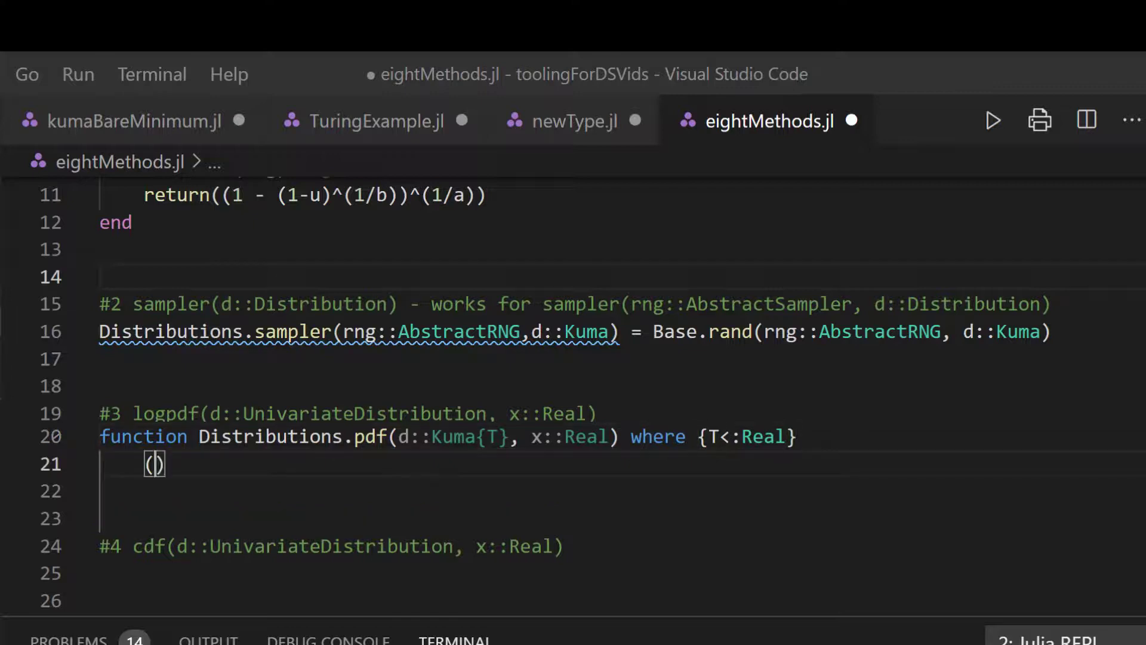
pyautogui.write('a, b) = params')
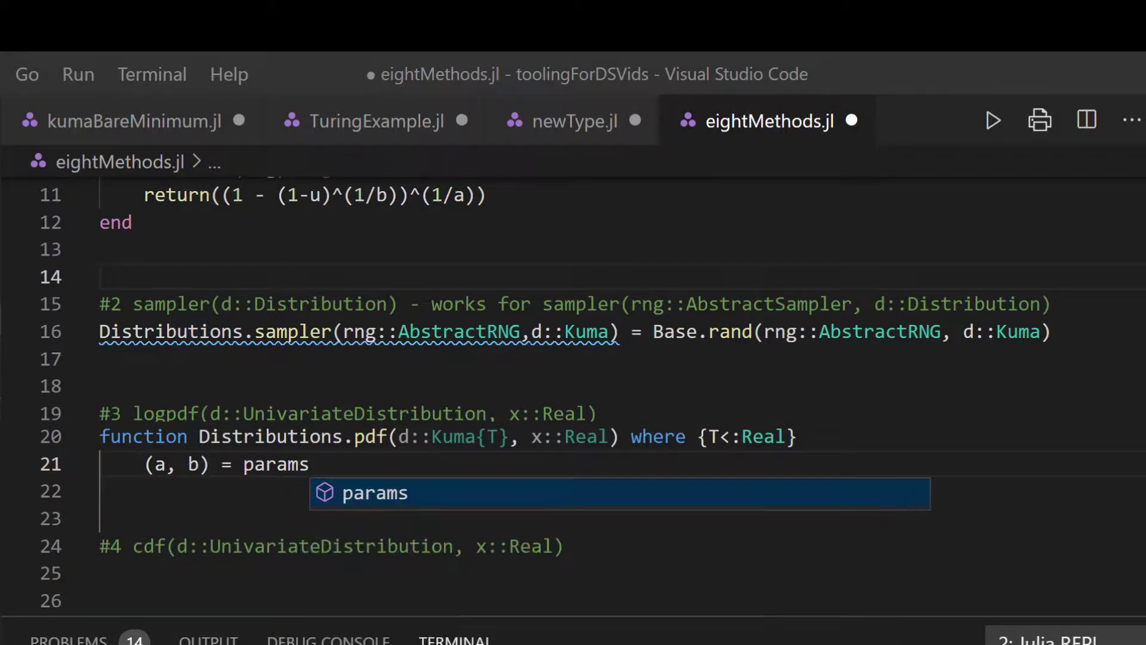
pyautogui.write('(d)')
pyautogui.press('Return')
pyautogui.write('if ')
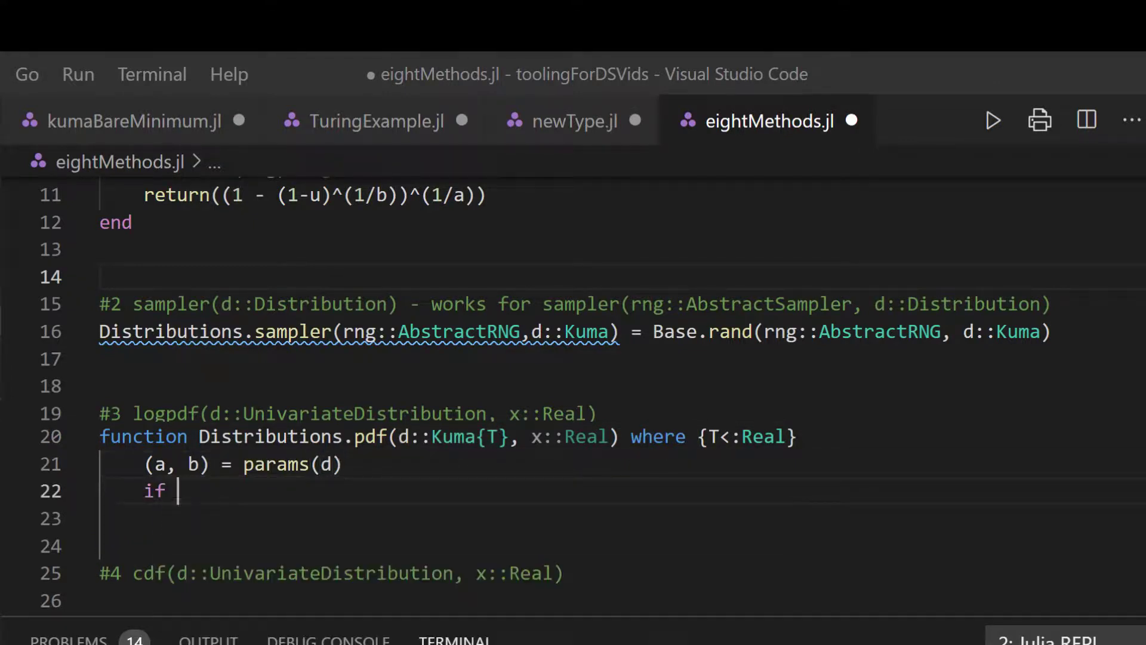
pyautogui.write('x<= 0')
pyautogui.press('Return')
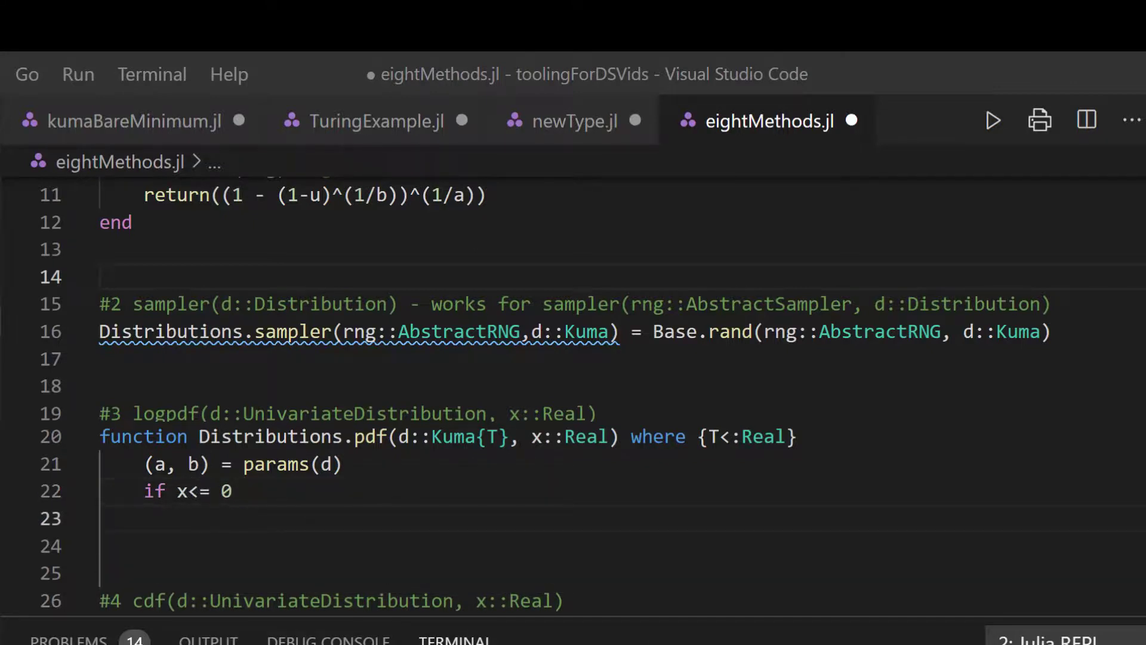
pyautogui.write('return zero(T')
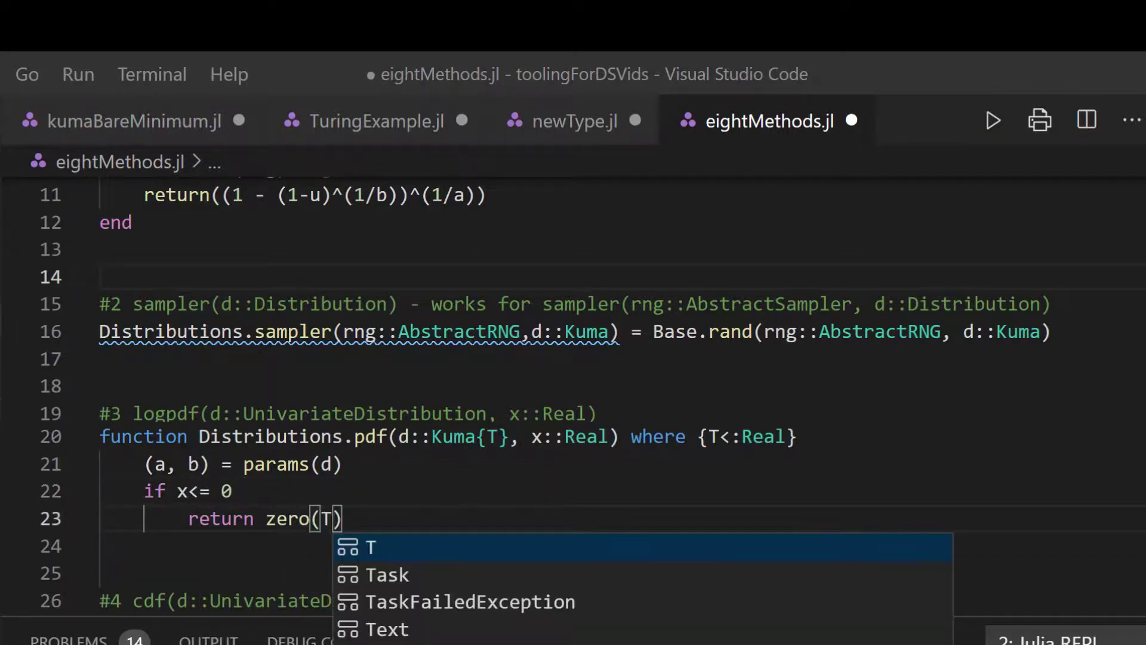
pyautogui.write(')) ## equivalent of ')
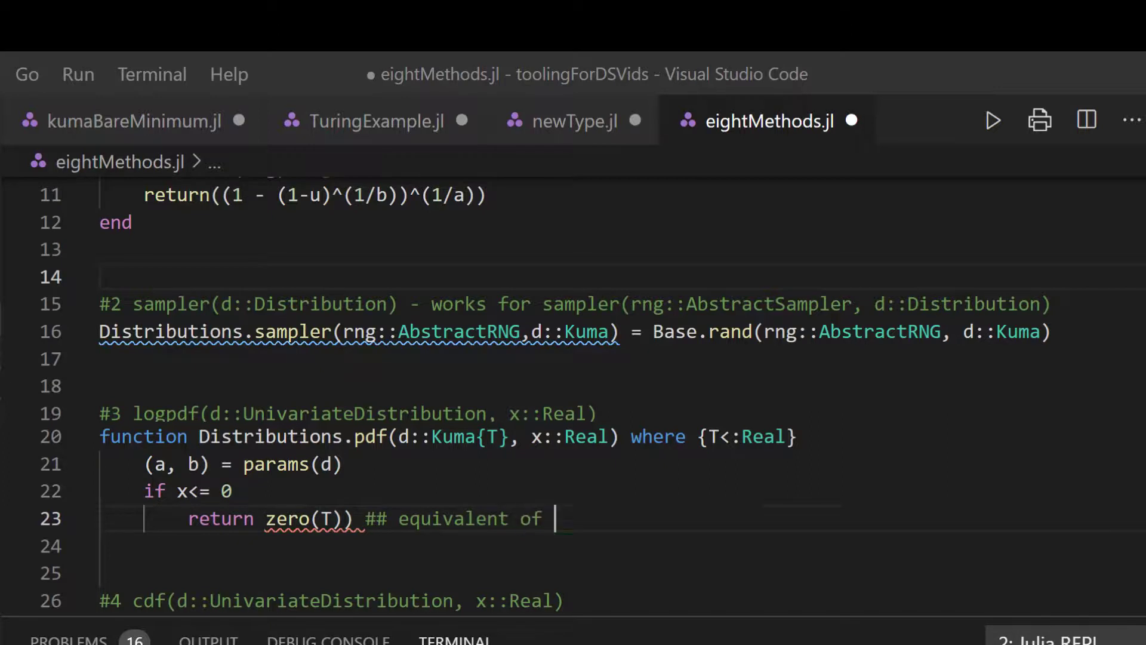
pyautogui.write('zero for type T')
pyautogui.press('Down')
pyautogui.press('Return')
pyautogui.press('Return')
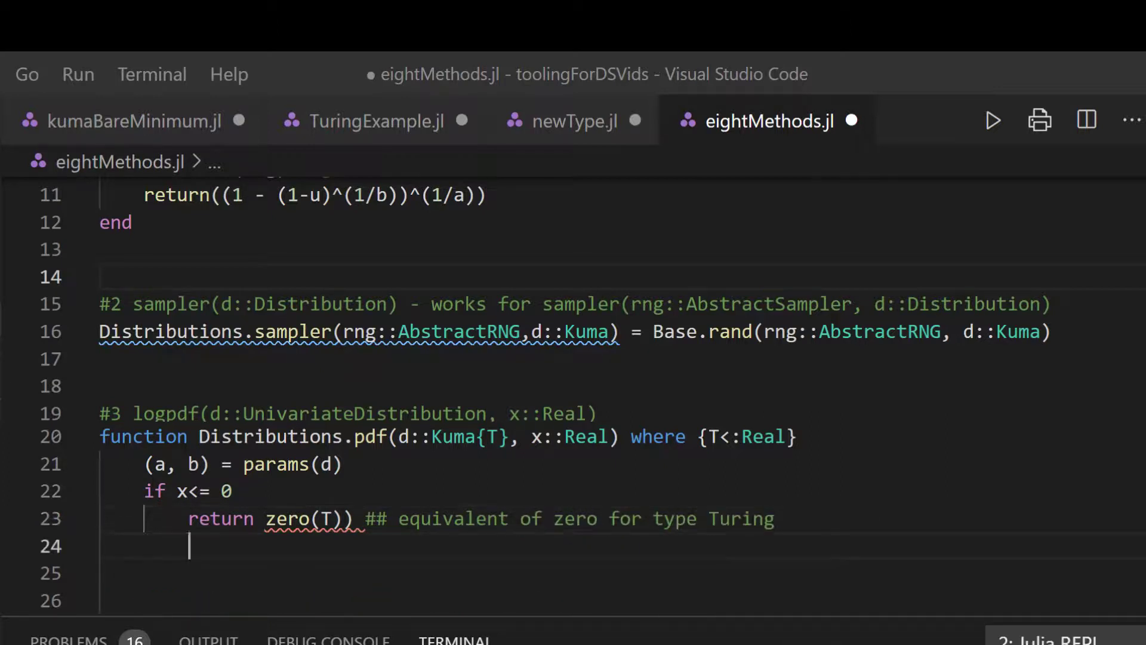
pyautogui.press('BackSpace')
pyautogui.press('BackSpace')
pyautogui.press('BackSpace')
pyautogui.press('BackSpace')
pyautogui.press('BackSpace')
pyautogui.press('Return')
pyautogui.write('elseif x>')
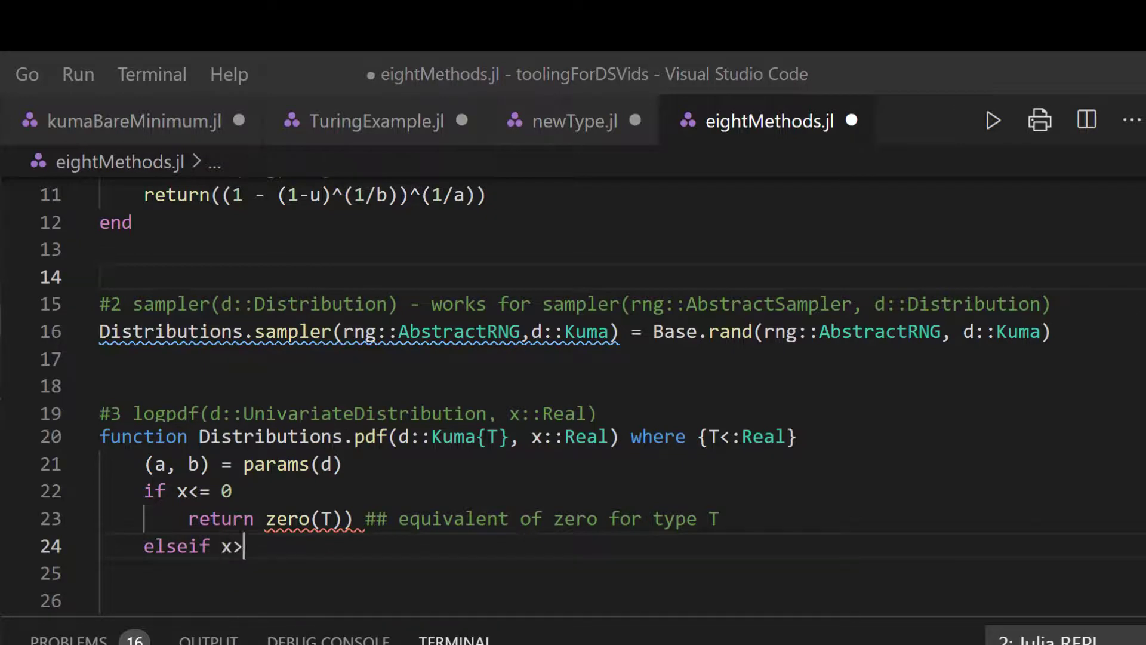
pyautogui.write('=1')
# Step: Add the elseif x>=1 branch returning zero(T), then open the else branch
pyautogui.press('Return')
pyautogui.write('return z')
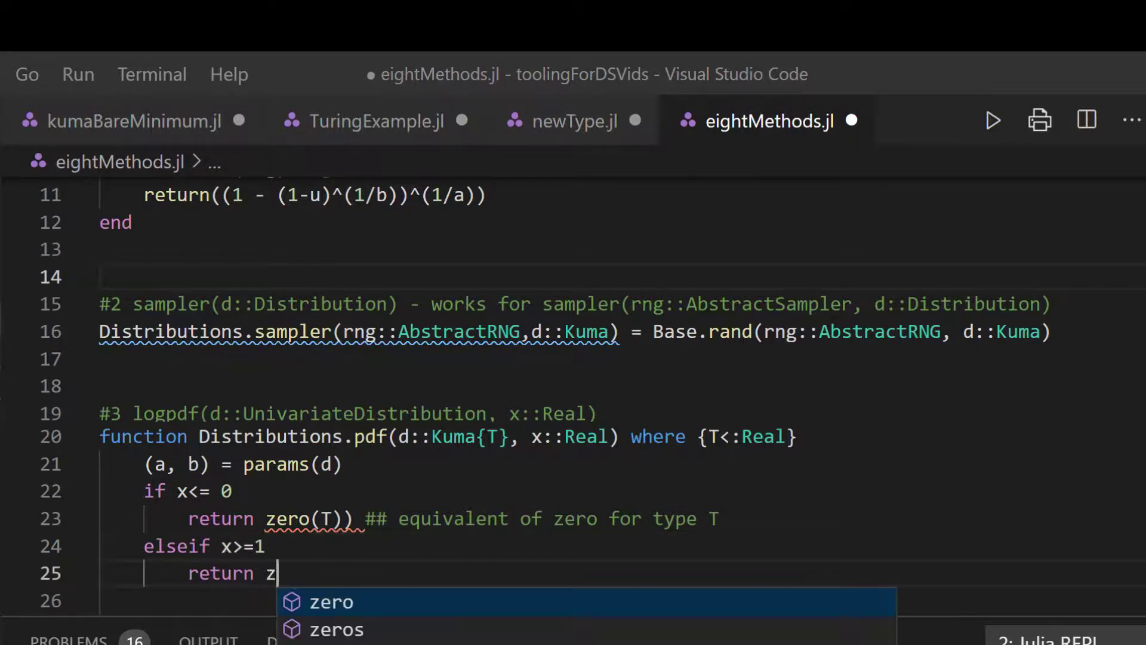
pyautogui.write('ero(T')
pyautogui.press('Escape')
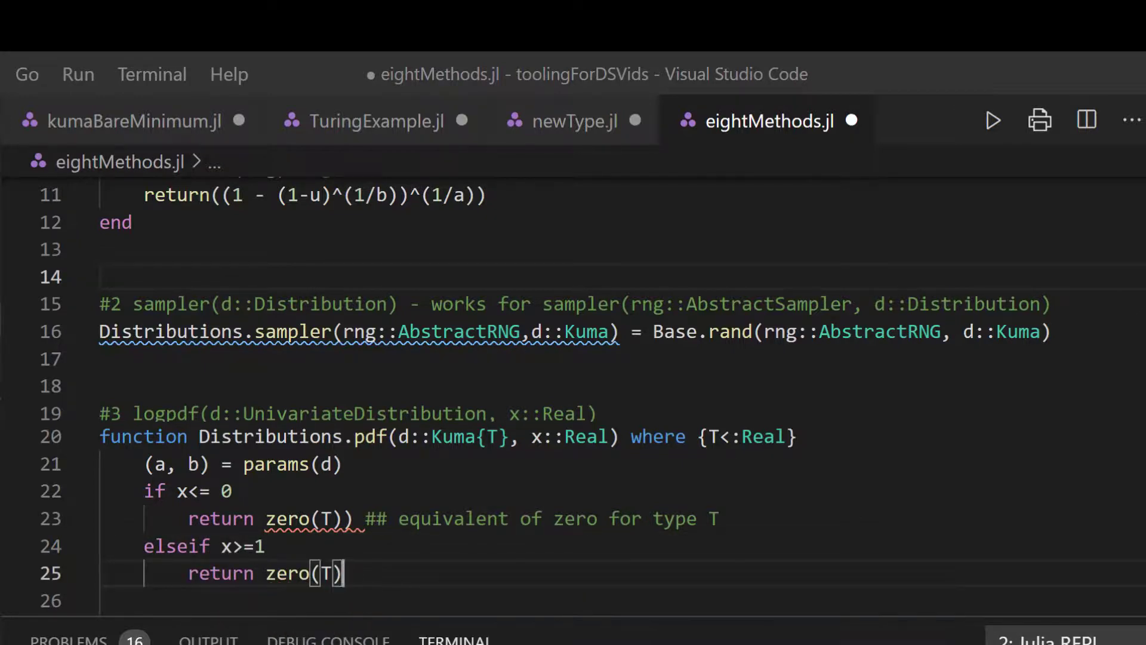
pyautogui.press('Up')
pyautogui.press('Up')
pyautogui.press('Delete')
pyautogui.press('Up')
pyautogui.press('Up')
pyautogui.press('Up')
pyautogui.click(429, 568)
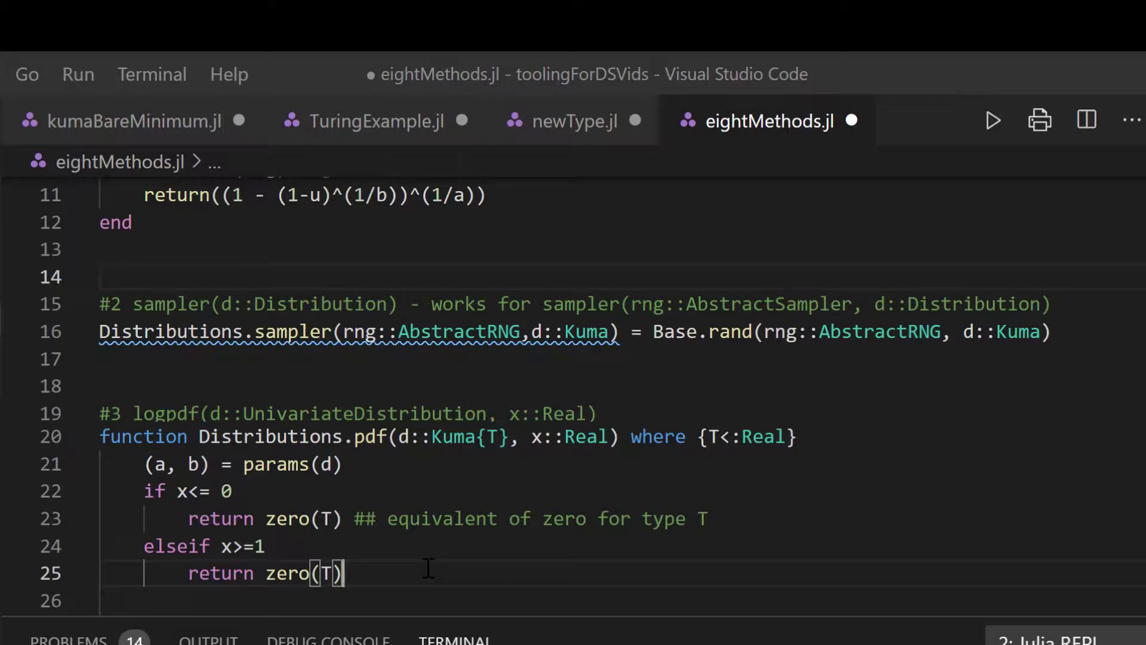
pyautogui.press('Return')
pyautogui.write('lse')
pyautogui.press('Return')
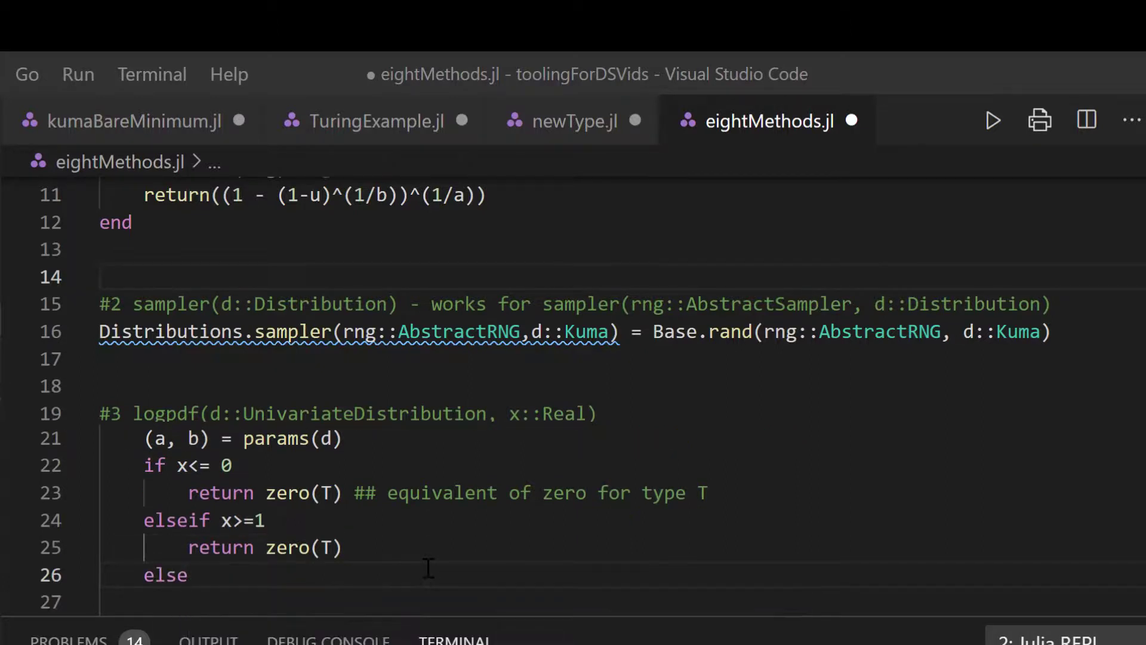
pyautogui.press('Return')
pyautogui.write('return(')
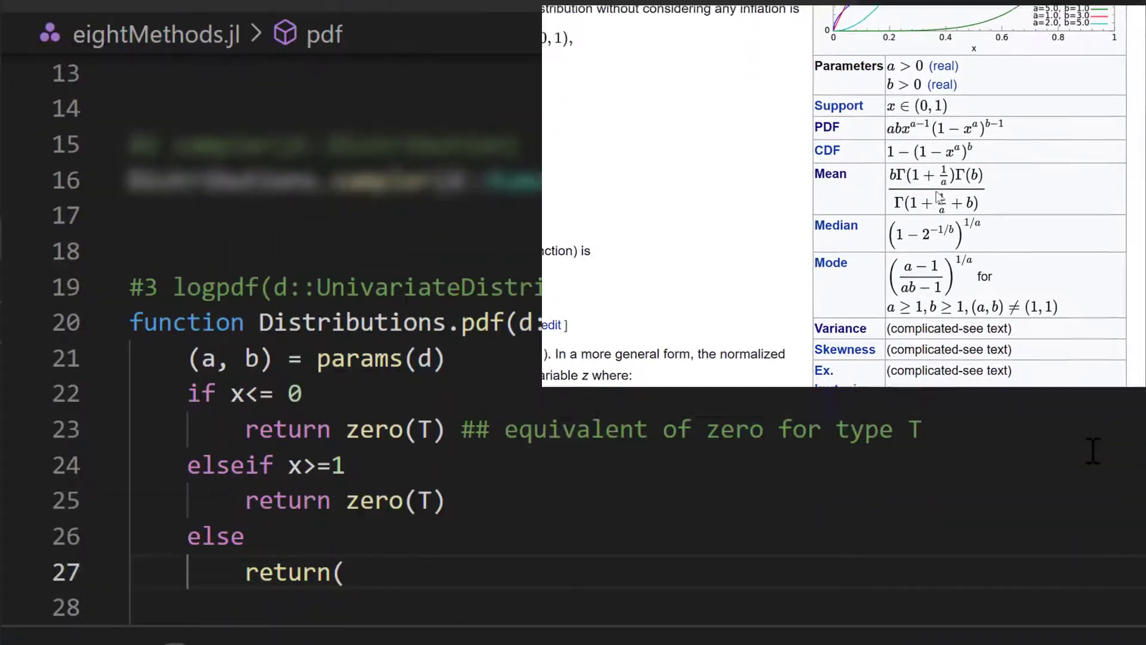
pyautogui.write('a*b*x')
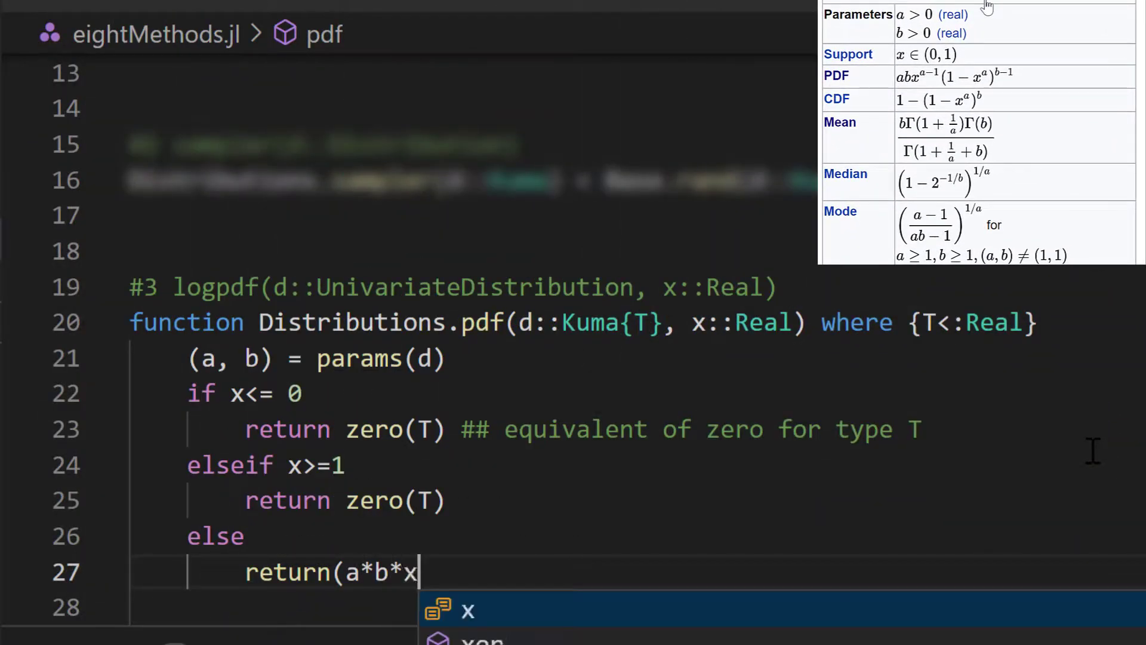
pyautogui.write('^(a-1)')
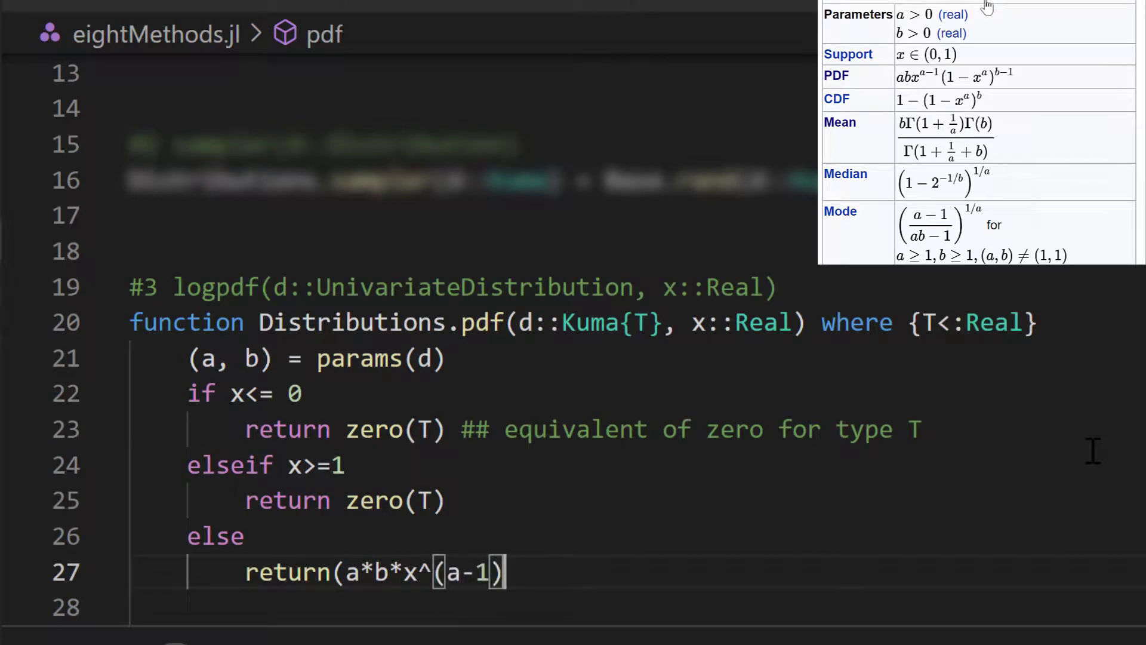
pyautogui.write('*(1-x')
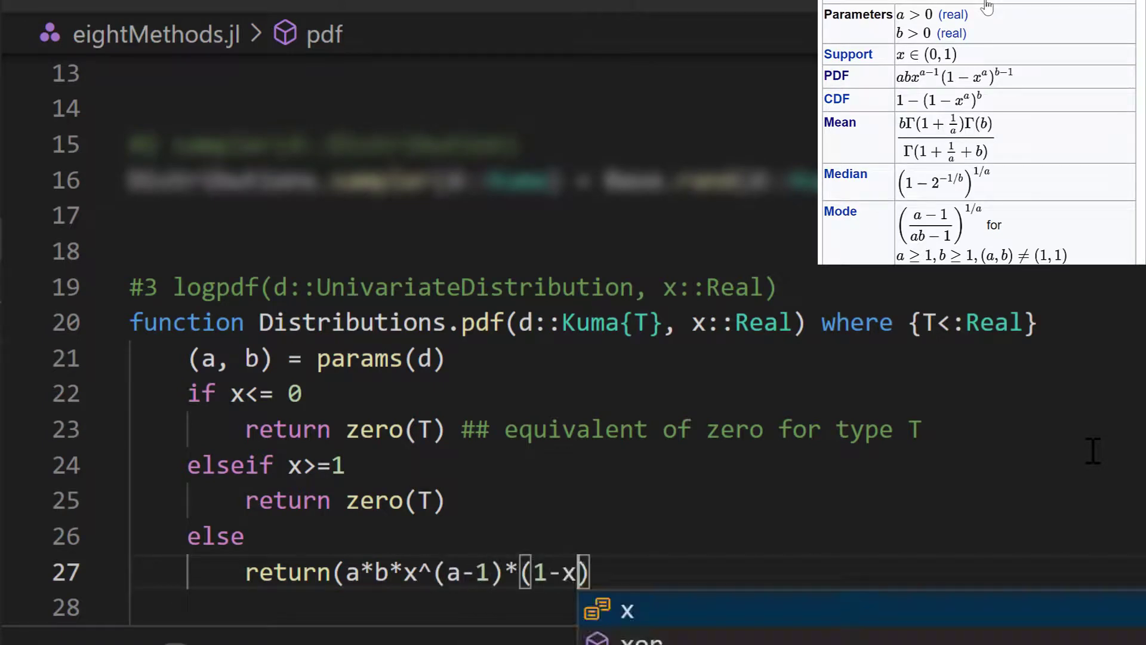
pyautogui.write('^a)^9')
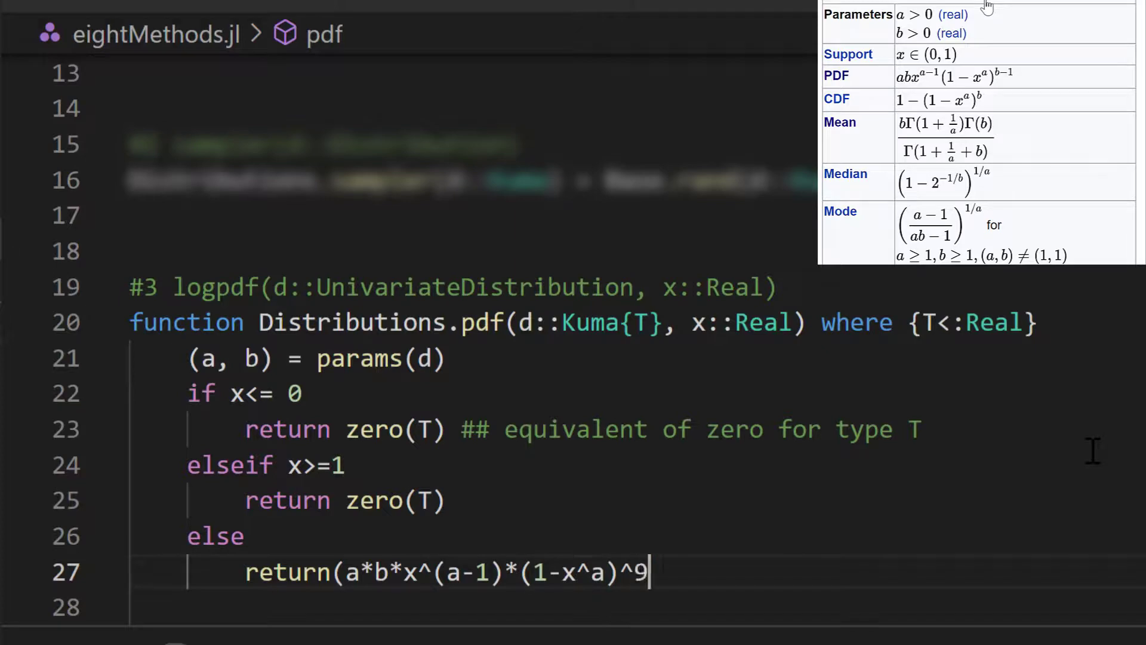
pyautogui.write('b-1')
# Step: Return a*b*x^(a-1)*(1-x^a)^(b-1) under else, add both end lines, and evaluate
pyautogui.press('BackSpace')
pyautogui.press('BackSpace')
pyautogui.press('BackSpace')
pyautogui.write('(b')
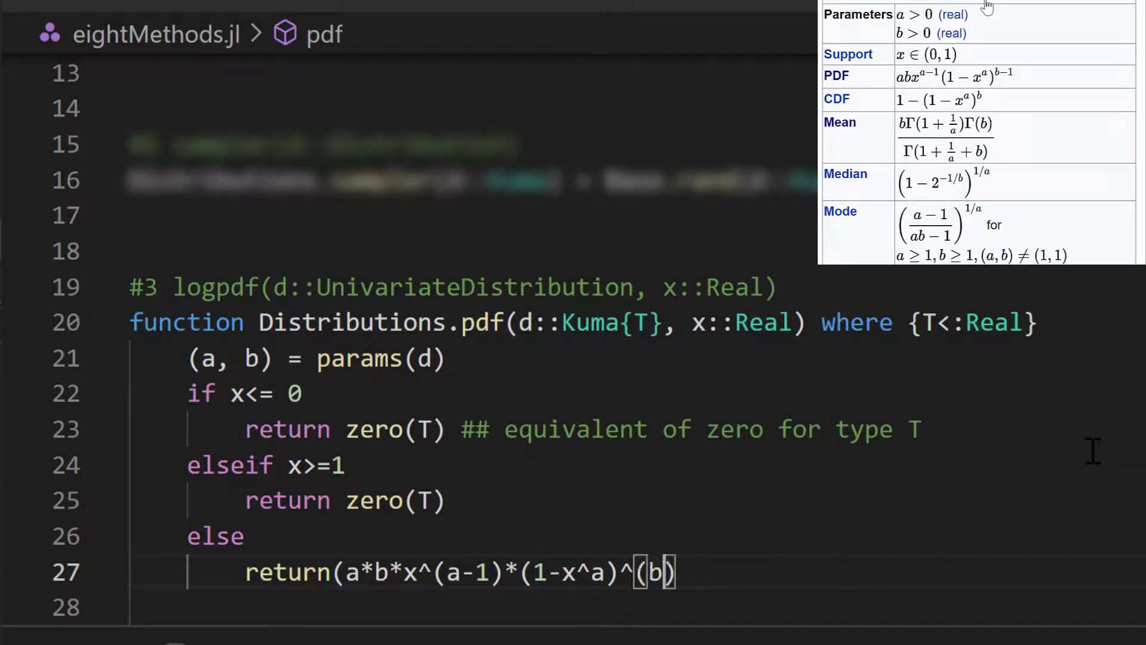
pyautogui.write('-1))')
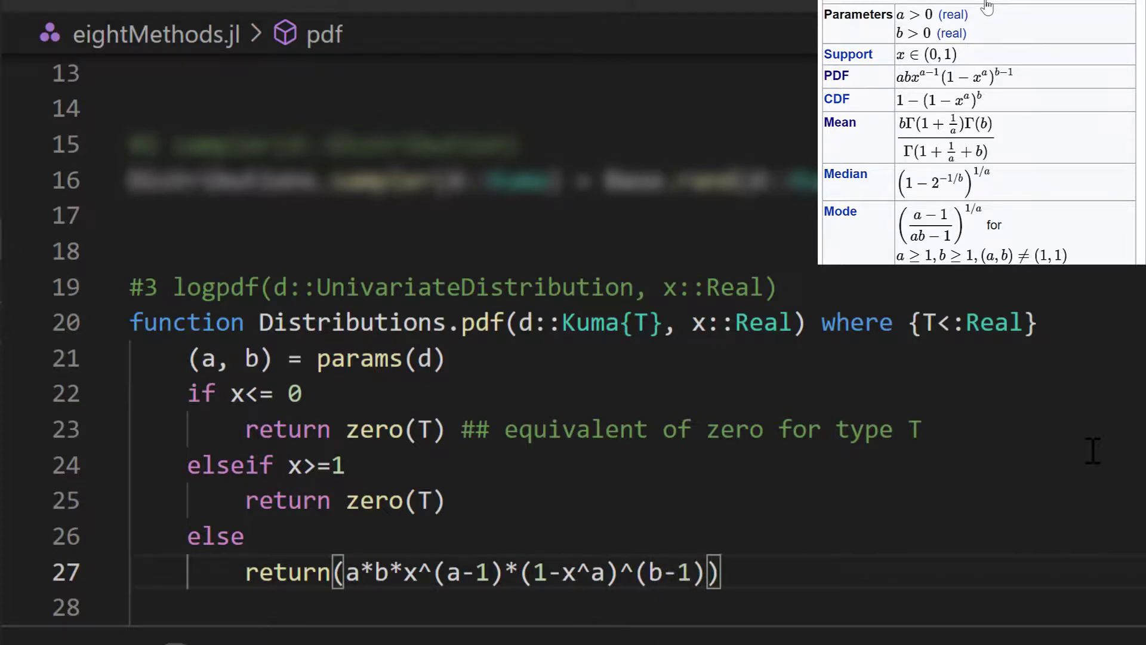
pyautogui.press('Return')
pyautogui.write('end')
pyautogui.press('Return')
pyautogui.press('BackSpace')
pyautogui.write('e')
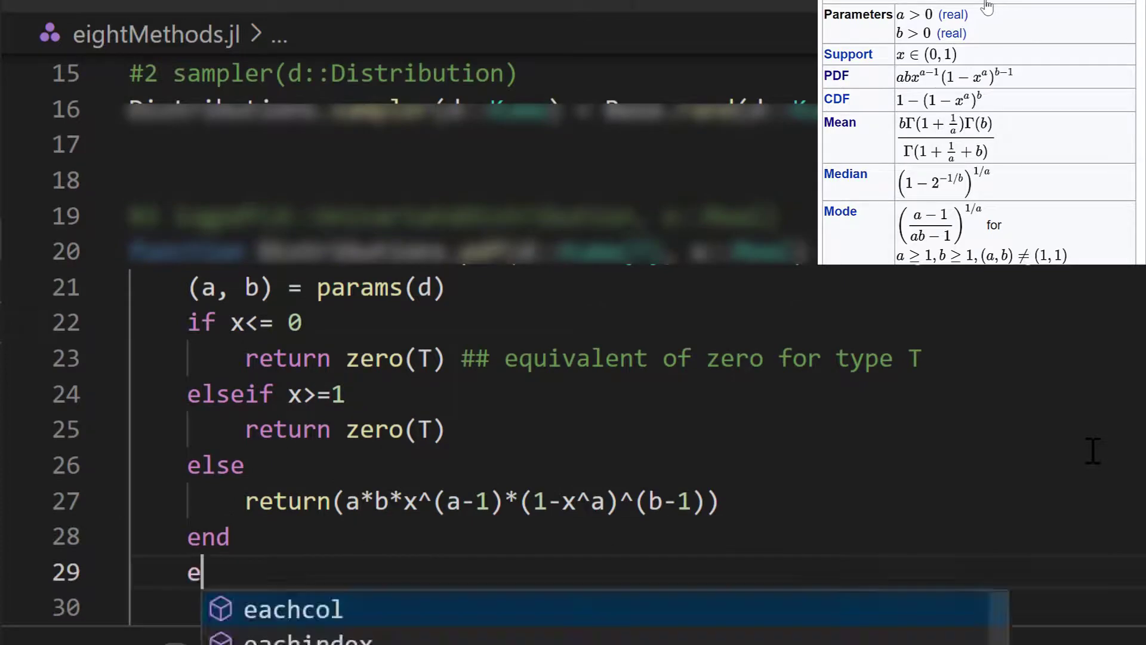
pyautogui.write('nd')
pyautogui.press('Return')
pyautogui.hotkey('shift', 'Return')
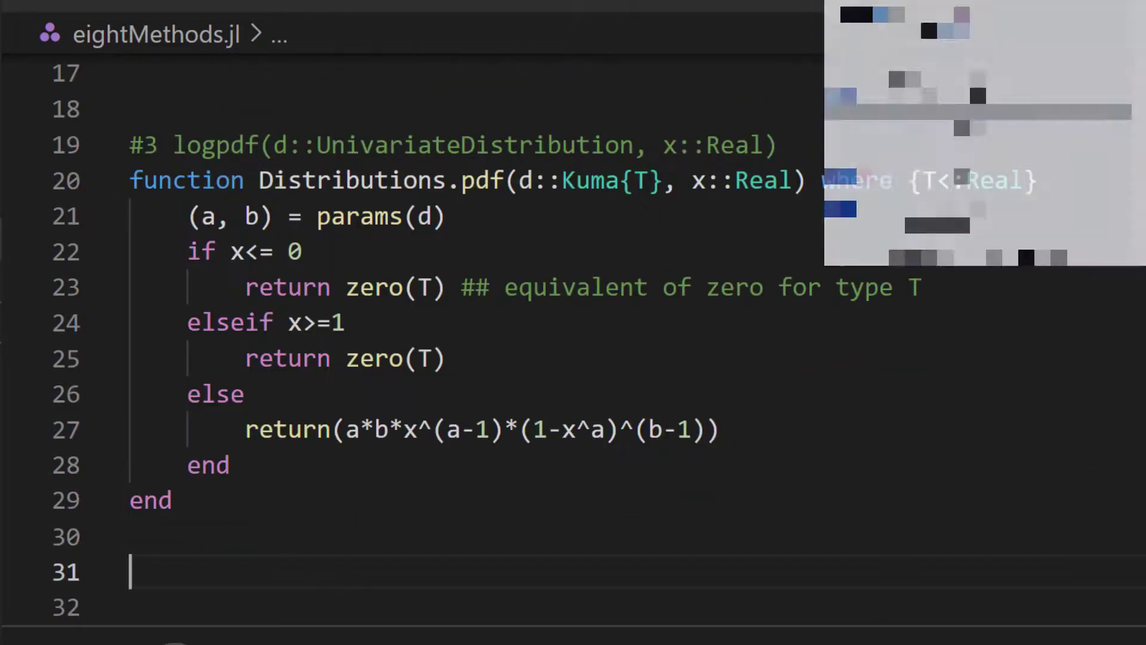
pyautogui.write('Distributions.logpdf(d::Kuma, x::Real) = ')
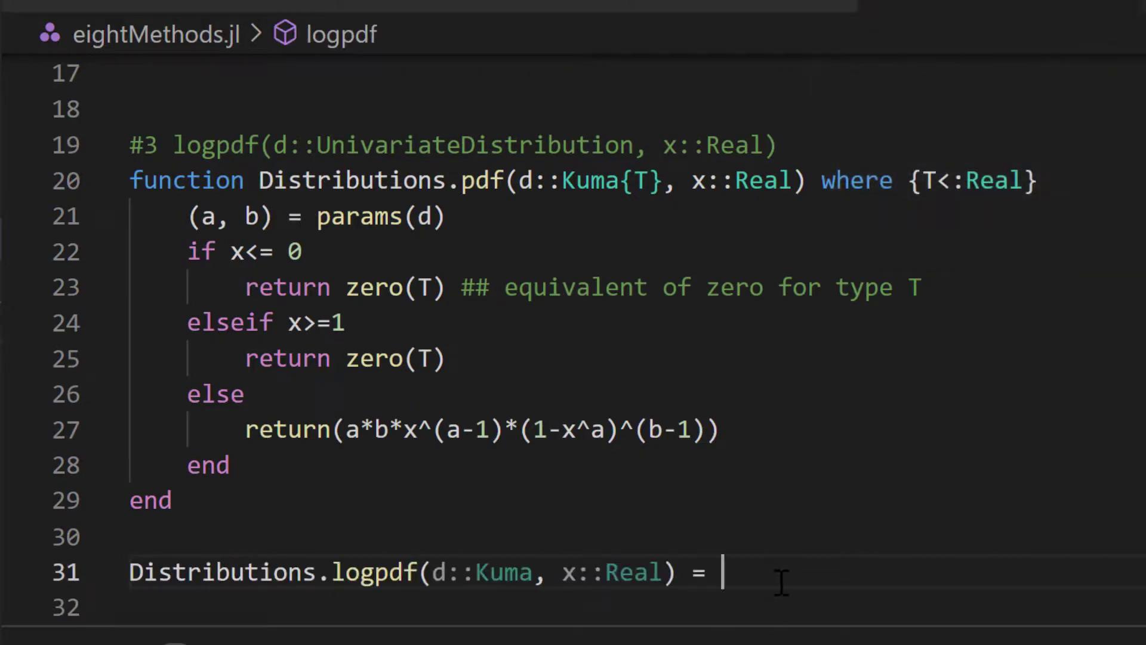
pyautogui.write('log(pdf(d,x)')
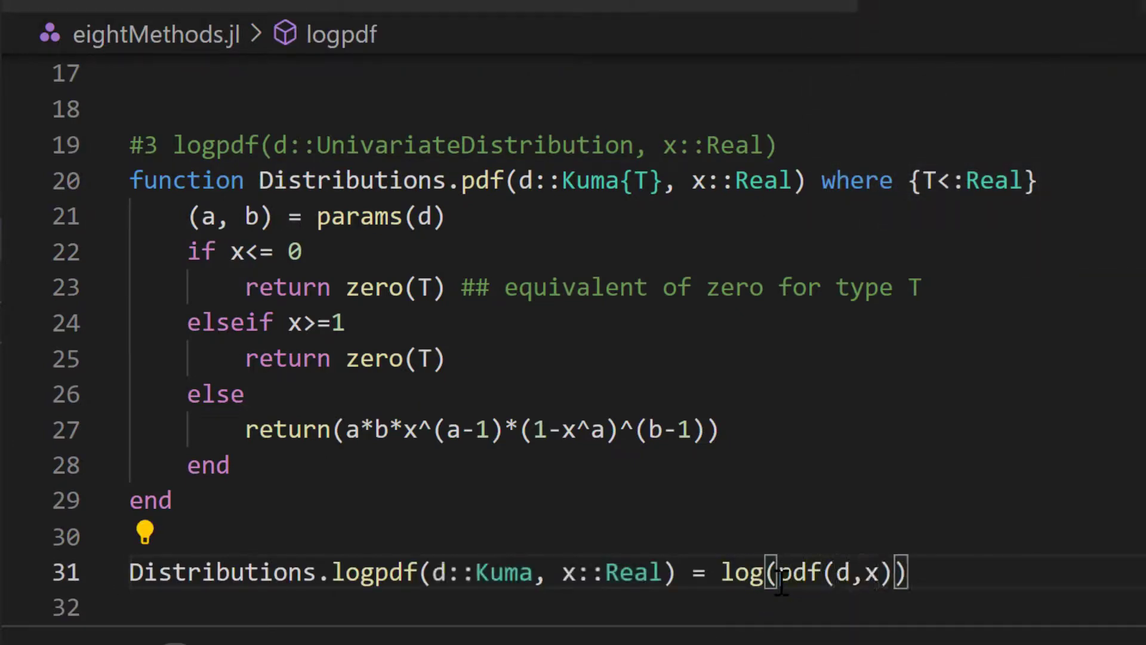
# Step: Evaluate Distributions.logpdf(d::Kuma, x::Real) = log(pdf(d,x)) and move to the cdf comment
pyautogui.press('Down')
pyautogui.scroll(-3, 721, 532)
pyautogui.press('Down')
pyautogui.press('Down')
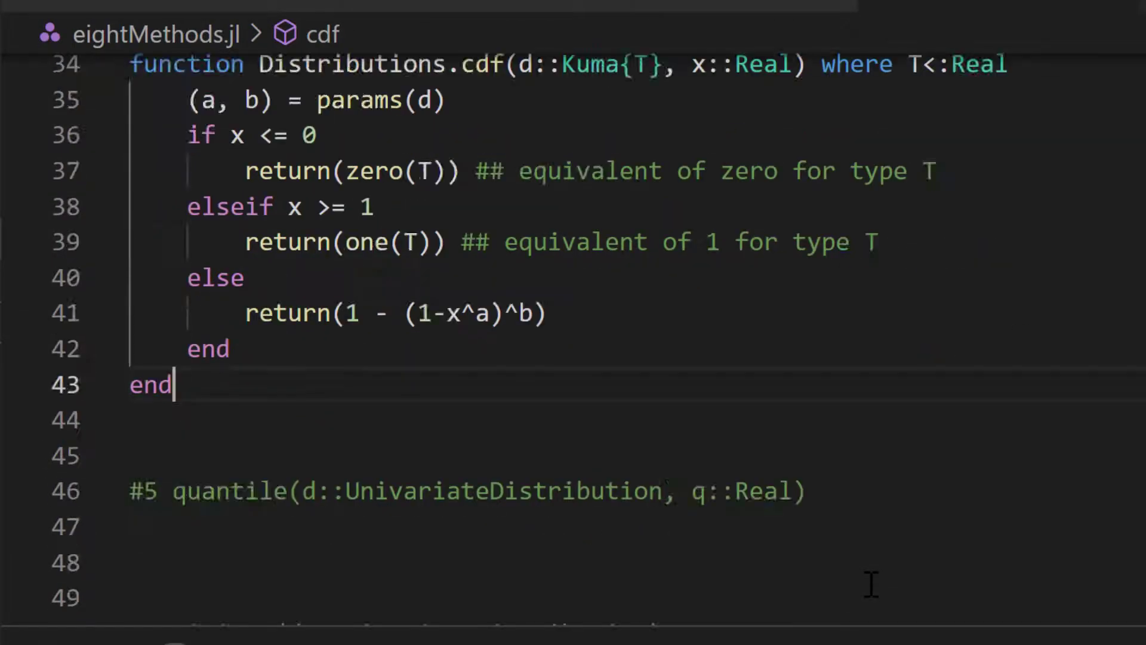
pyautogui.scroll(-4, 806, 564)
# Step: Write cdf, Statistics.quantile returning (1-(1-x)^(1/b))^(1/a), and Base.minimum returning 0
pyautogui.click(227, 159)
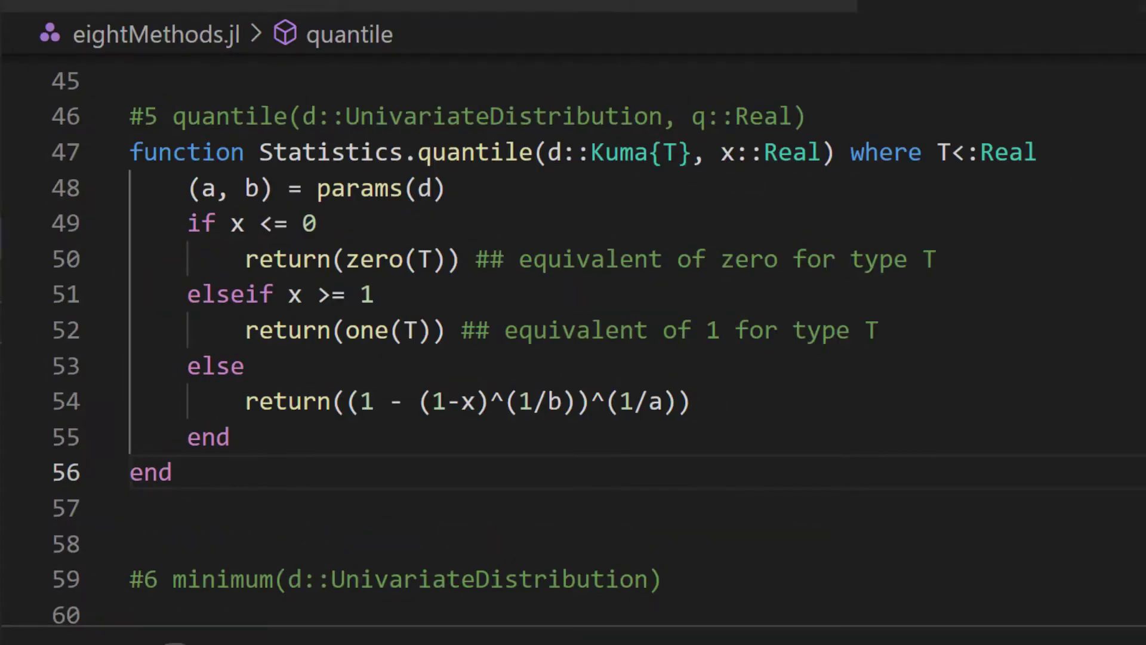
pyautogui.scroll(-3, 298, 250)
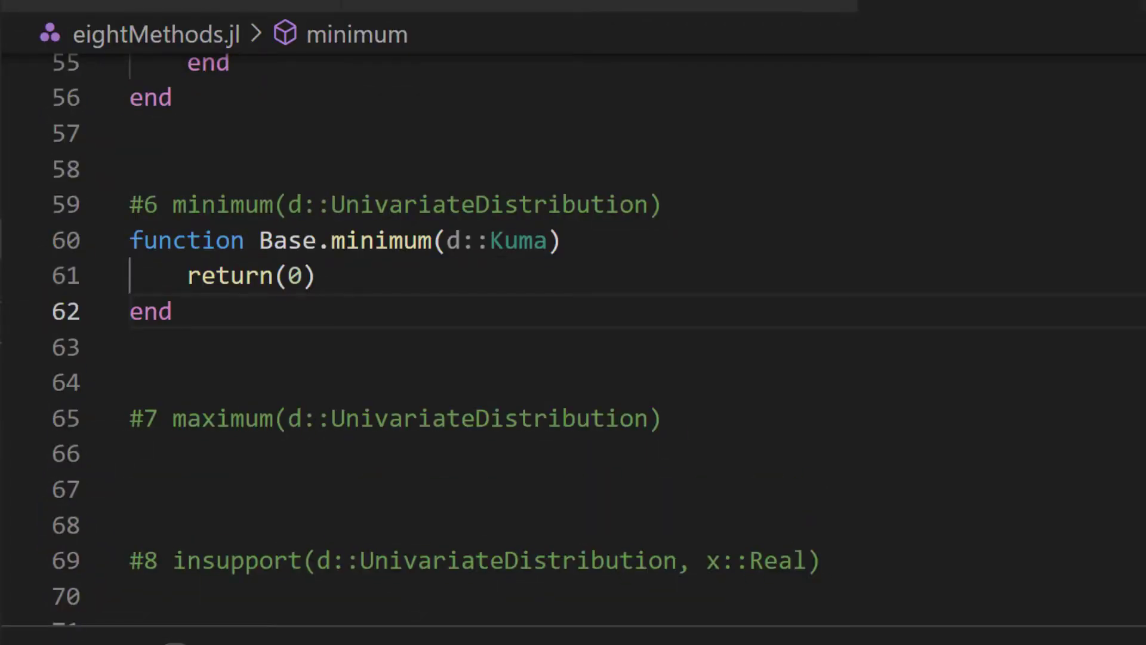
pyautogui.scroll(-2, 573, 341)
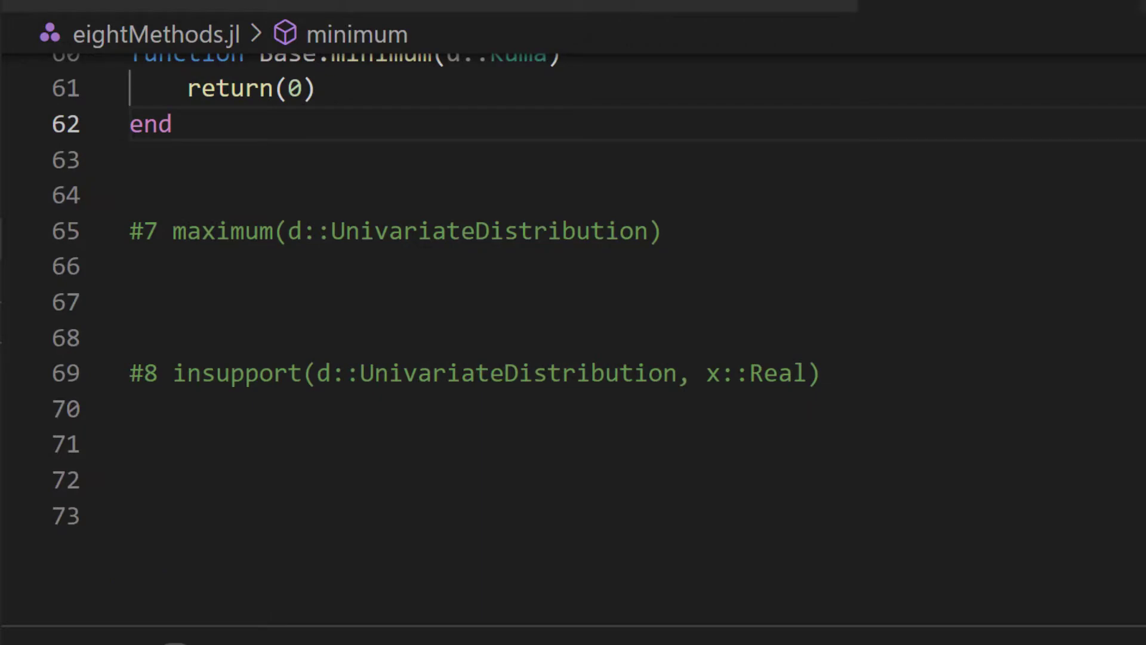